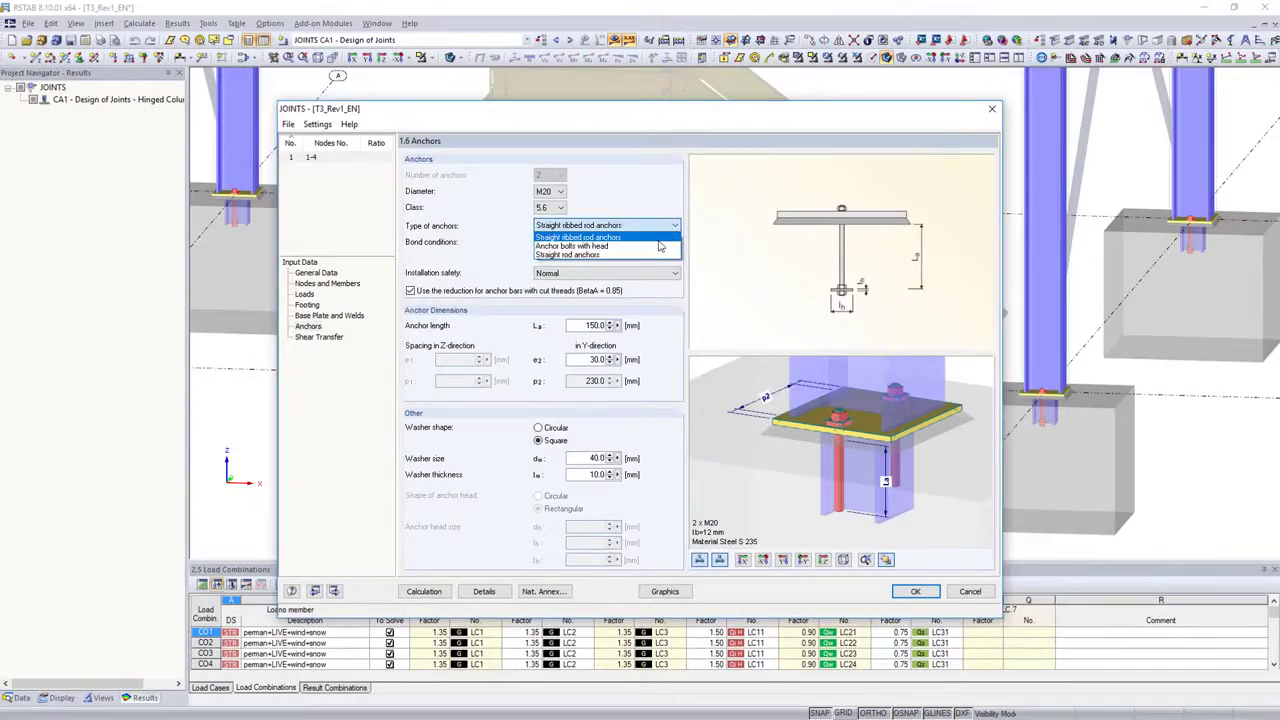
Step: Use headed anchor bolts, hook the longitudinal bar start, and review the ALUMINUM design results
left_click(659, 246)
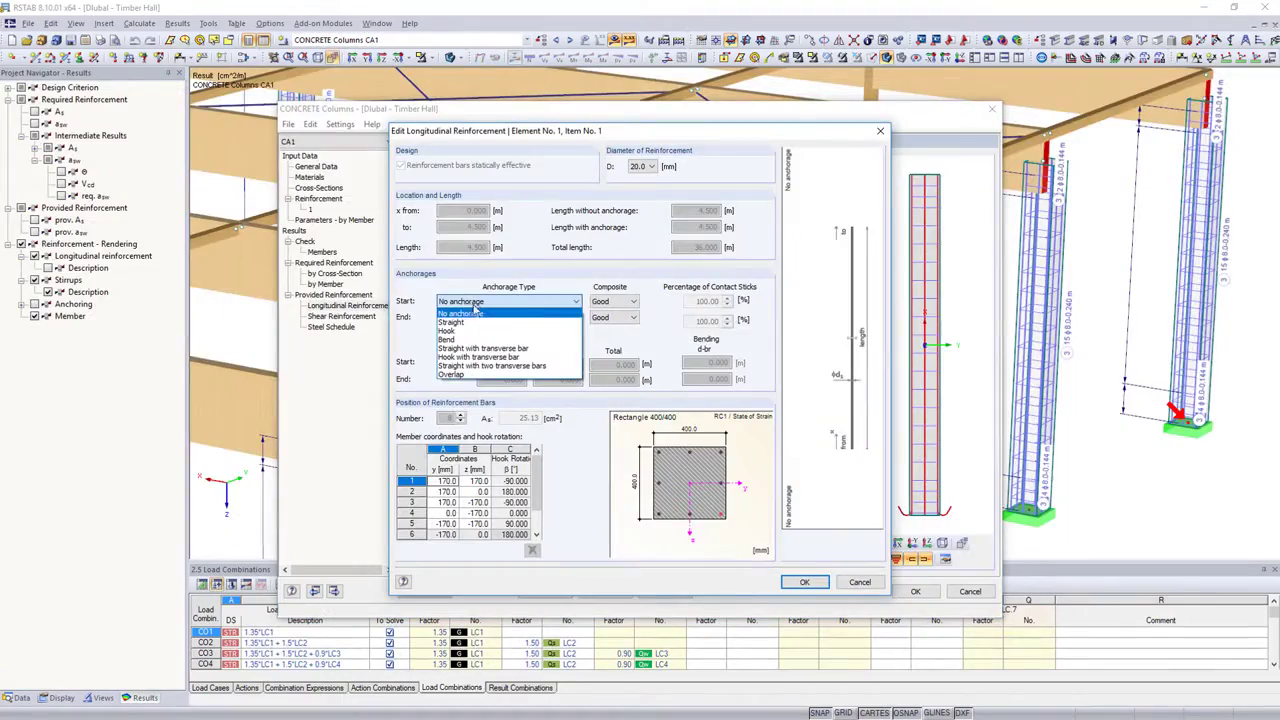
left_click(473, 331)
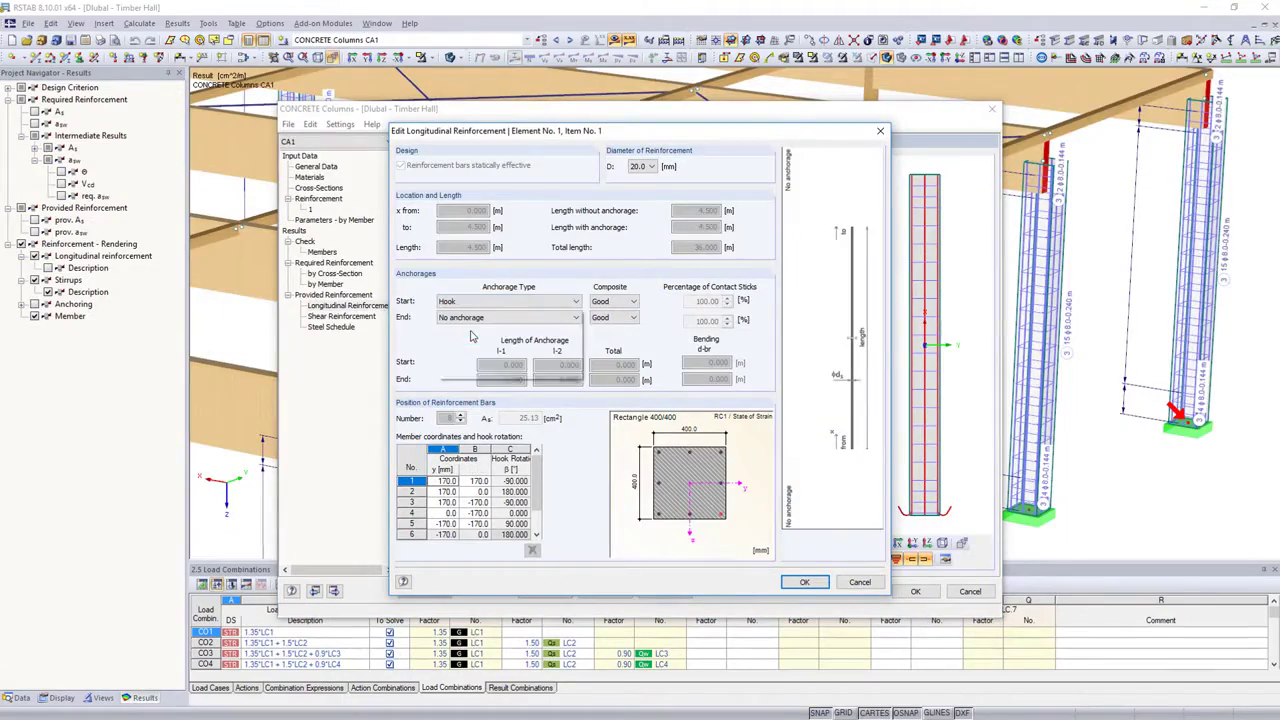
left_click(803, 582)
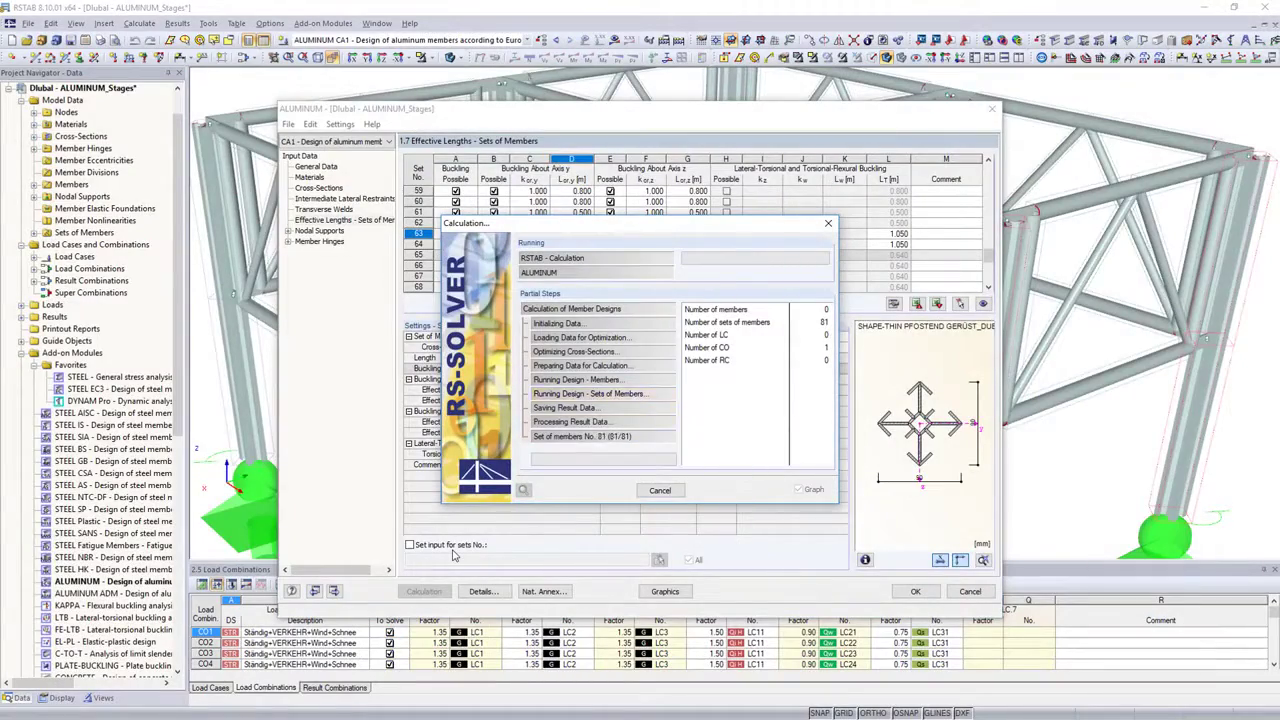
scroll(991, 208, "down", 3)
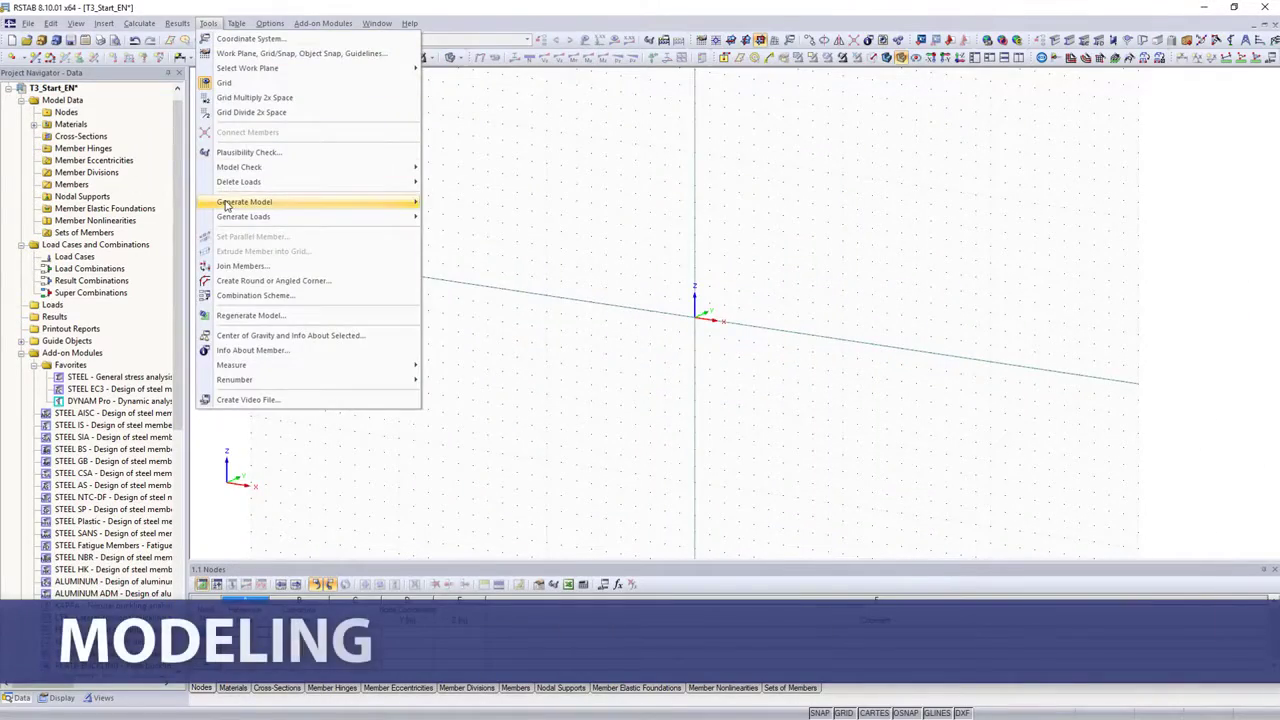
Step: Generate a three-storey 3D frame using EN HE A 200 rolled sections for the columns
mouse_move(391, 208)
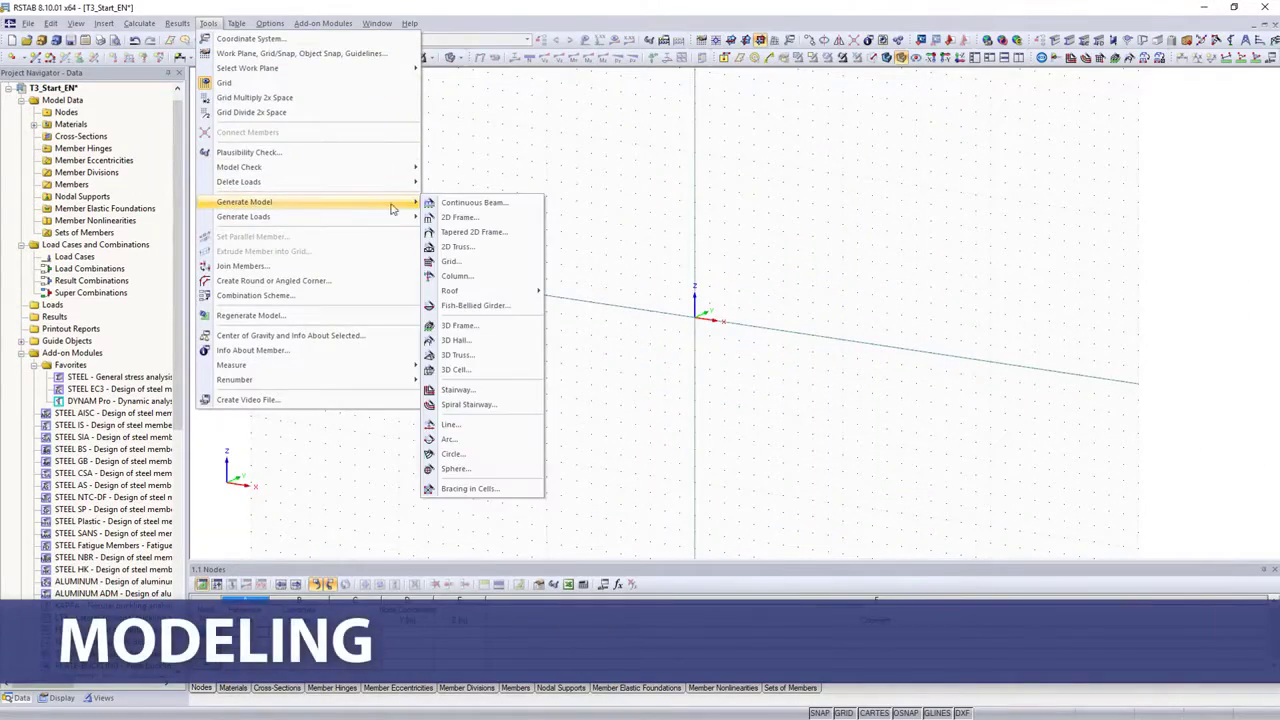
left_click(455, 326)
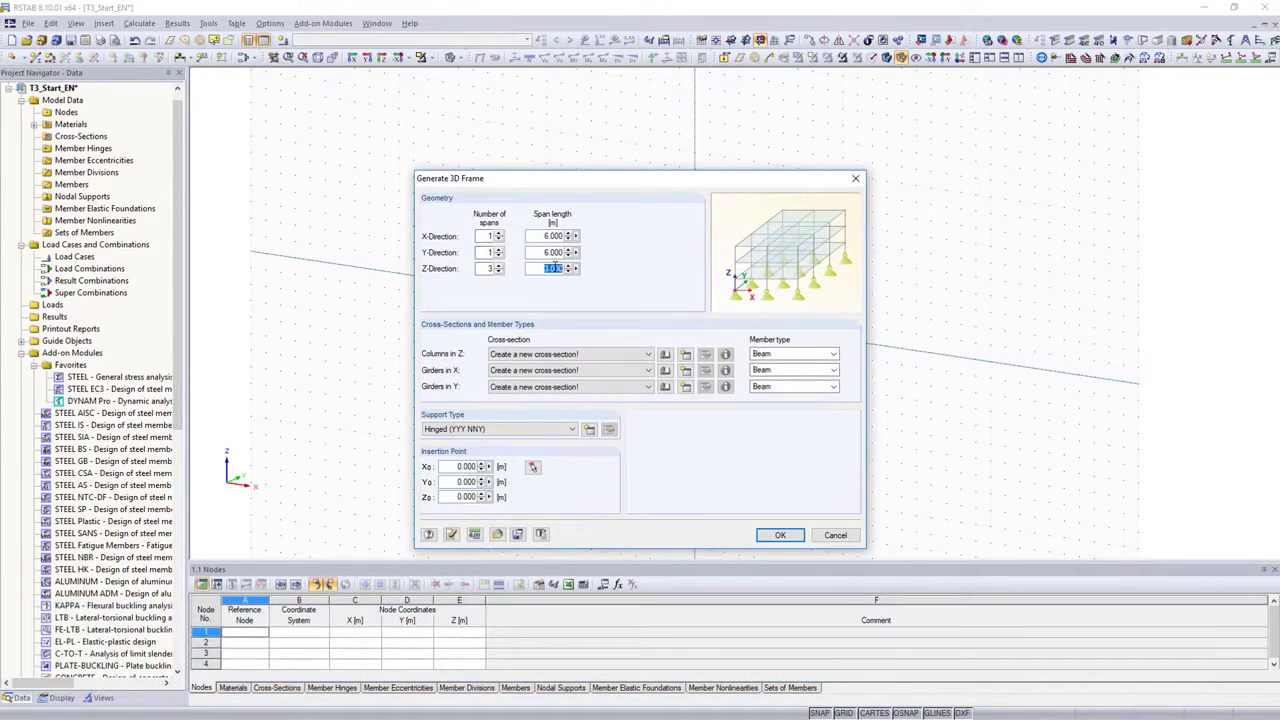
left_click(665, 354)
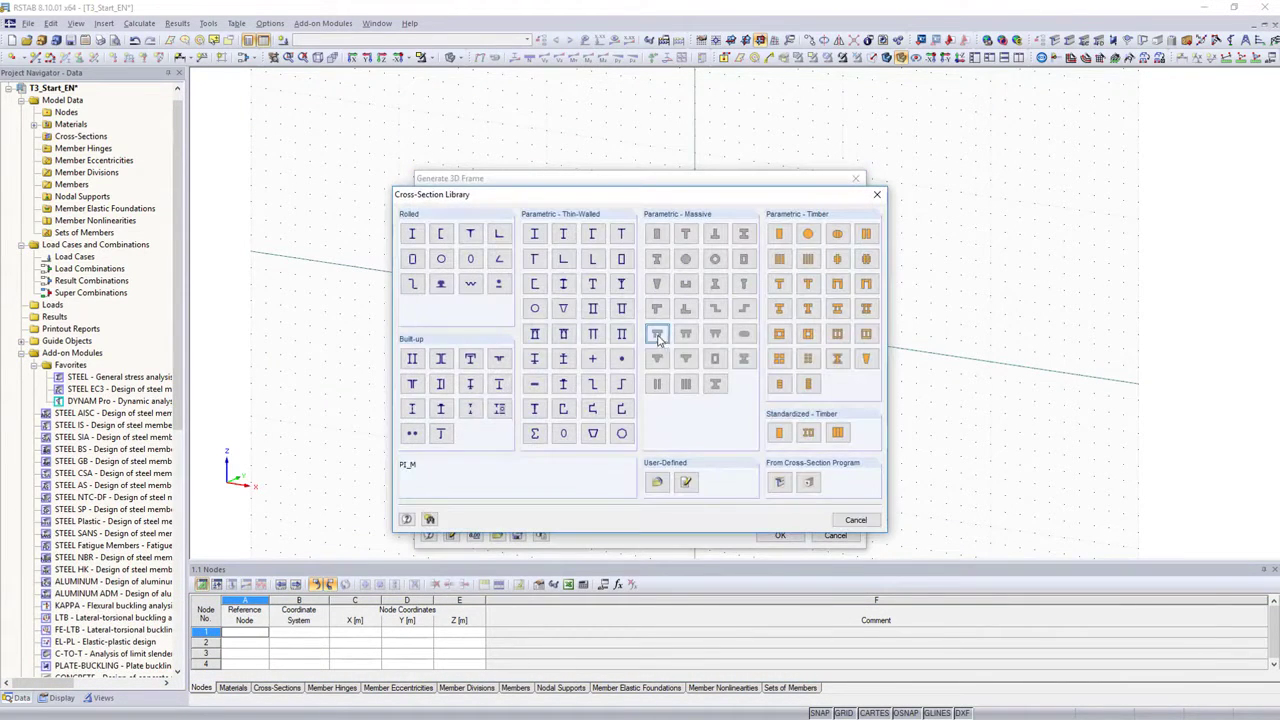
left_click(412, 235)
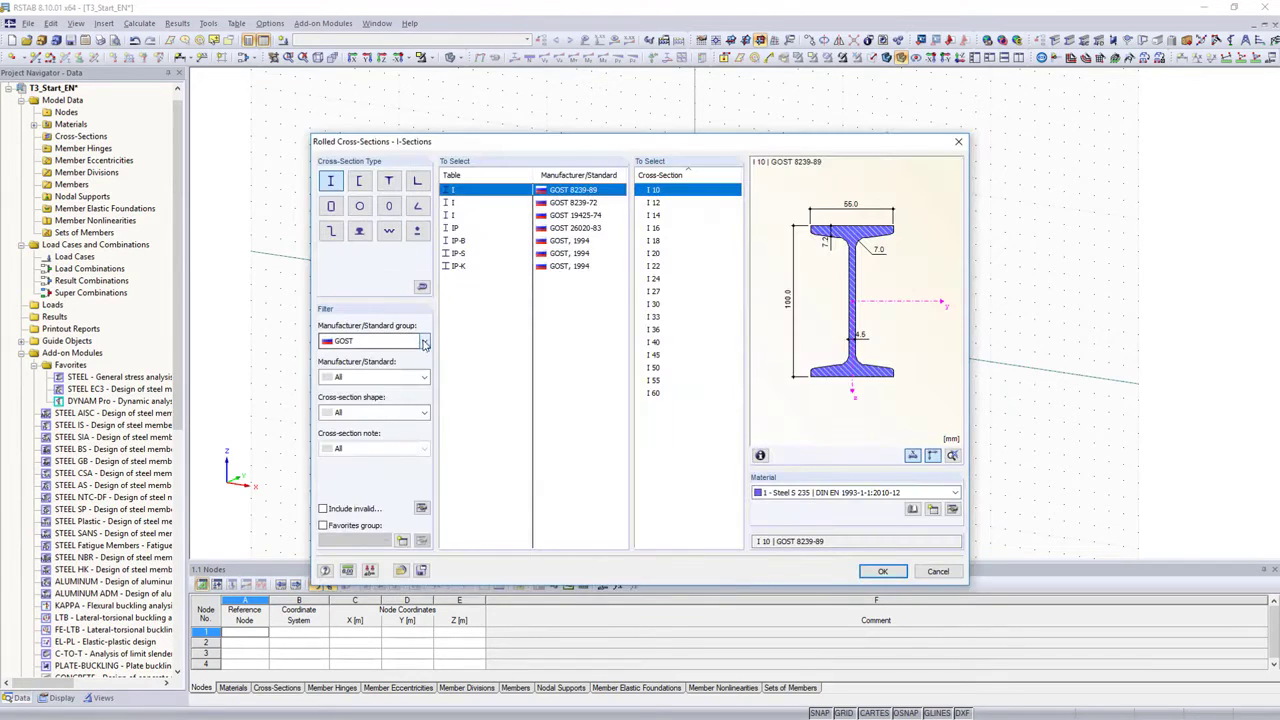
left_click(424, 343)
left_click(350, 463)
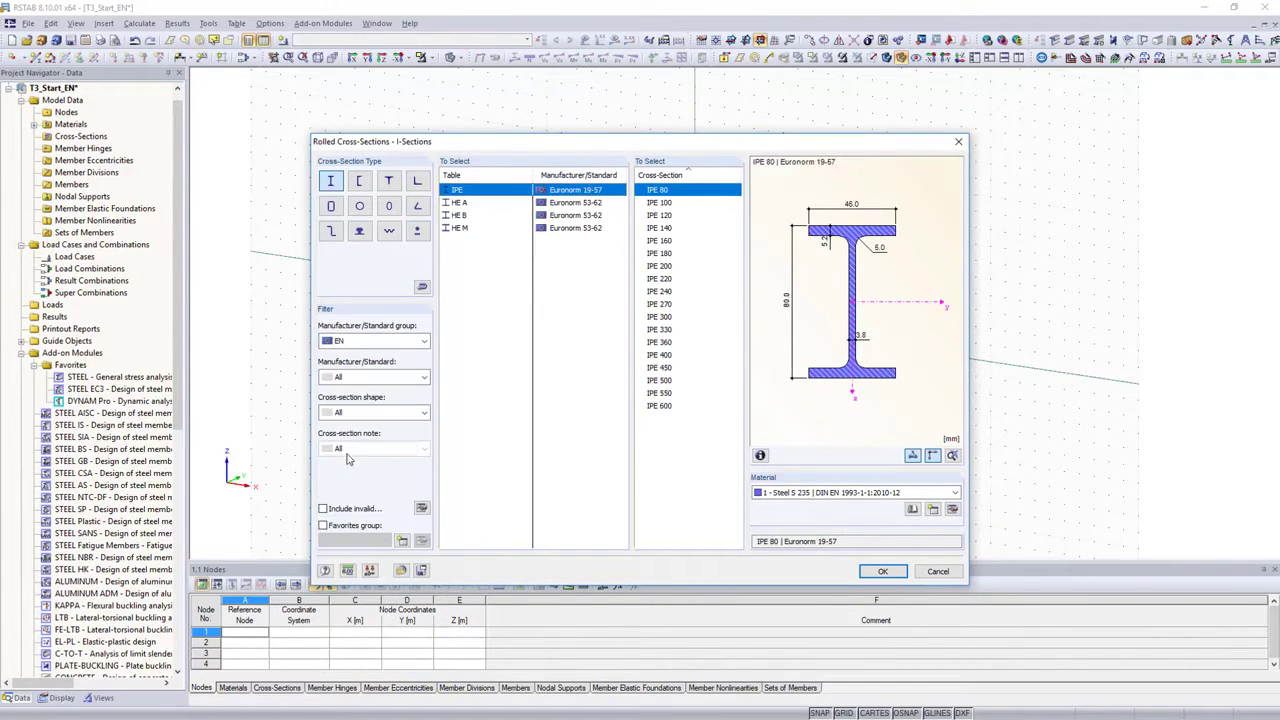
left_click(456, 203)
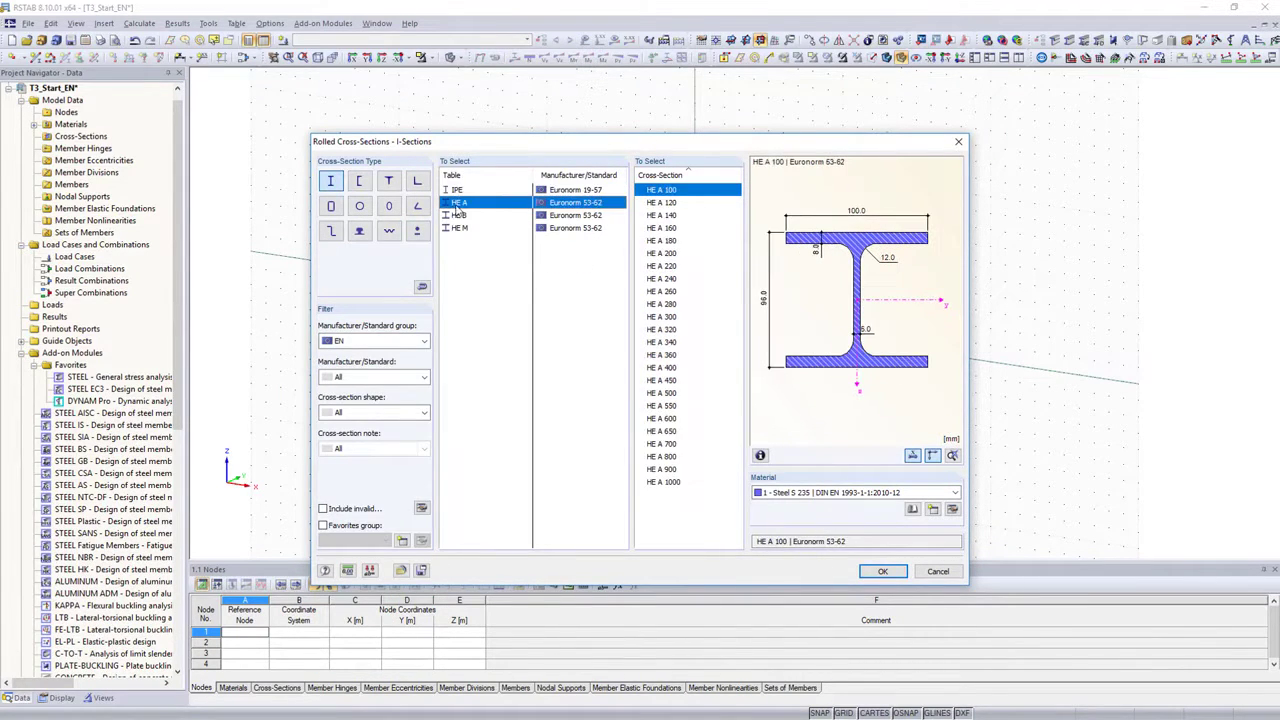
left_click(660, 253)
left_click(882, 572)
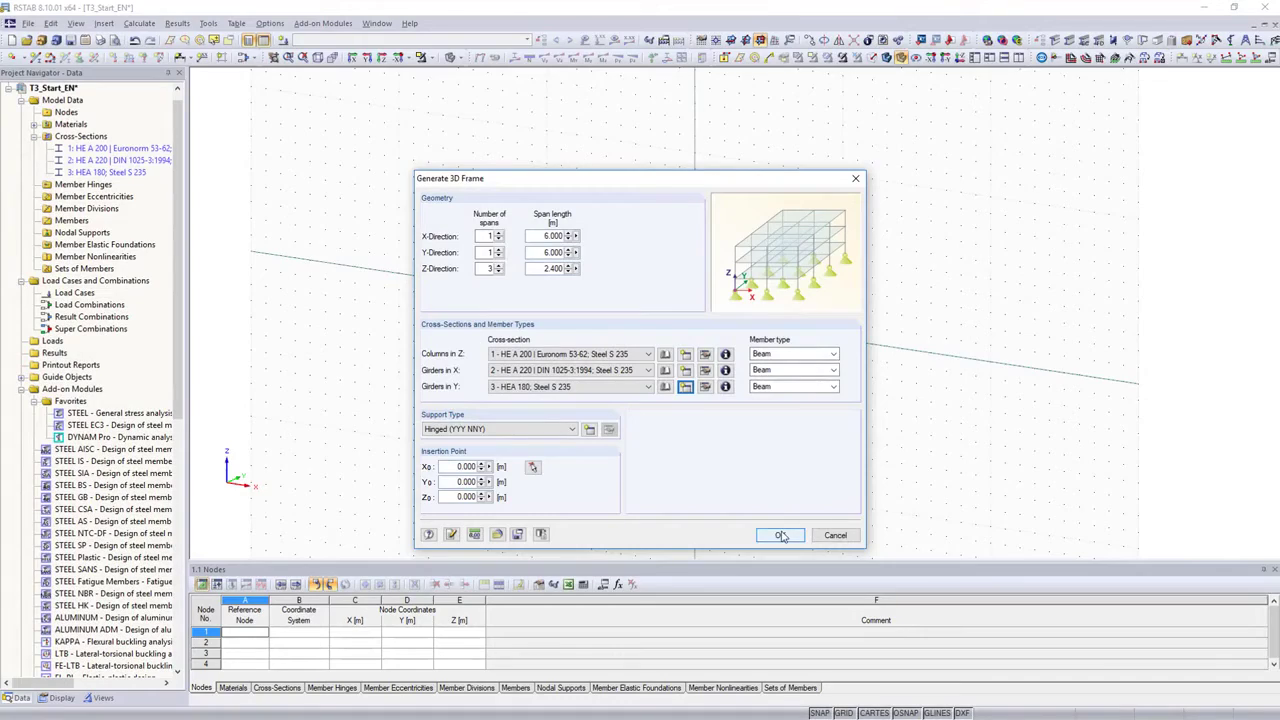
left_click(780, 535)
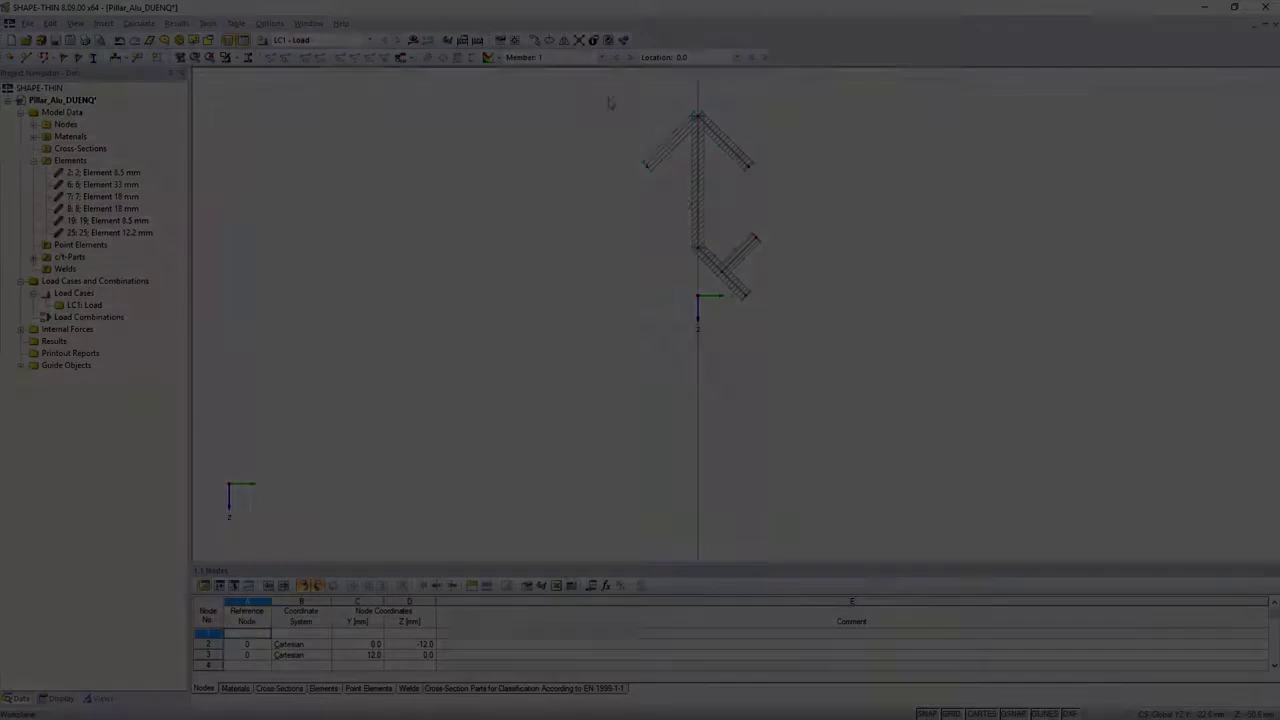
Step: Create rotated copies of the whole thin-walled section in SHAPE-THIN
left_click_drag(530, 75, 812, 374)
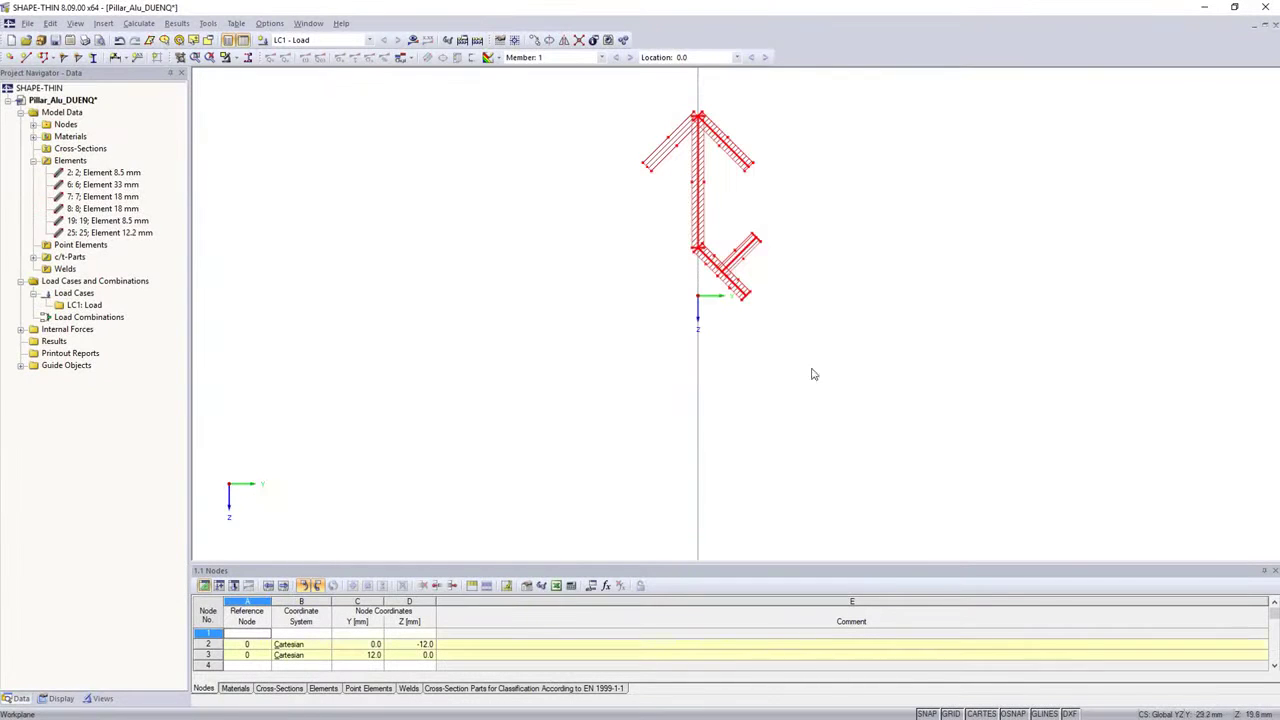
right_click(703, 206)
left_click(735, 330)
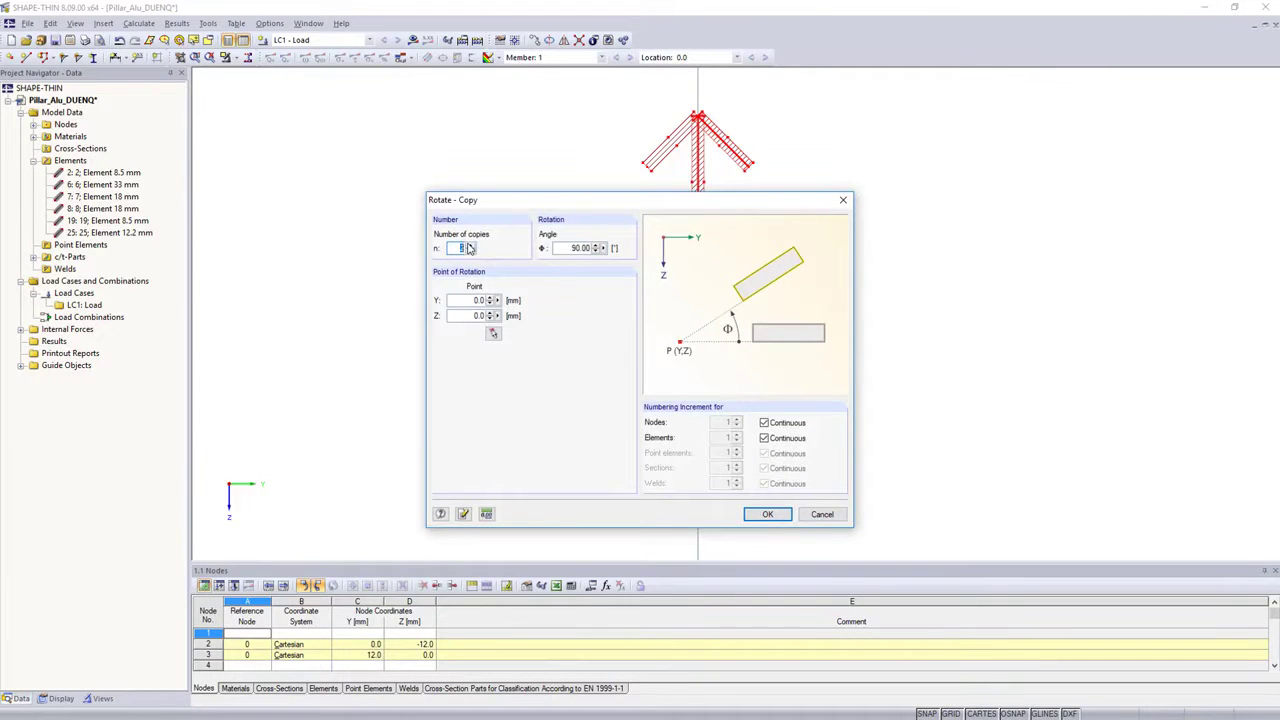
left_click(767, 514)
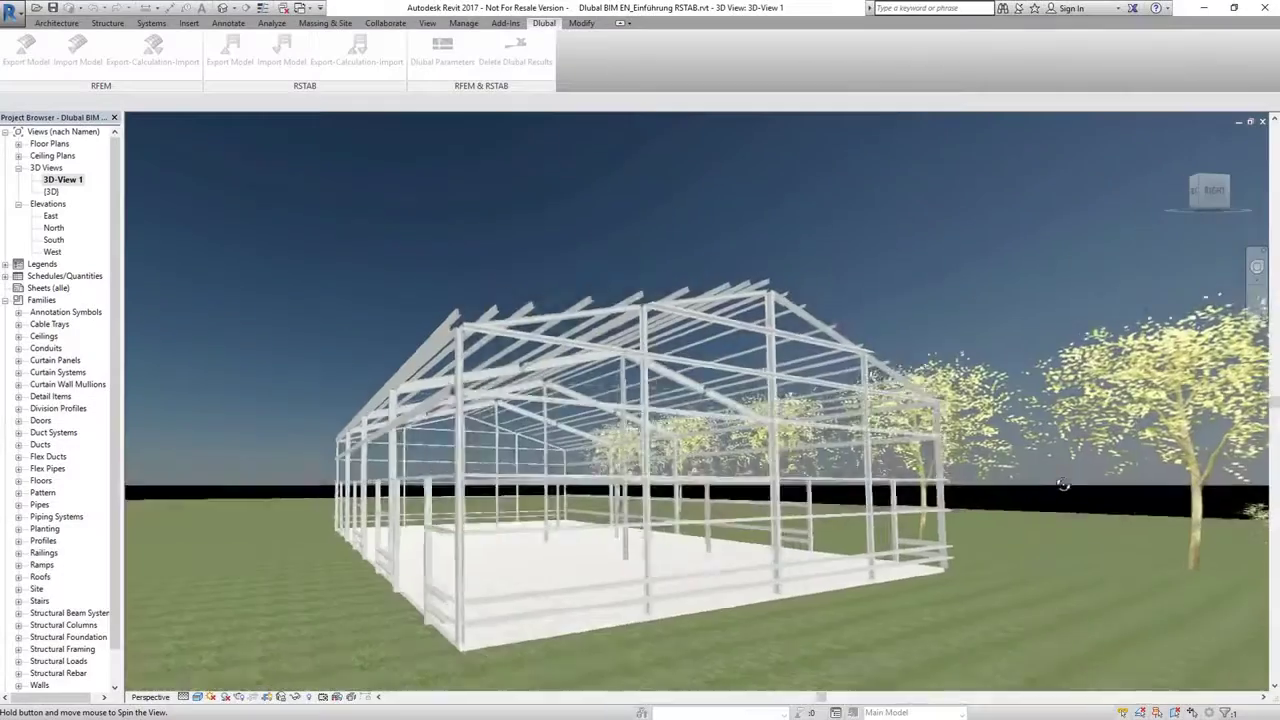
Step: From the South elevation, export the steel hall to RSTAB, updating the existing structure
middle_click_drag(1117, 671, 968, 410, "shift")
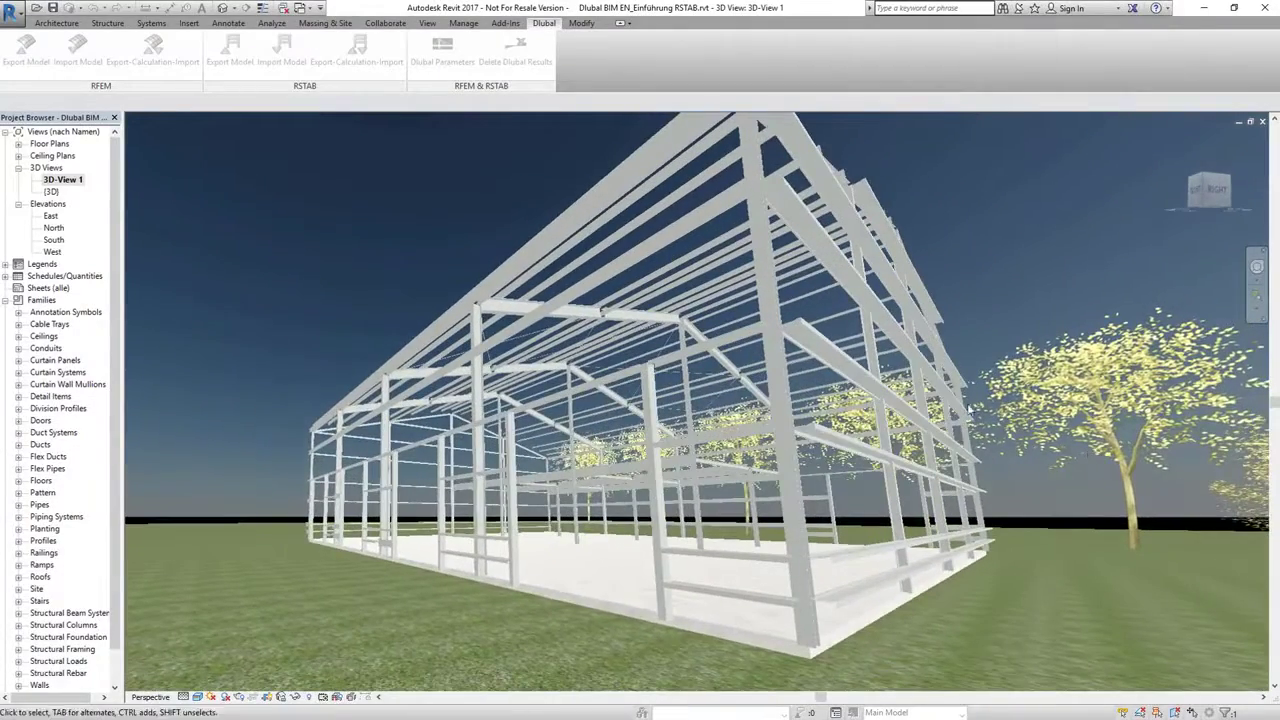
double_click(52, 241)
left_click(224, 56)
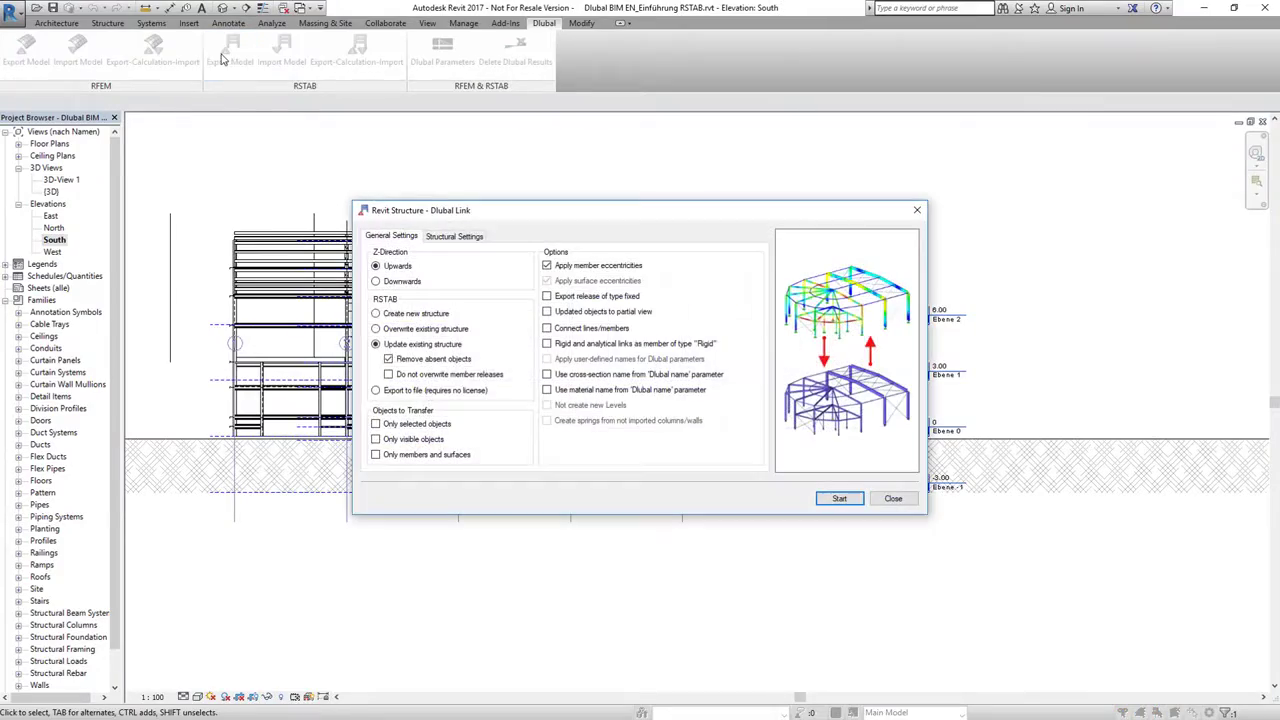
left_click(839, 498)
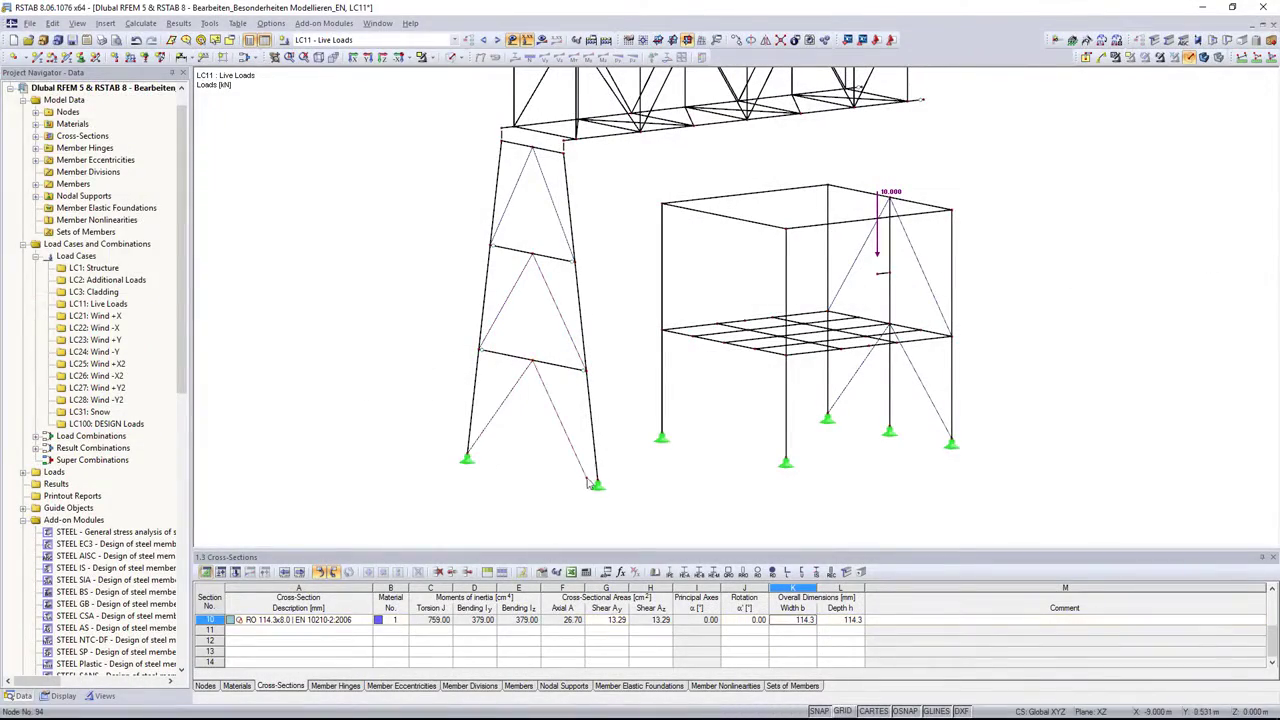
Step: Rotate the whole top truss about a vertical Z axis through a picked model point
left_click_drag(986, 84, 568, 236)
right_click(552, 120)
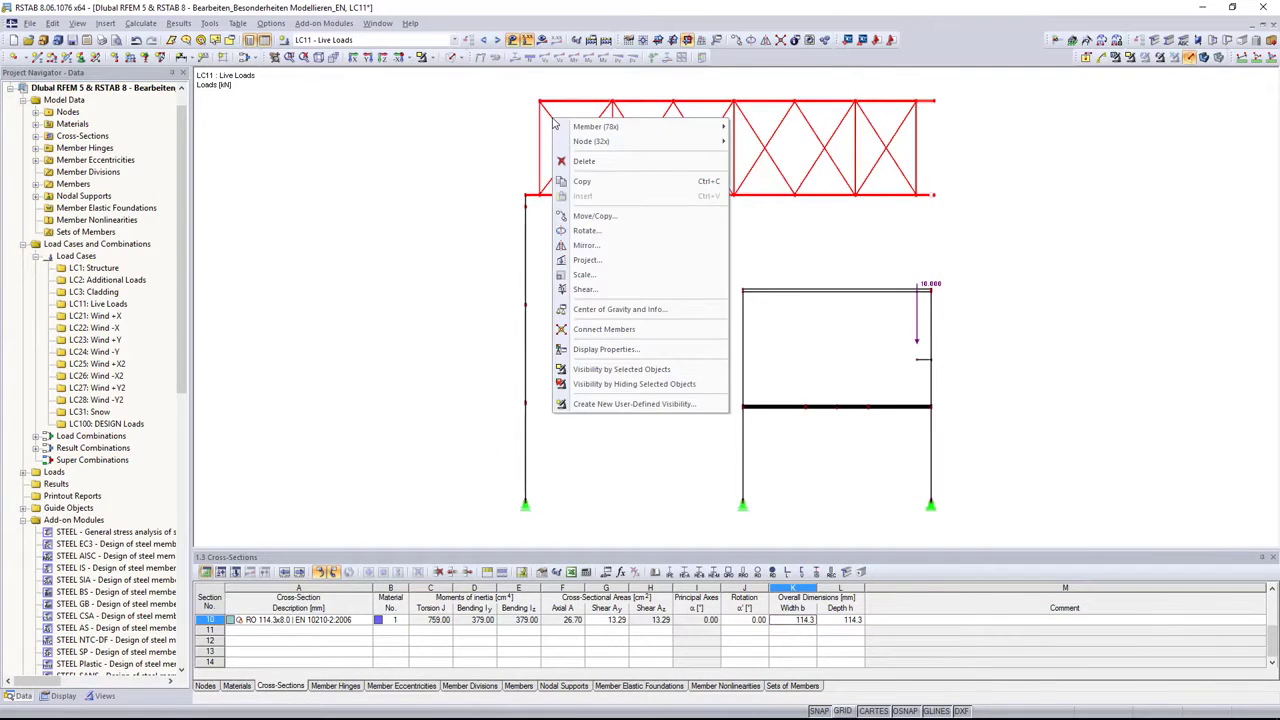
left_click(585, 231)
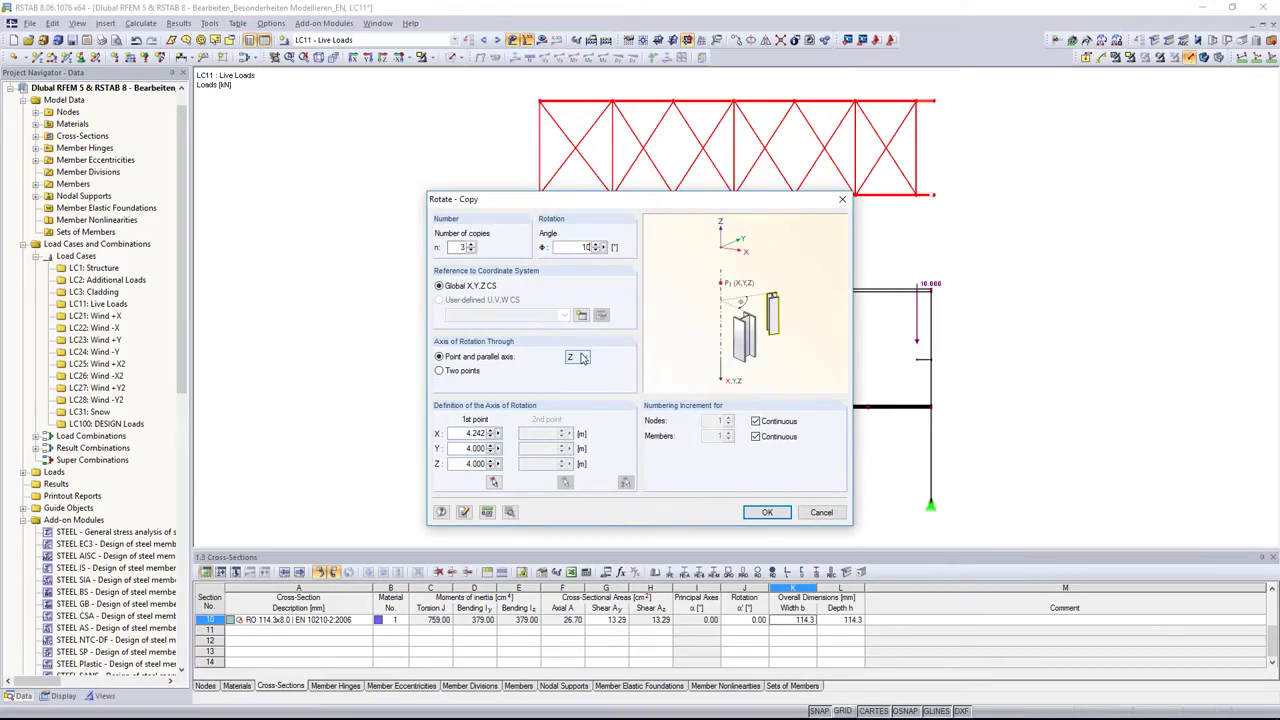
left_click(493, 482)
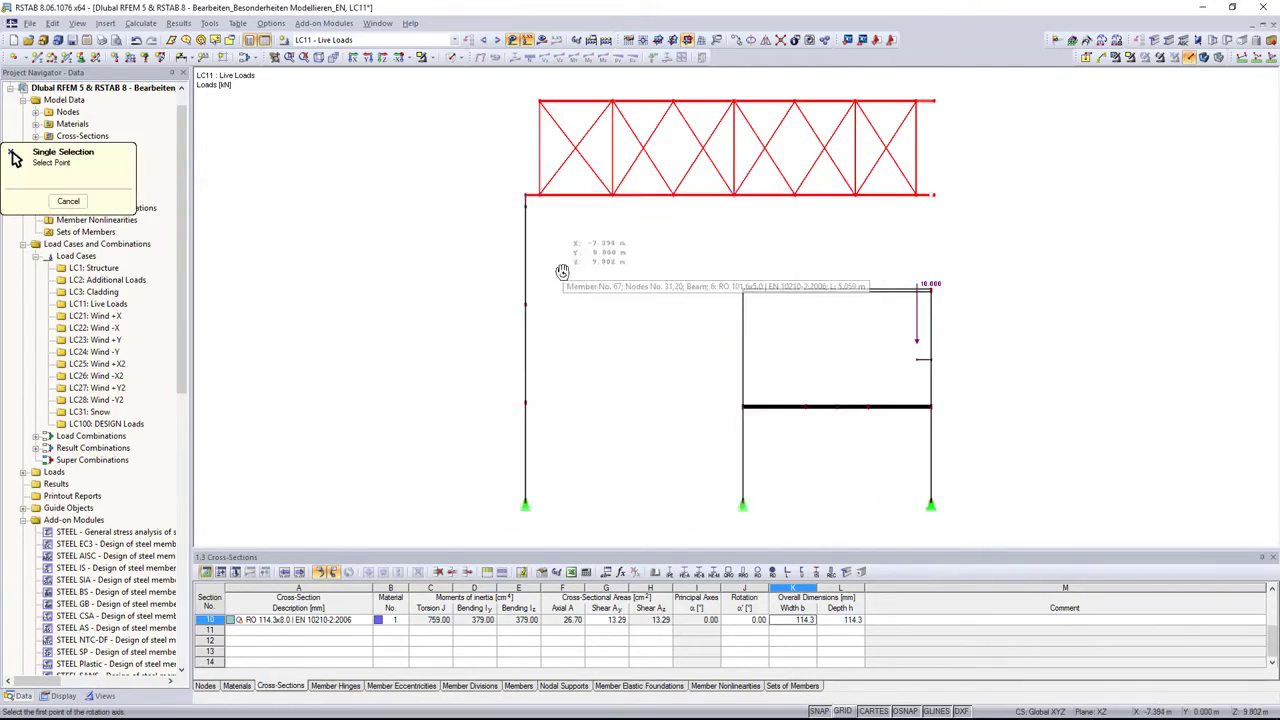
left_click(428, 197)
key("Return")
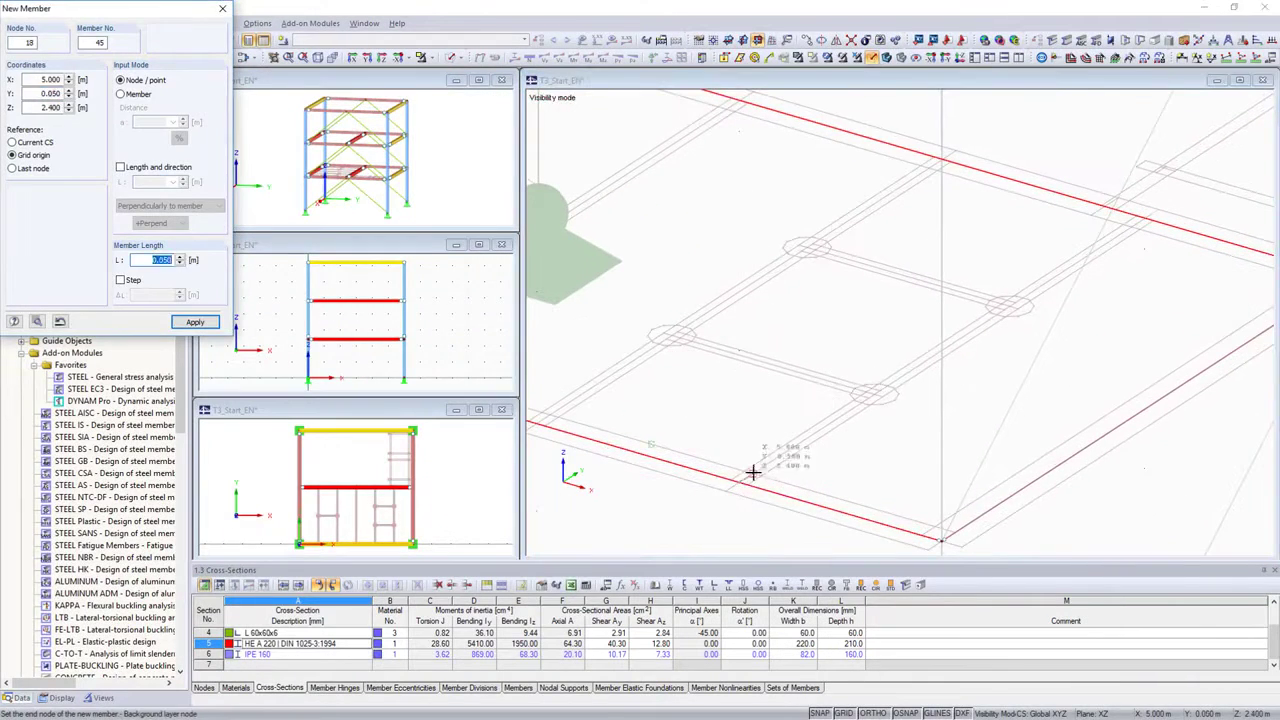
Step: Draw a new member between the floor beams
left_click(1145, 218)
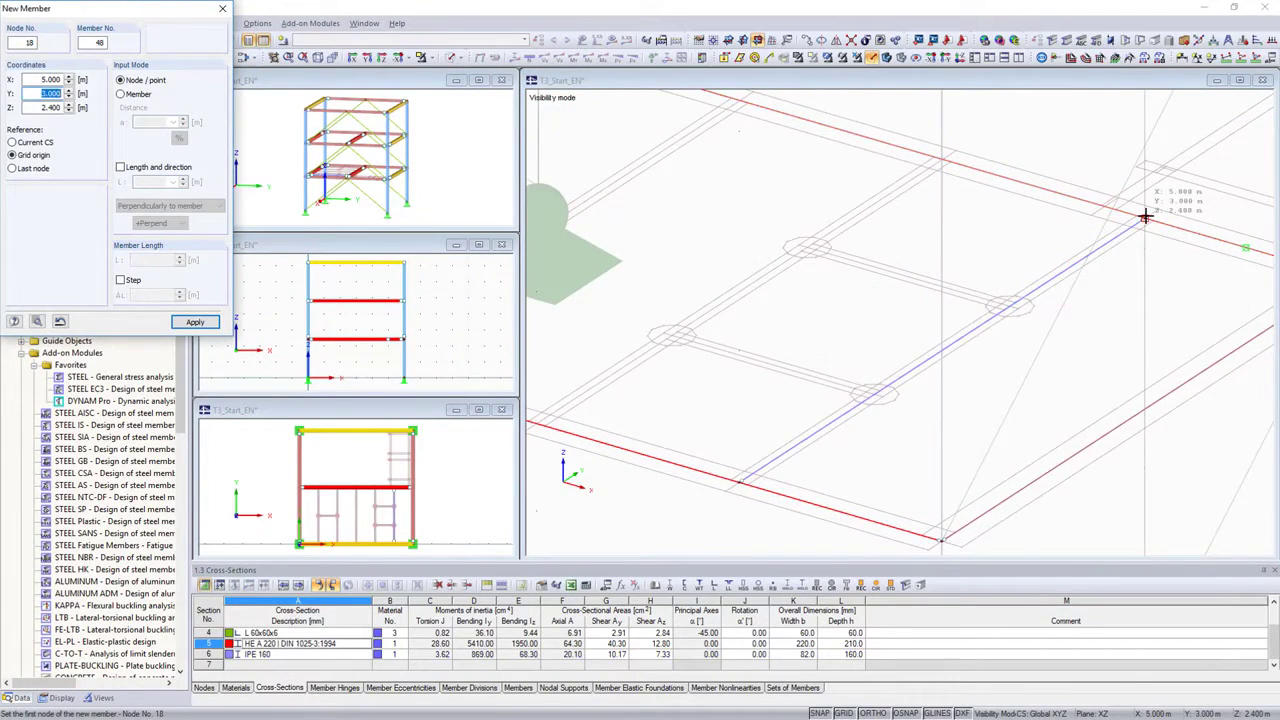
scroll(1145, 218, "down", 5)
key("Escape")
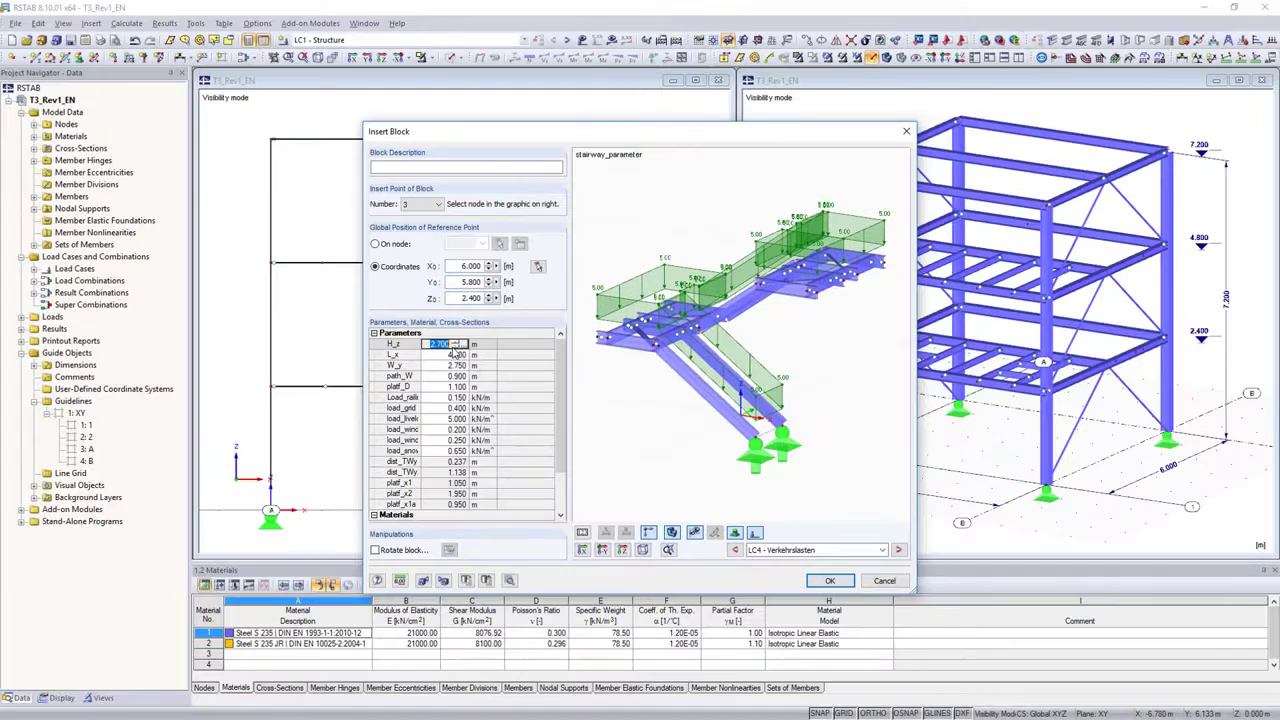
Step: Set the stairway block to H_z 2.400, L_x 4.000 and platf_D 1.000
left_click(456, 347)
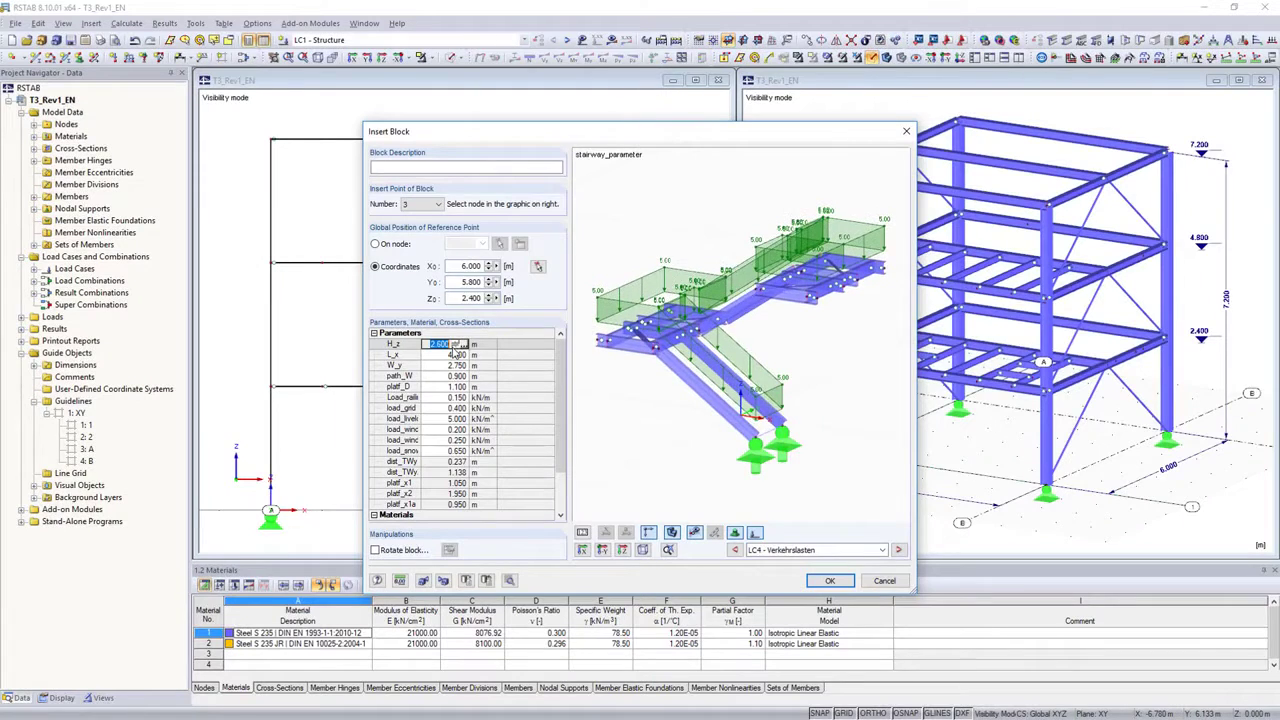
left_click(456, 347)
left_click(456, 347)
left_click(455, 355)
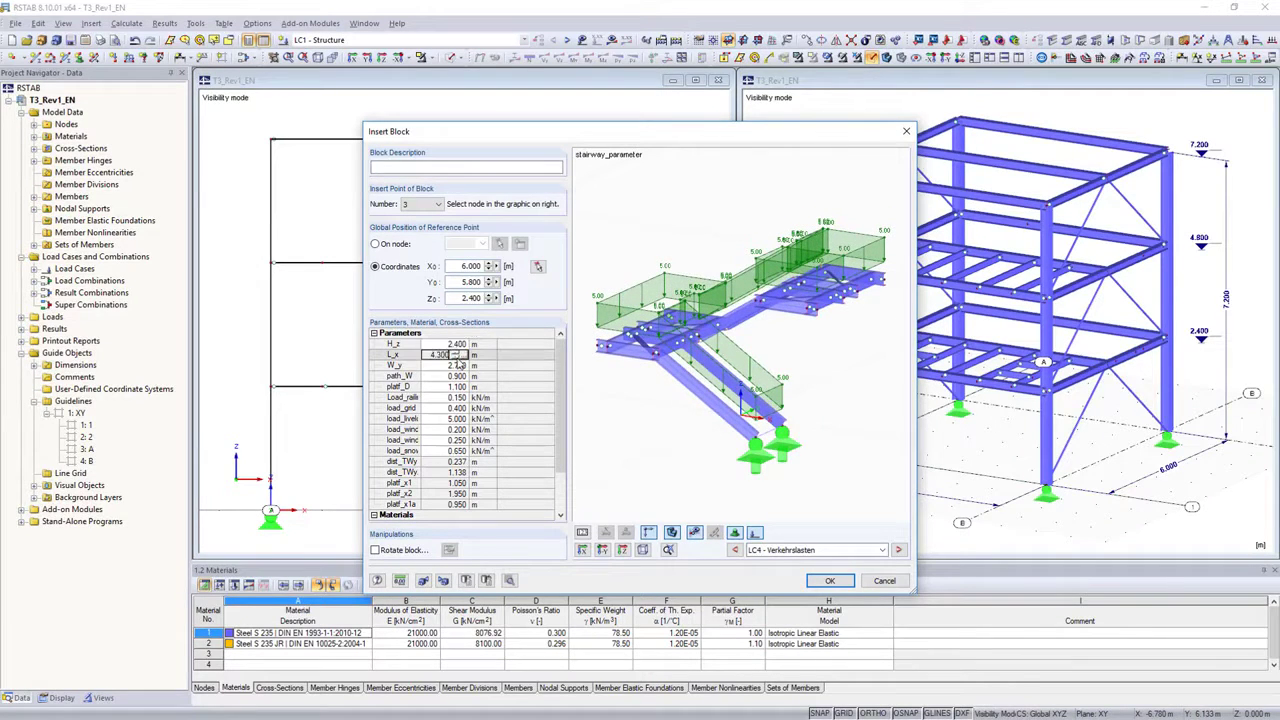
left_click(456, 358)
left_click(456, 358)
left_click(456, 358)
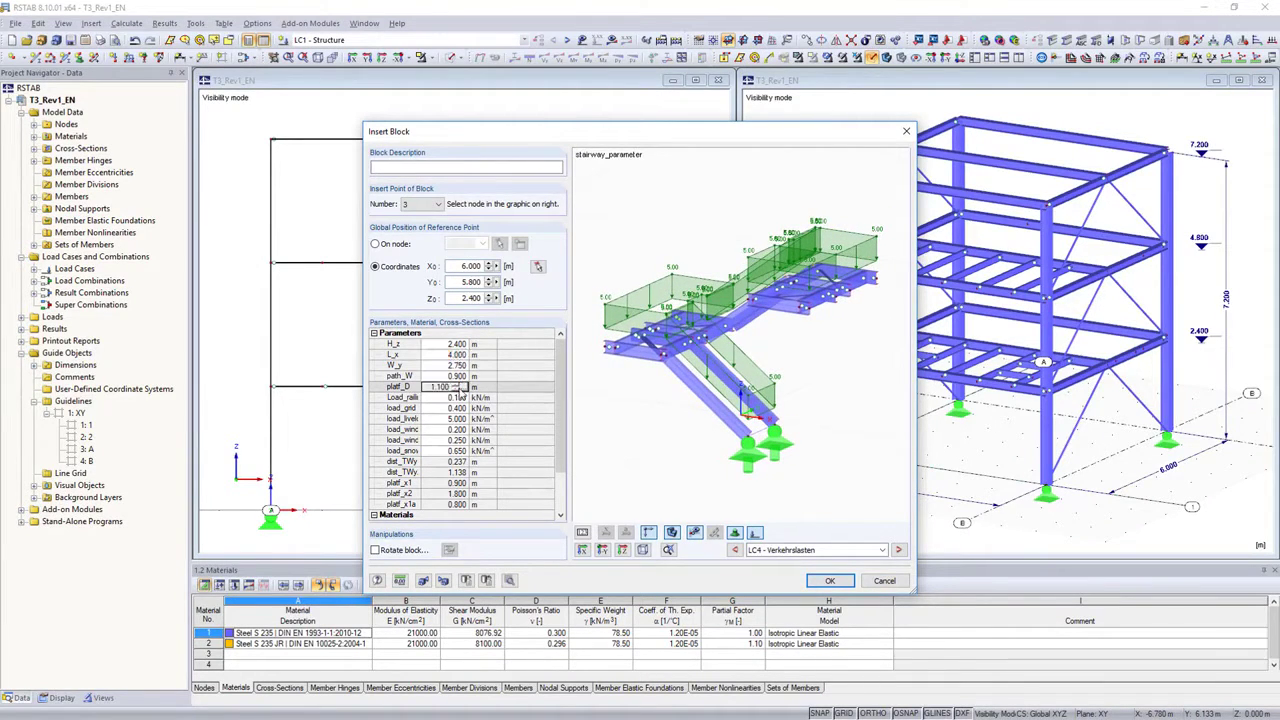
left_click(455, 391)
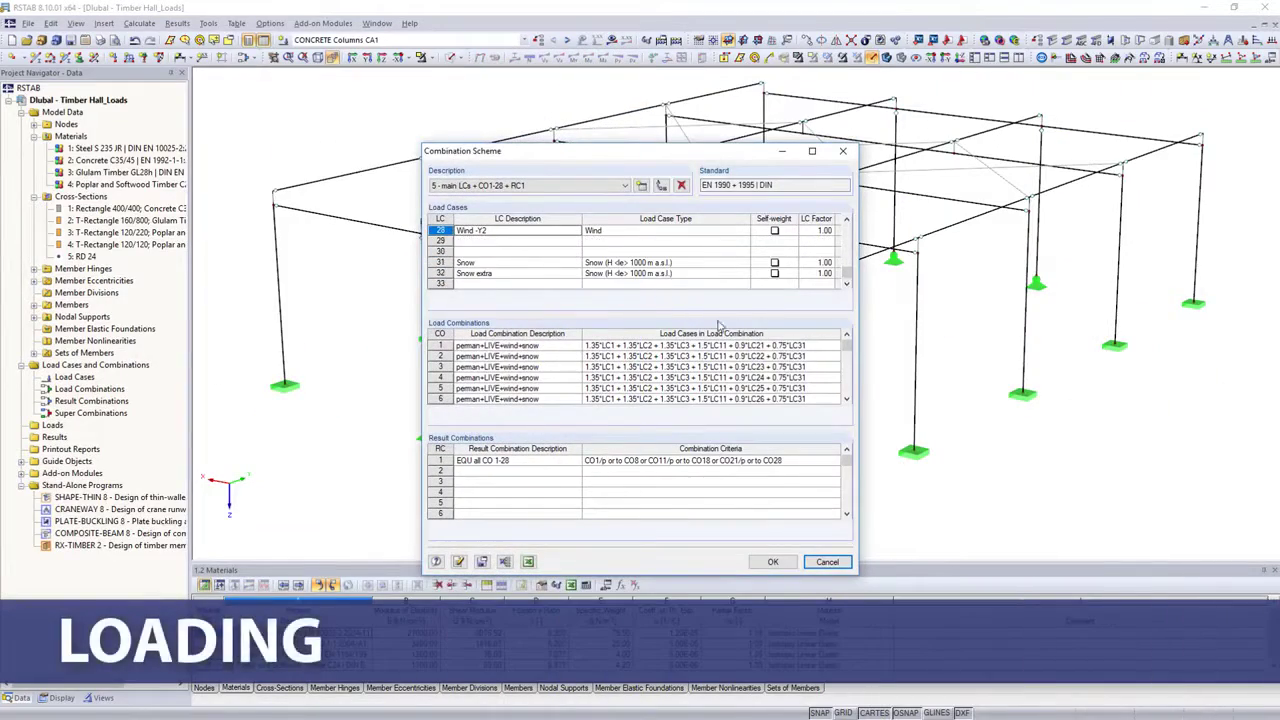
Step: Set the model's load combination standard to EN 1990 with the UK (BS) national annex
left_click(773, 562)
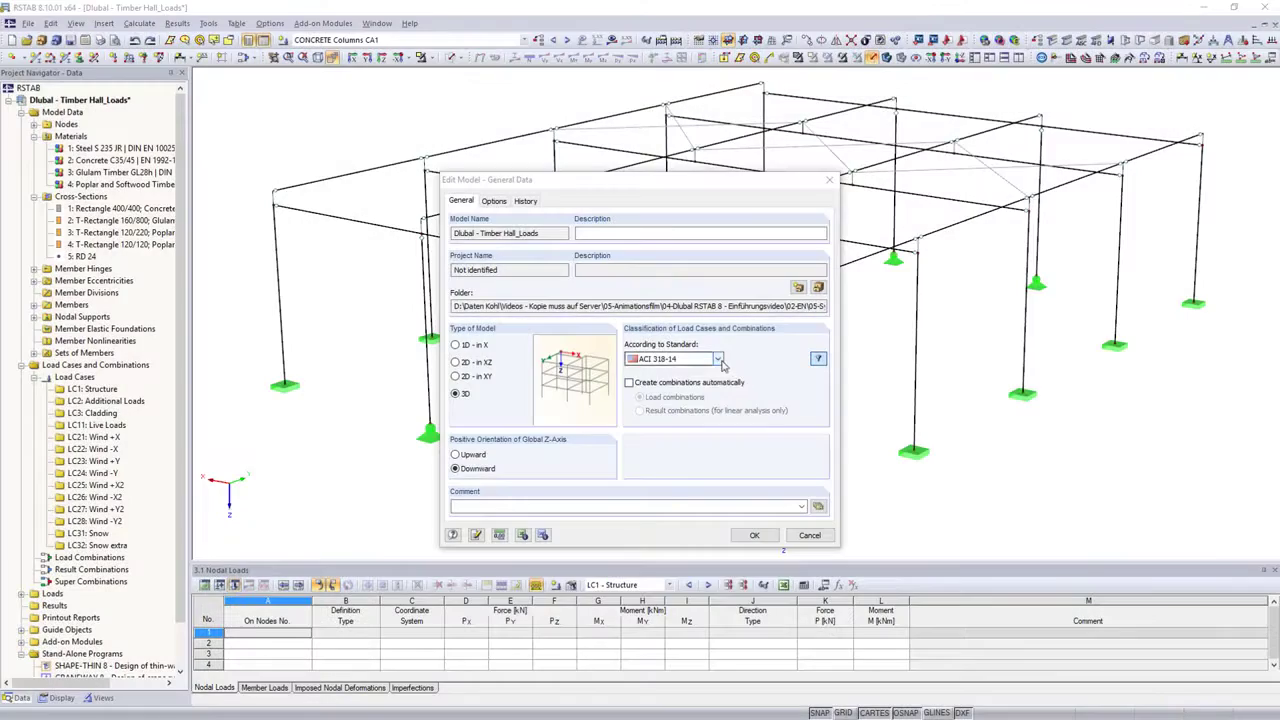
left_click(717, 359)
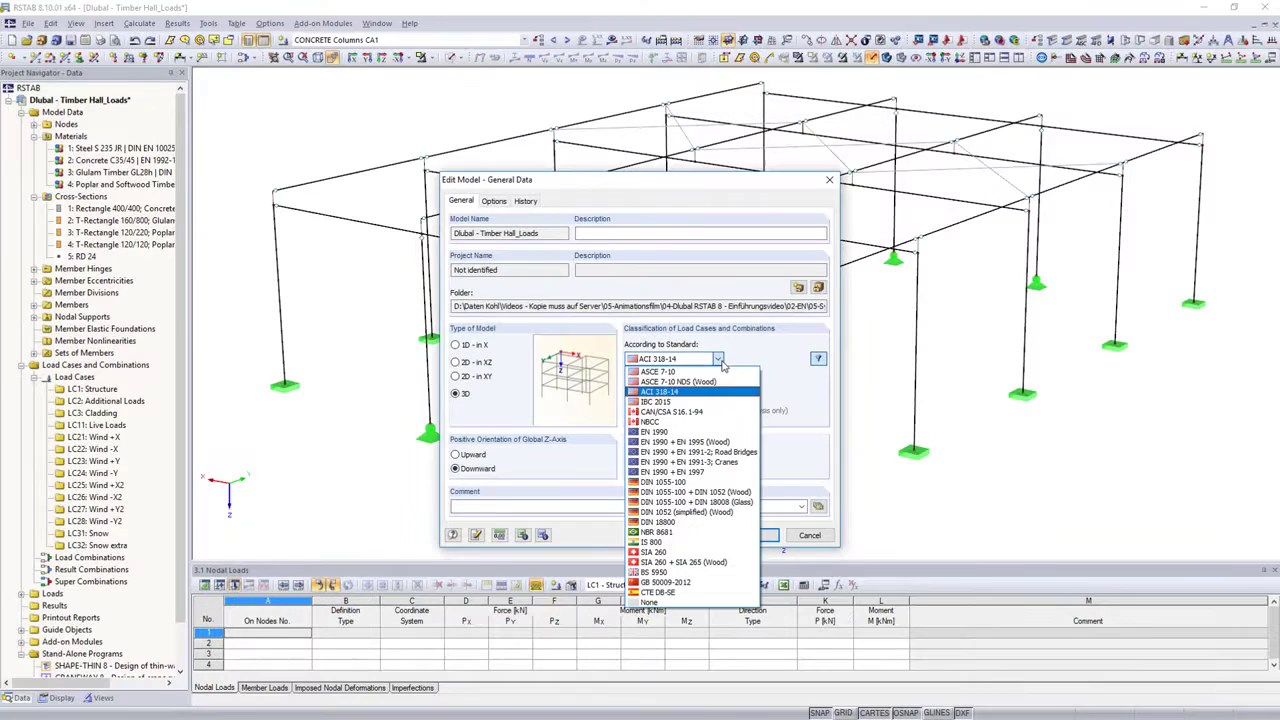
left_click(716, 431)
left_click(765, 362)
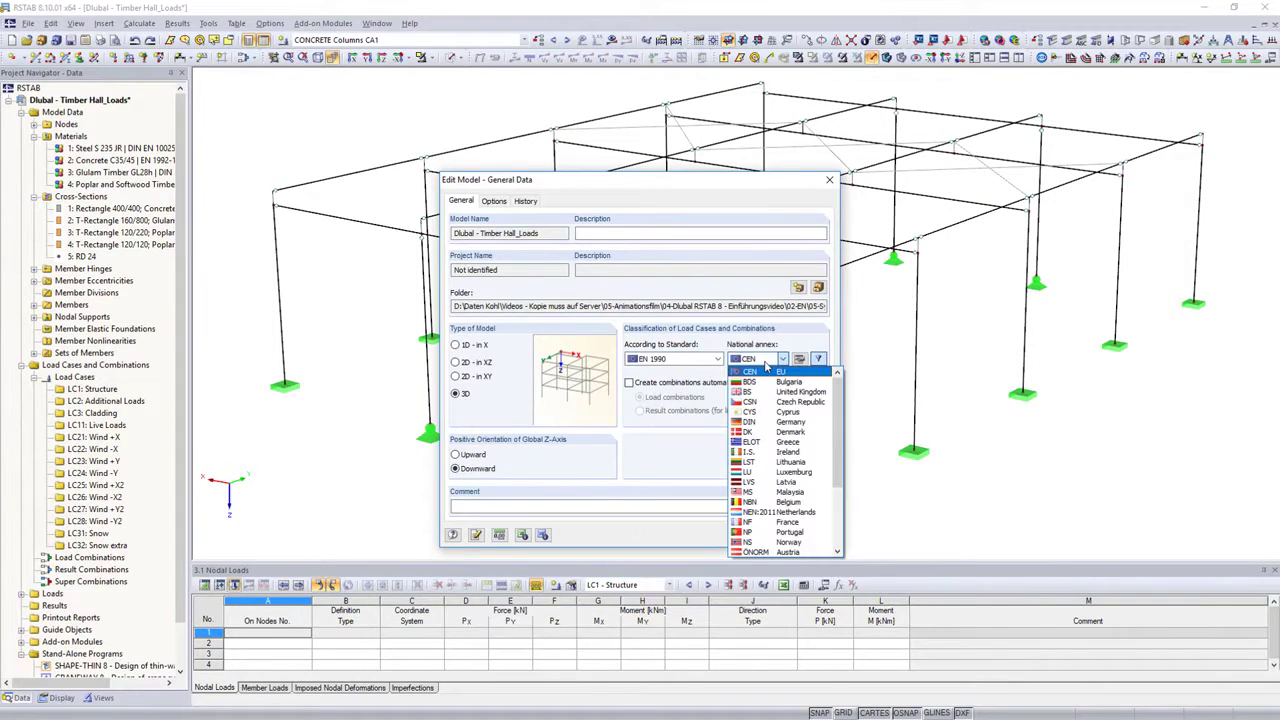
left_click(768, 393)
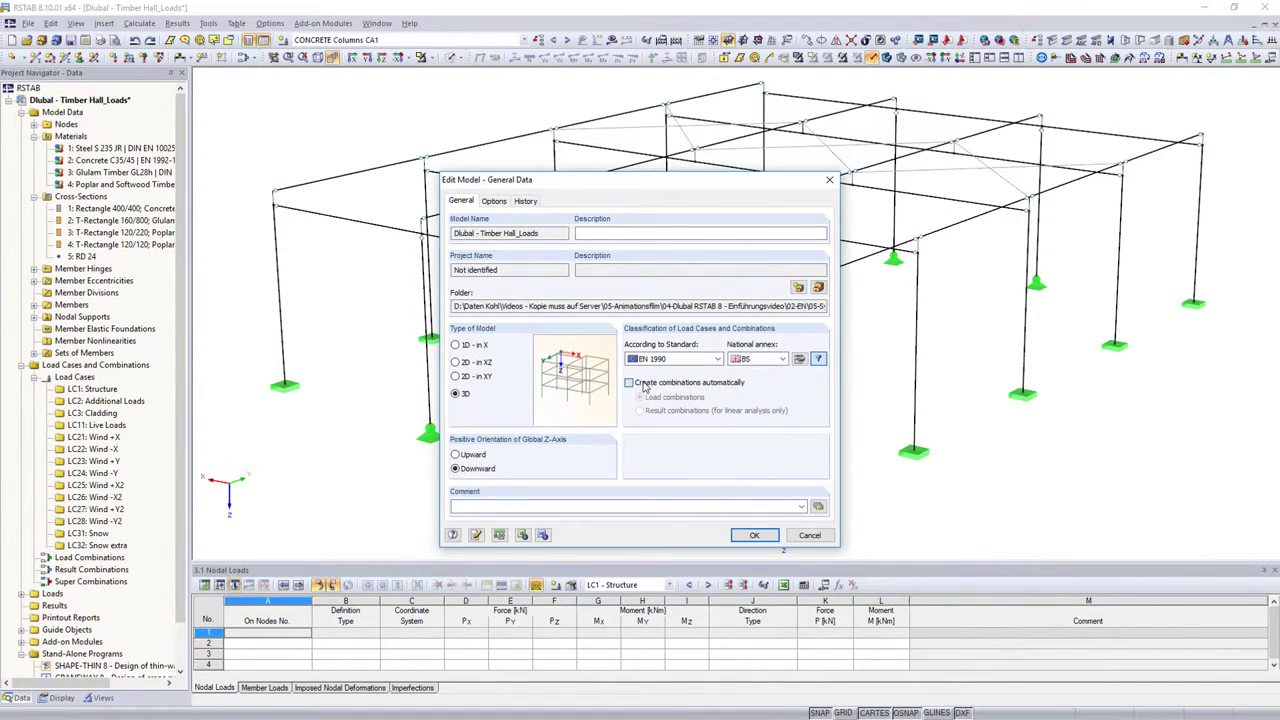
left_click(756, 534)
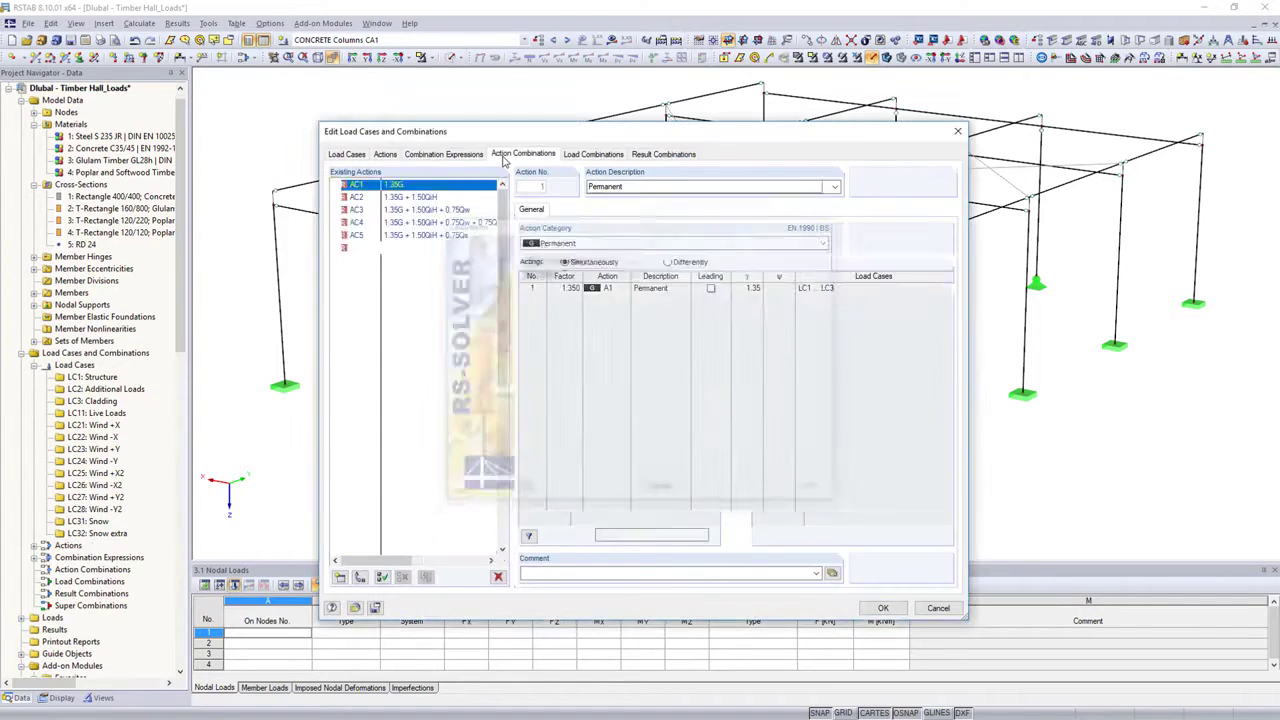
Step: Review action combinations AC3, AC4, AC7, then set CO1 to geometrically linear analysis
left_click(432, 198)
left_click(432, 210)
left_click(430, 223)
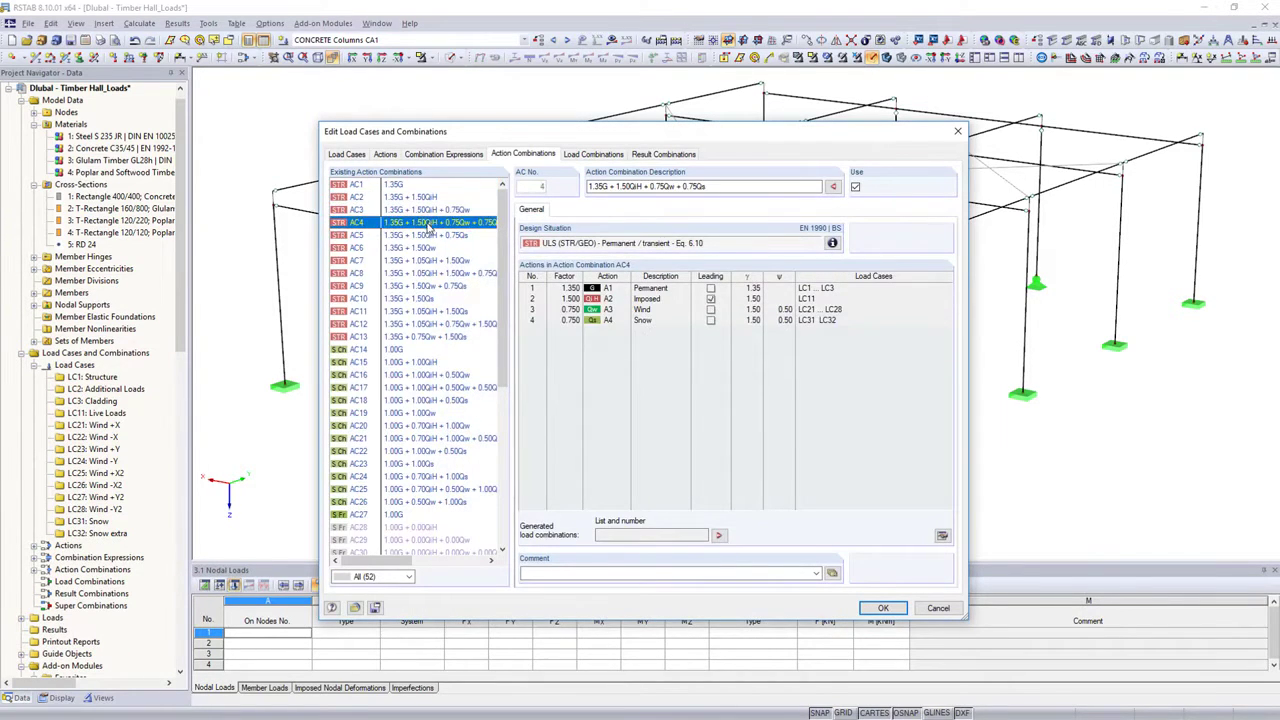
left_click(428, 261)
left_click(580, 155)
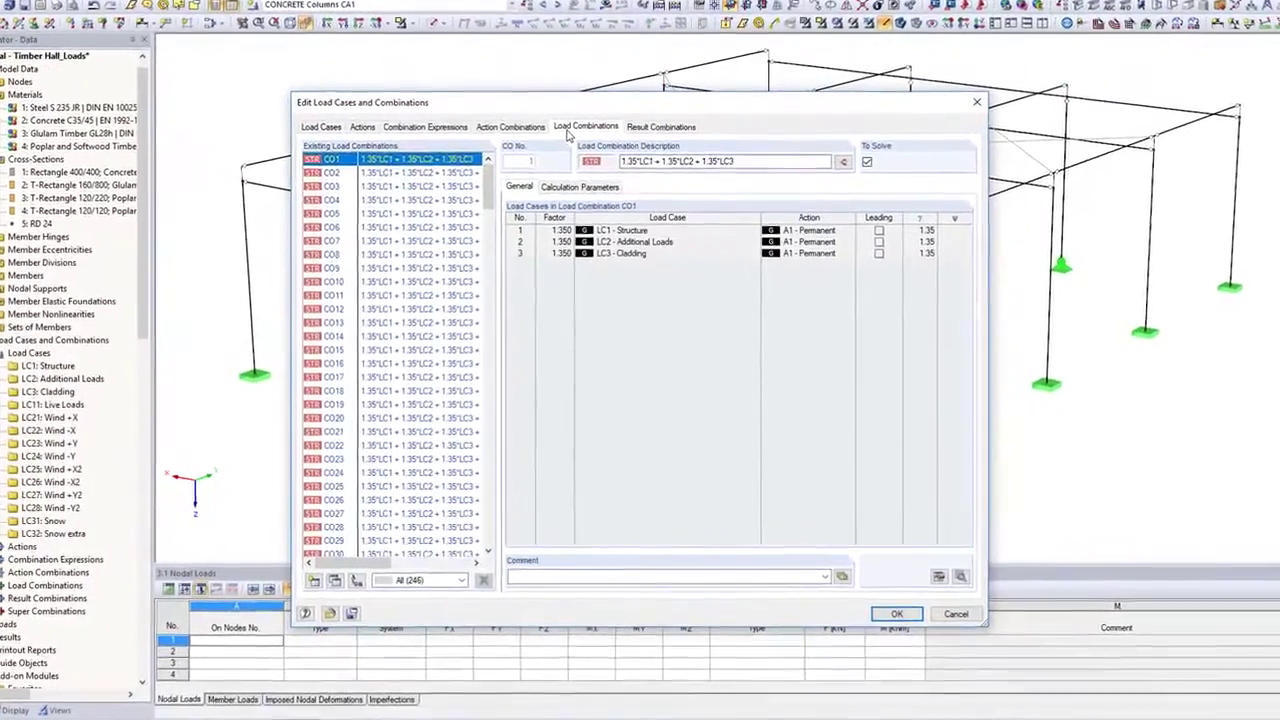
left_click(580, 187)
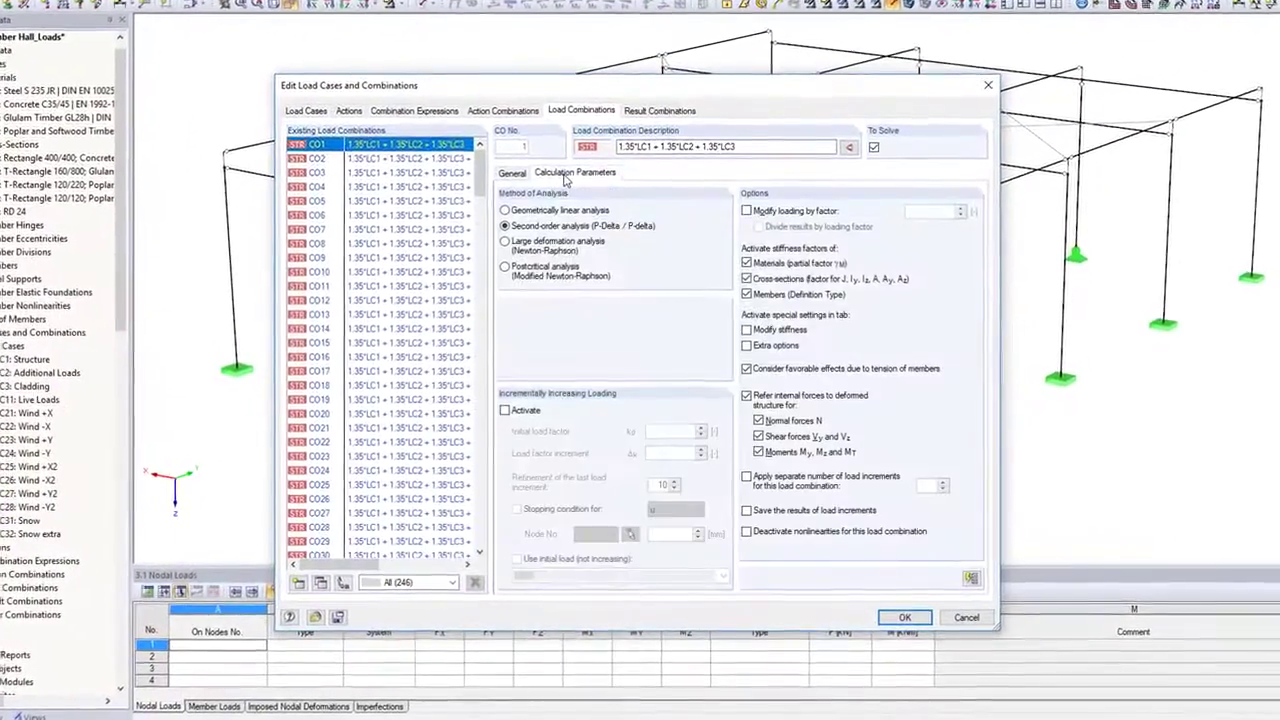
left_click(553, 200)
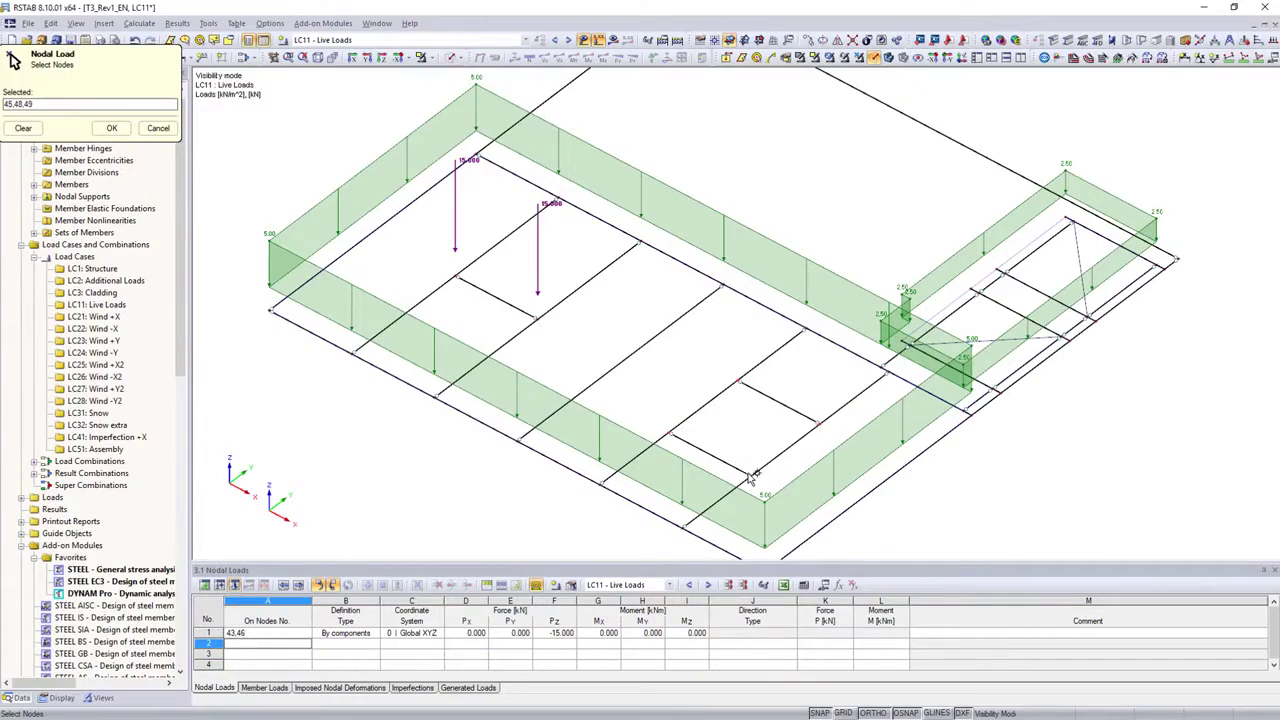
Step: Apply 10 kN loads to nodes 44, 45, 48, 49, and generate UK wind loads on side B–C
left_click(112, 128)
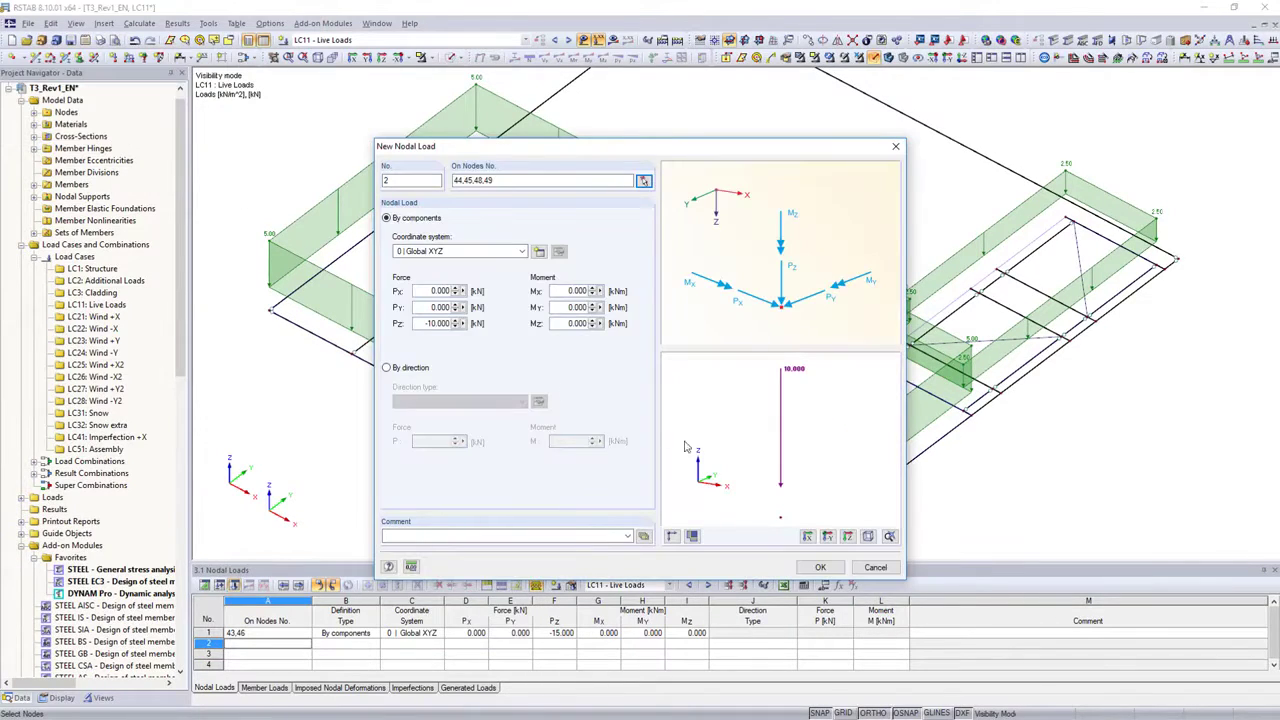
left_click(819, 566)
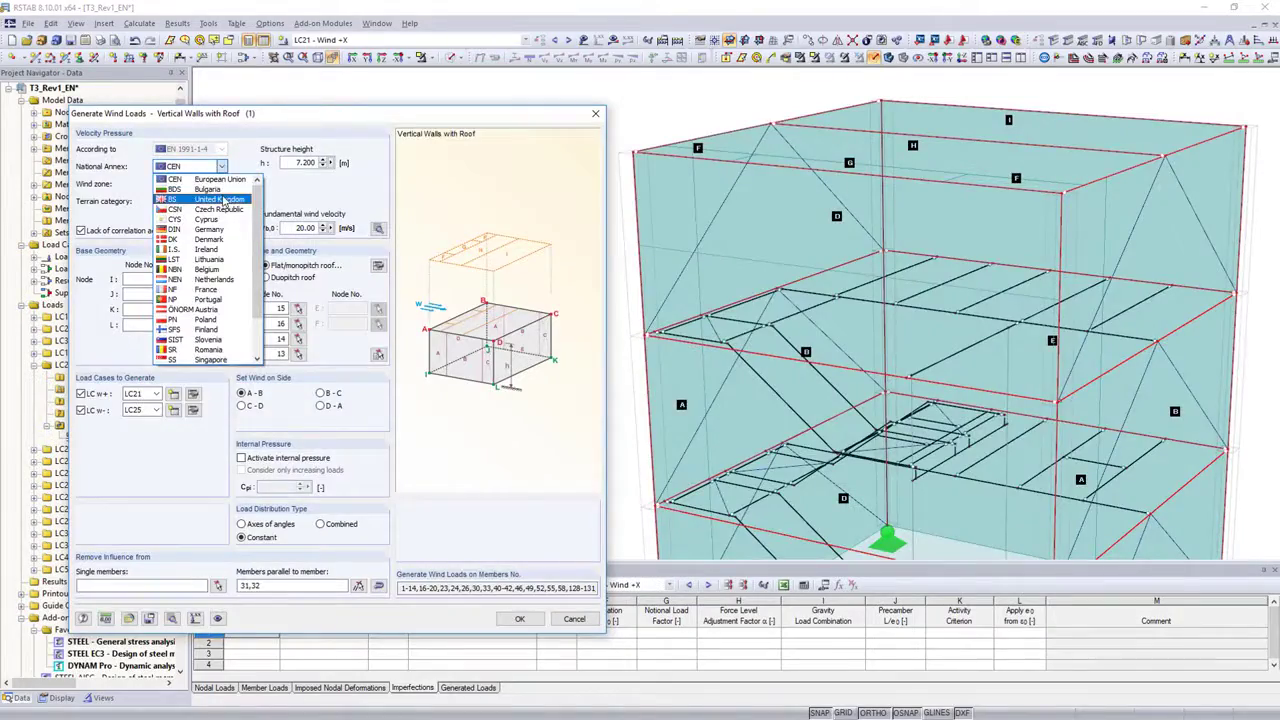
left_click(222, 200)
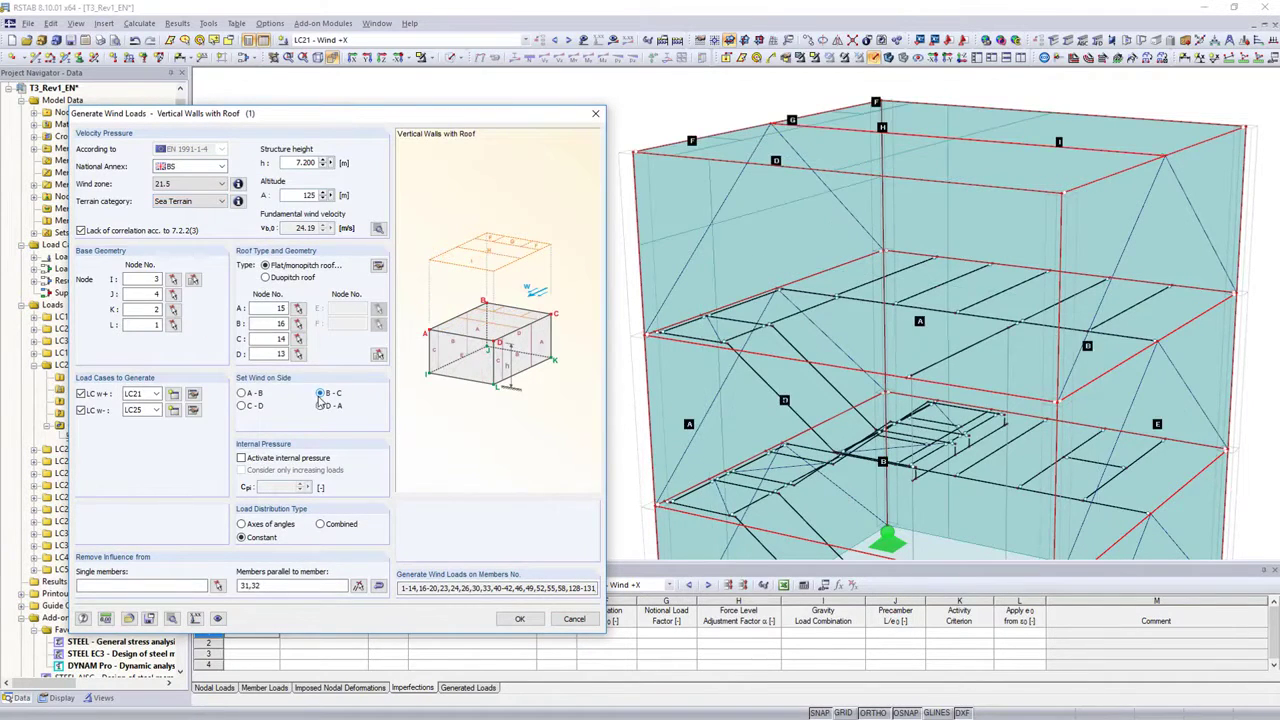
left_click(320, 406)
left_click(518, 619)
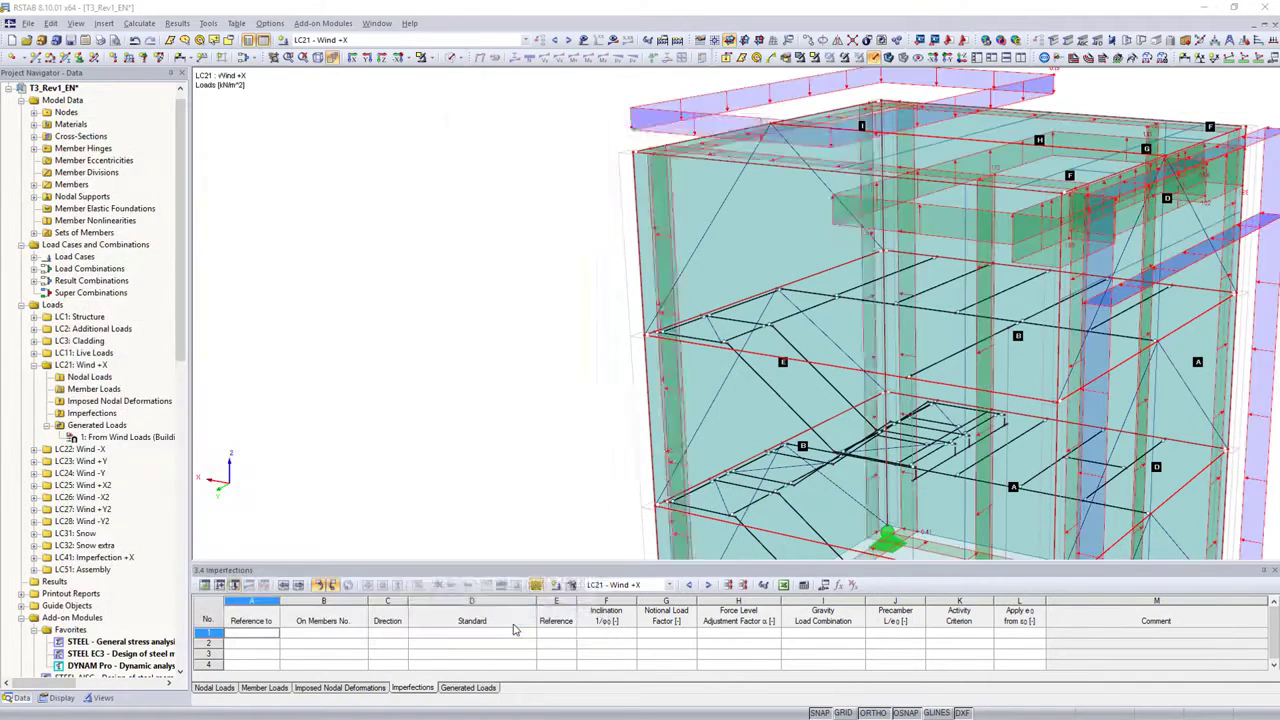
left_click(783, 592)
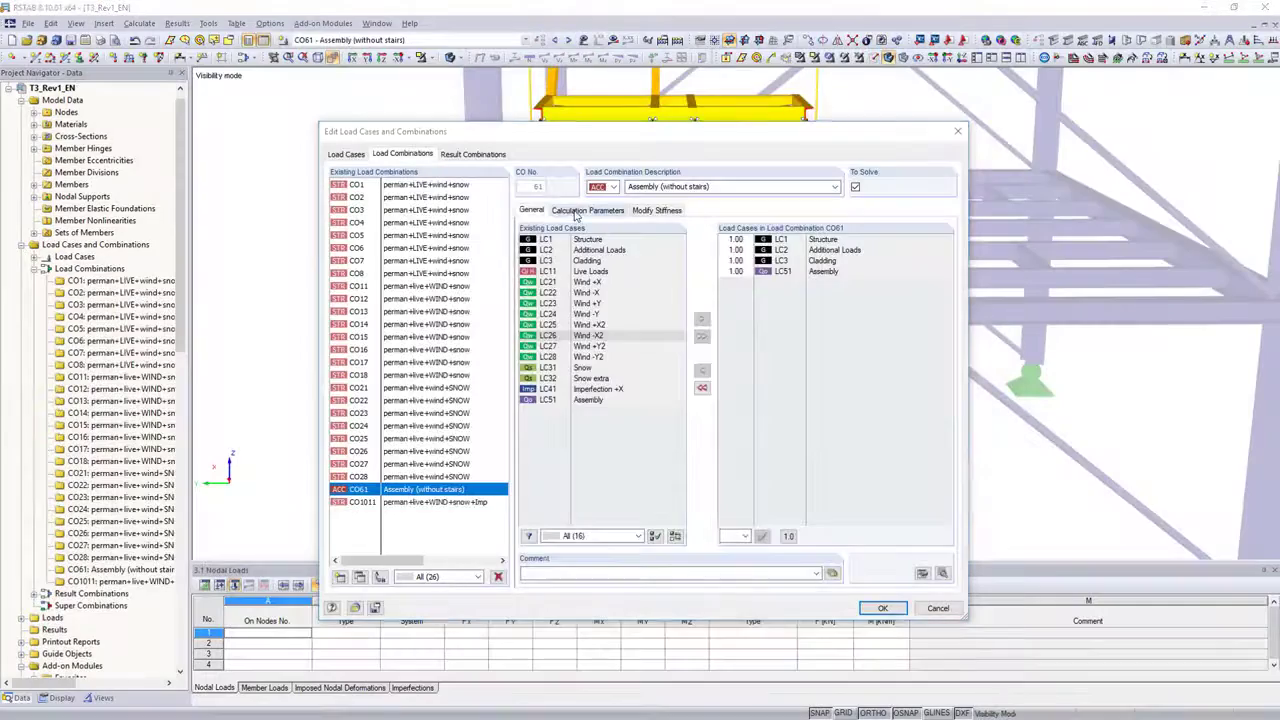
Step: In CO61's stiffness modifications, deactivate the window-selected stair members and apply the change
left_click(590, 211)
left_click(655, 210)
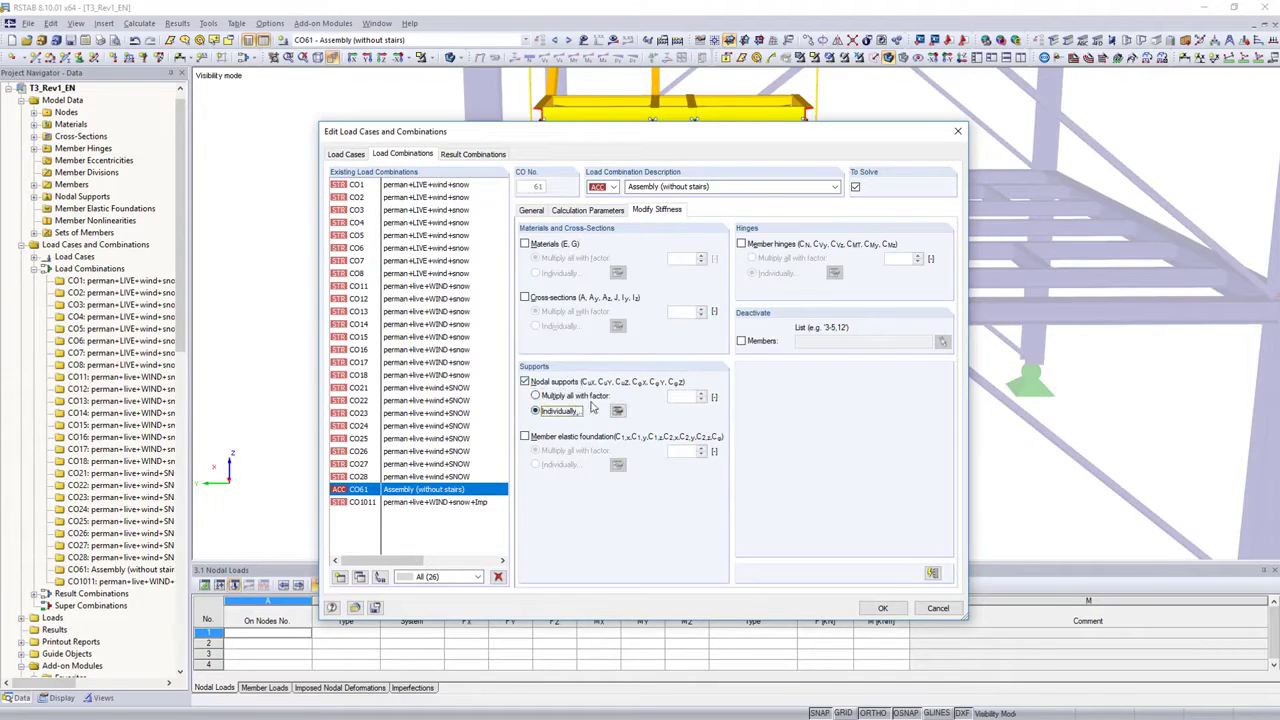
left_click(741, 341)
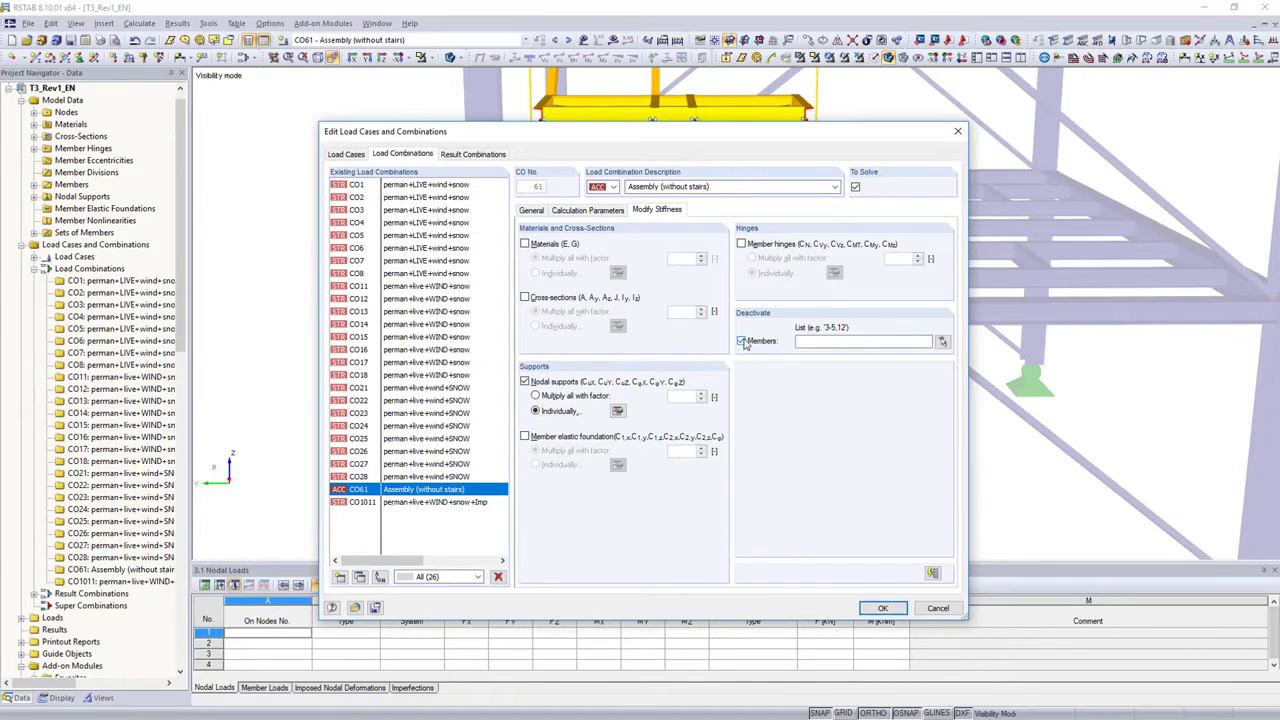
left_click(944, 342)
left_click_drag(682, 300, 480, 170)
left_click_drag(419, 242, 693, 425)
left_click(110, 229)
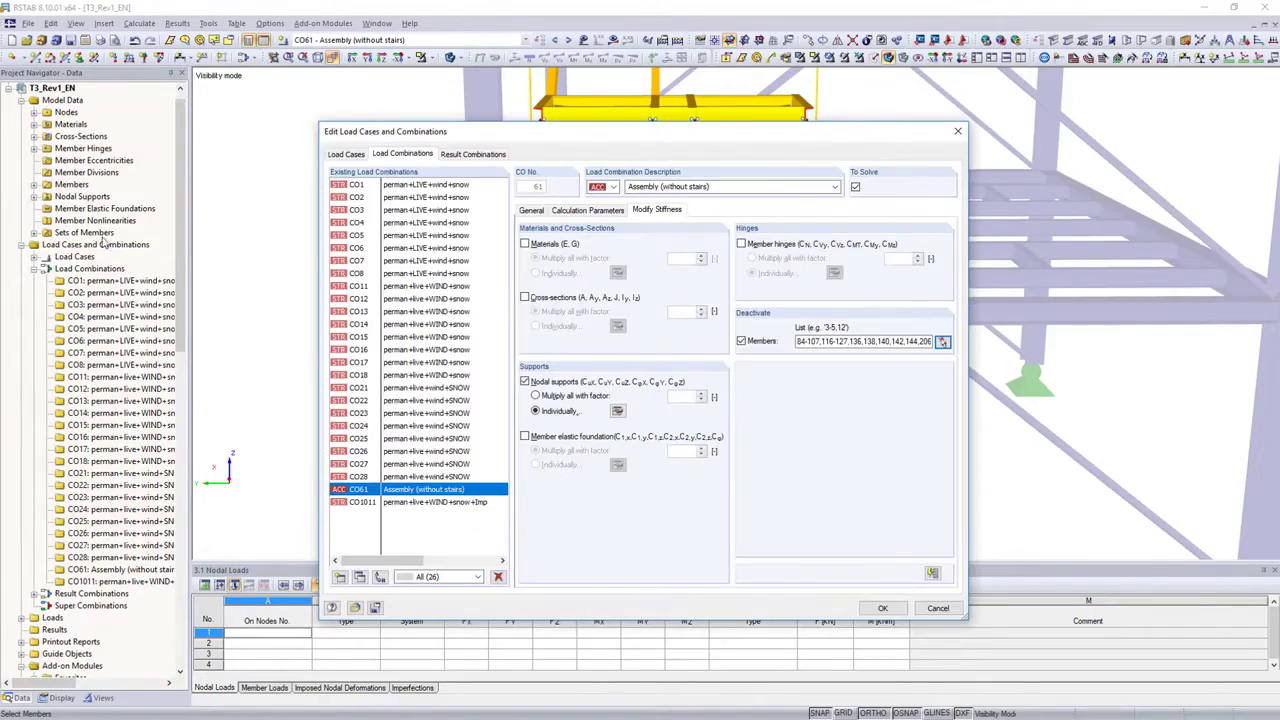
left_click(882, 608)
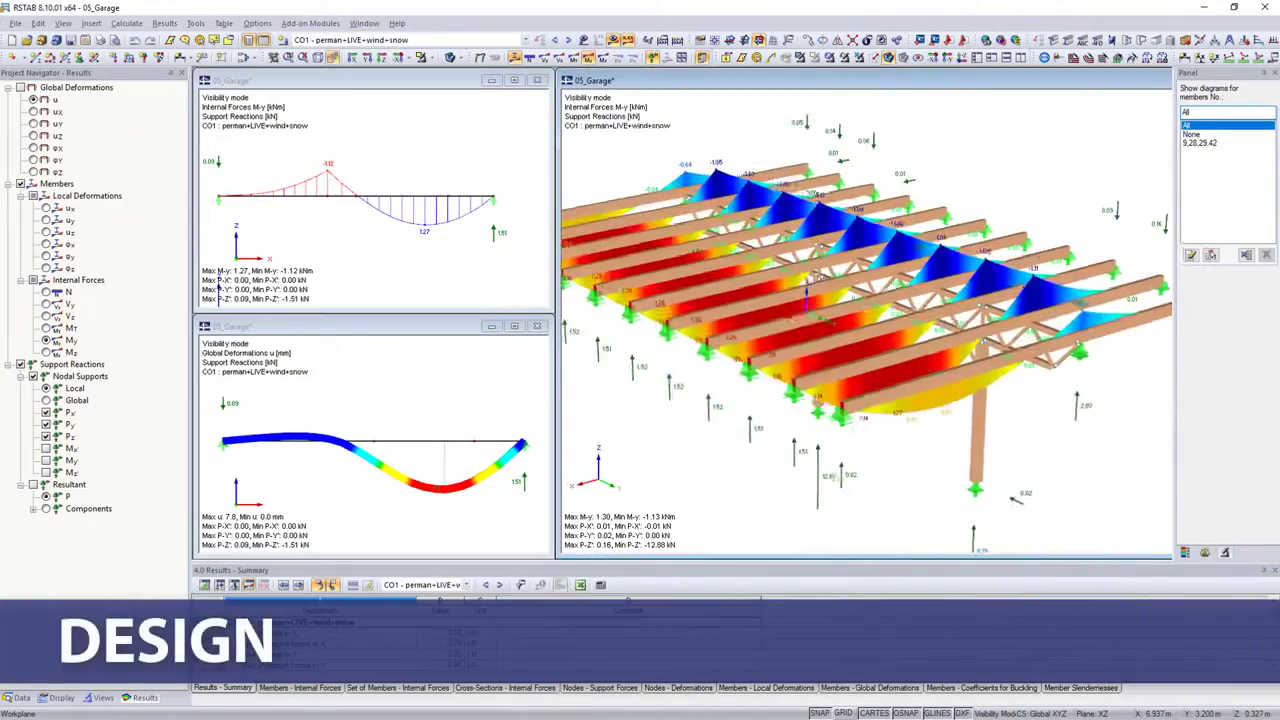
Step: Show members 9, 28, 29, 42 diagrams with Vz shear and u deformation, then expand Add-on Modules
left_click(1205, 143)
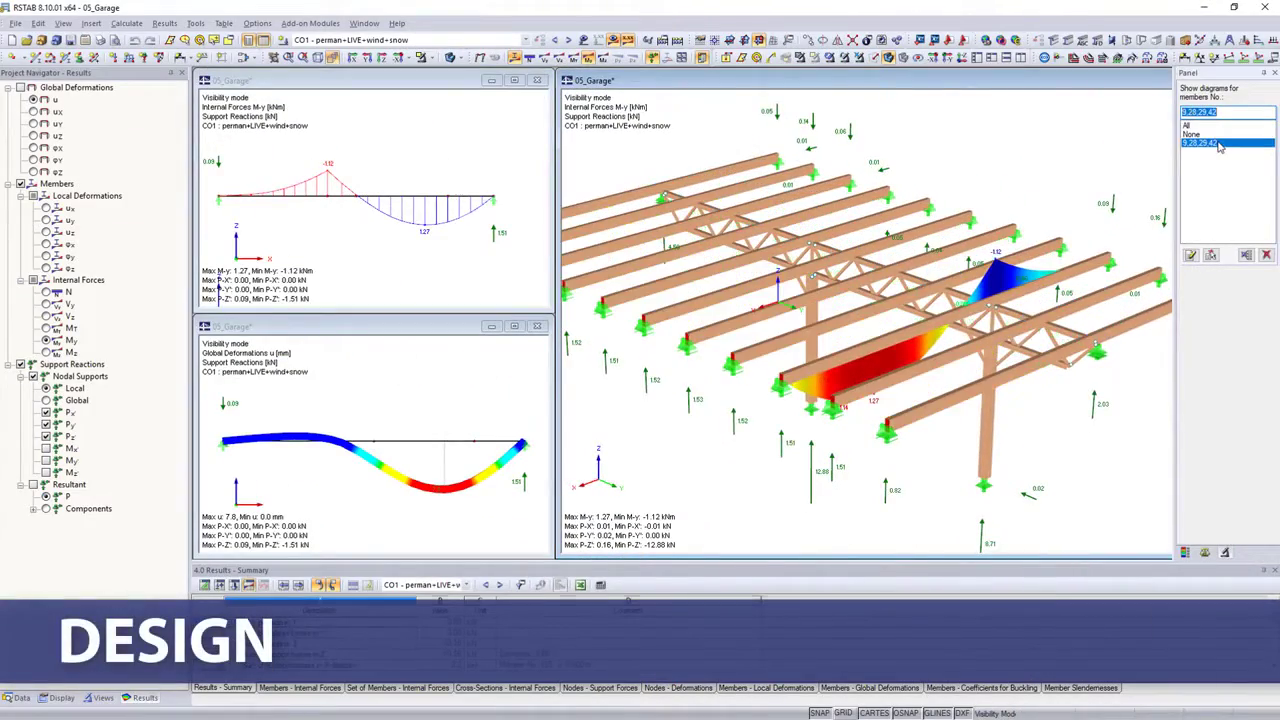
left_click(460, 212)
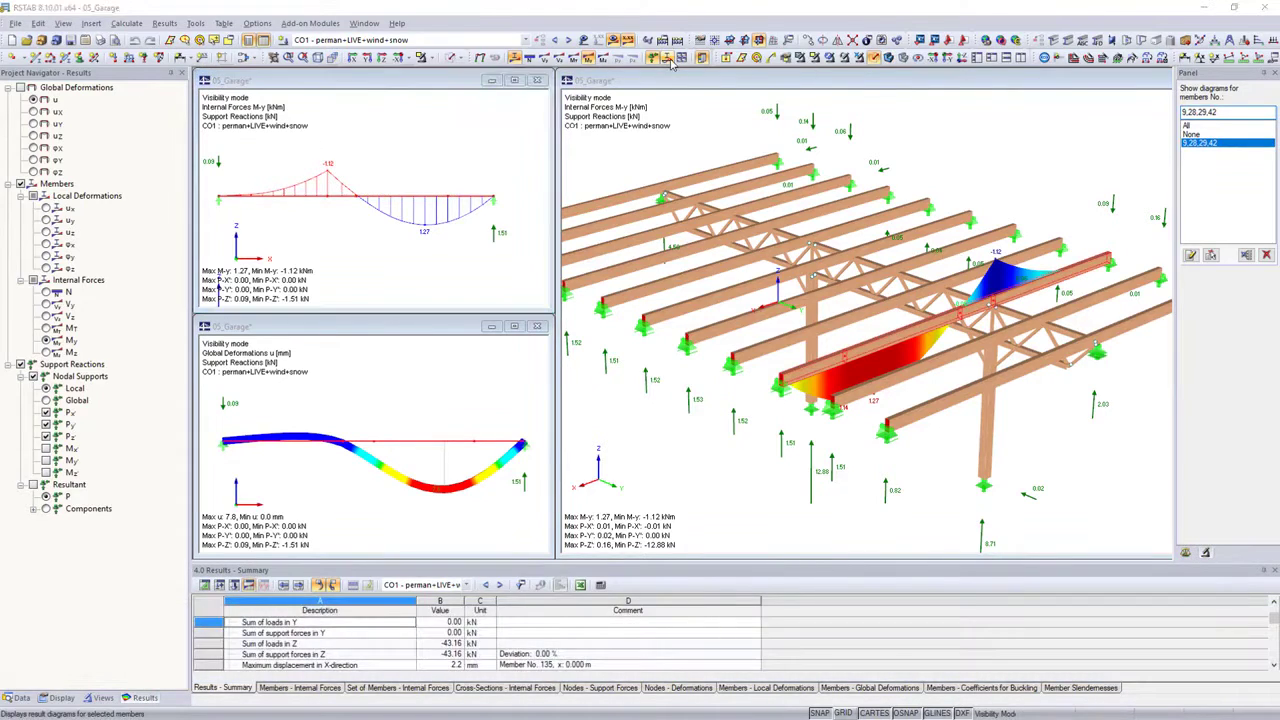
left_click(667, 58)
left_click(34, 271)
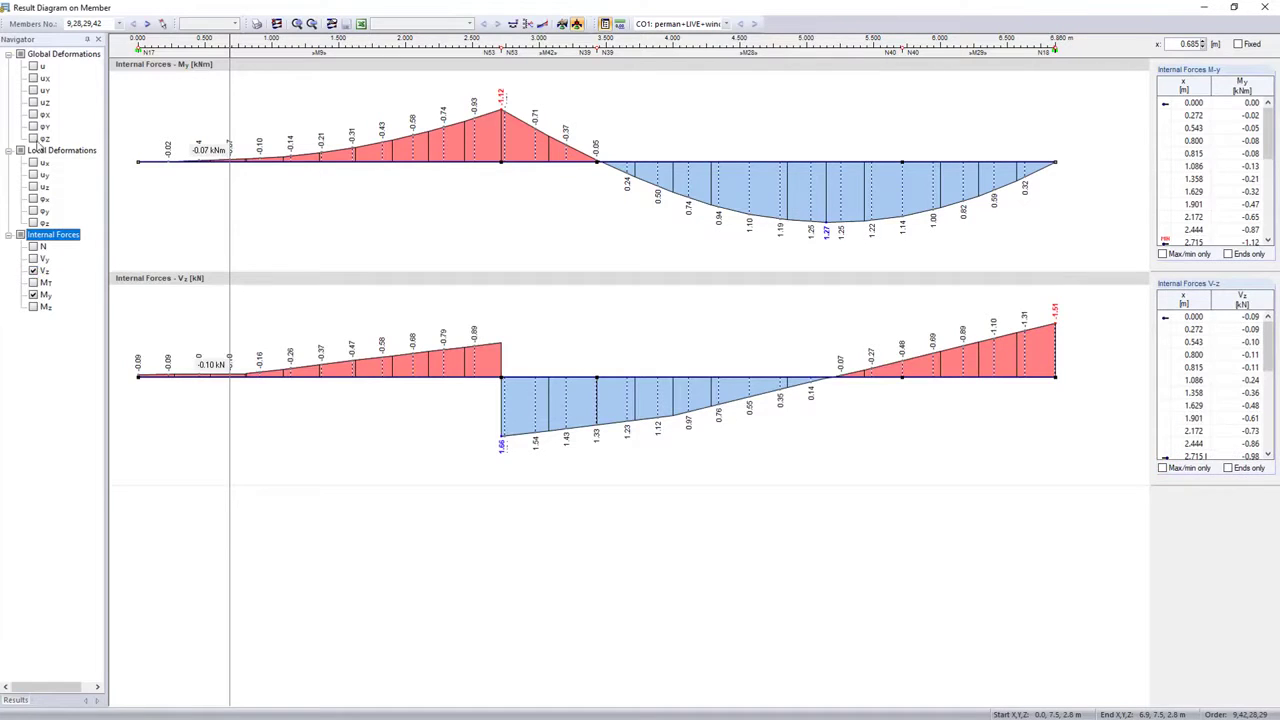
left_click(34, 66)
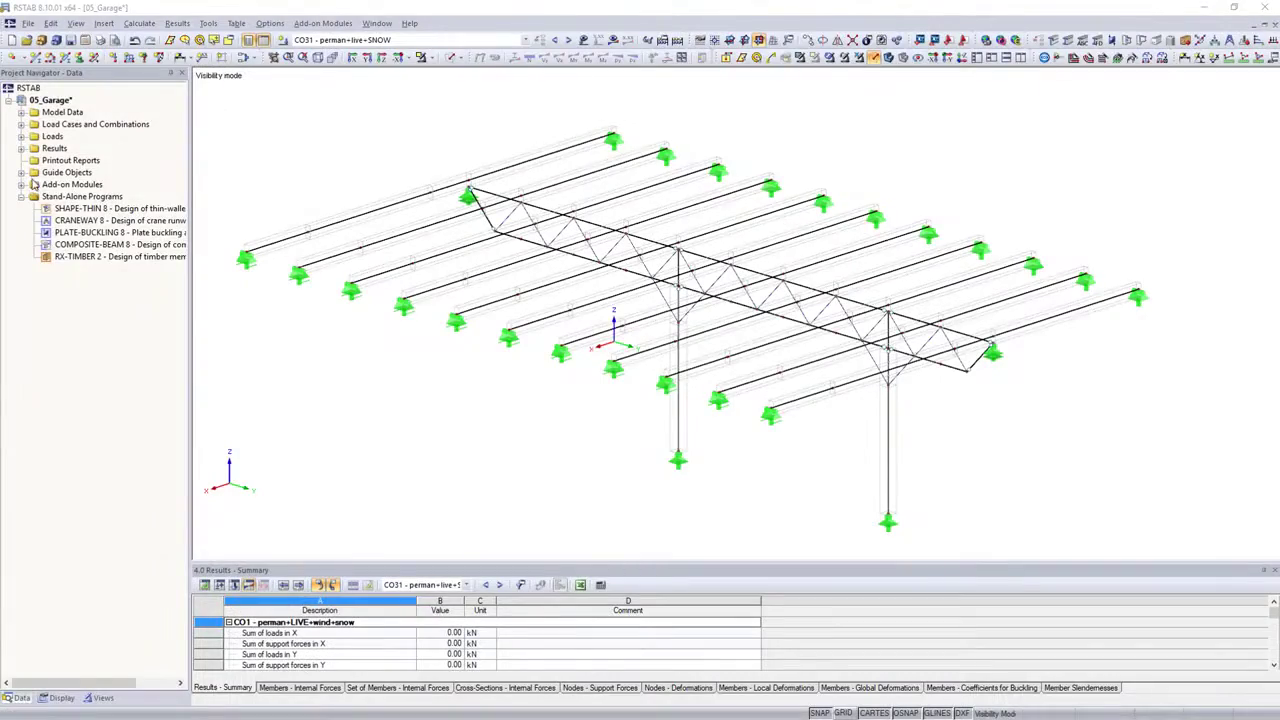
left_click(22, 184)
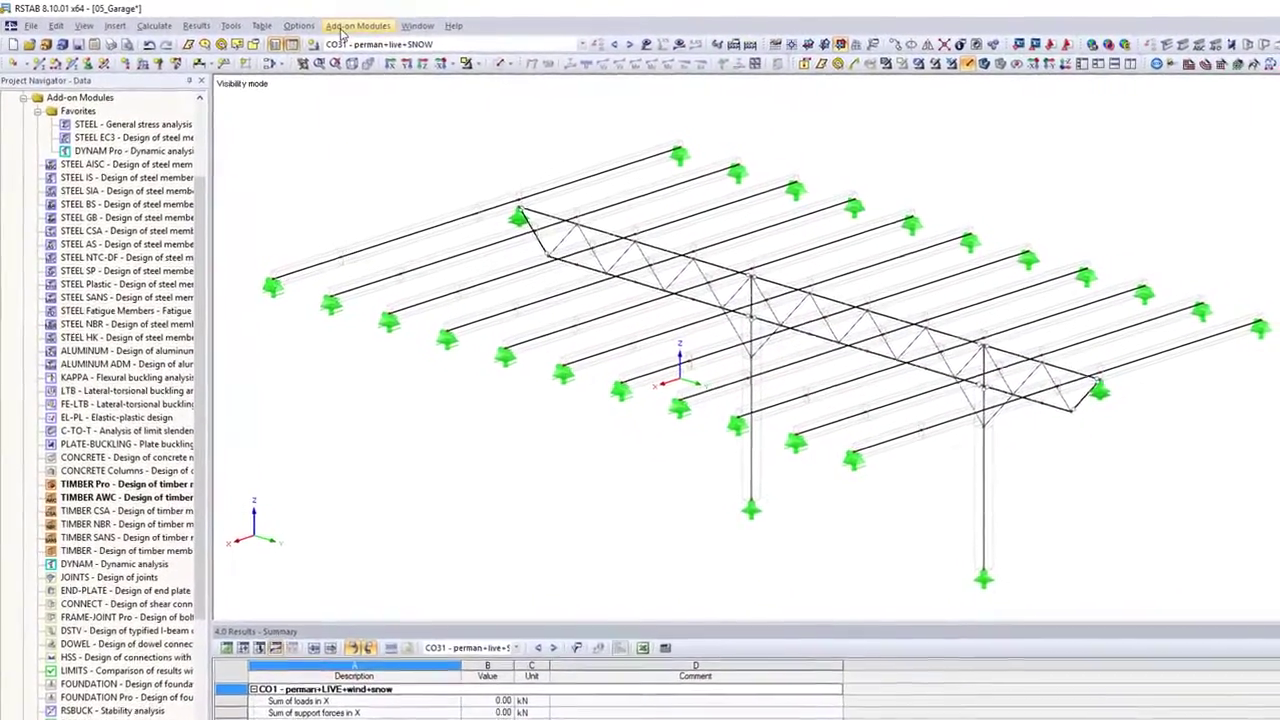
Step: Open TIMBER AWC with ASD, review member-set effective lengths, and run the design calculation
left_click(348, 24)
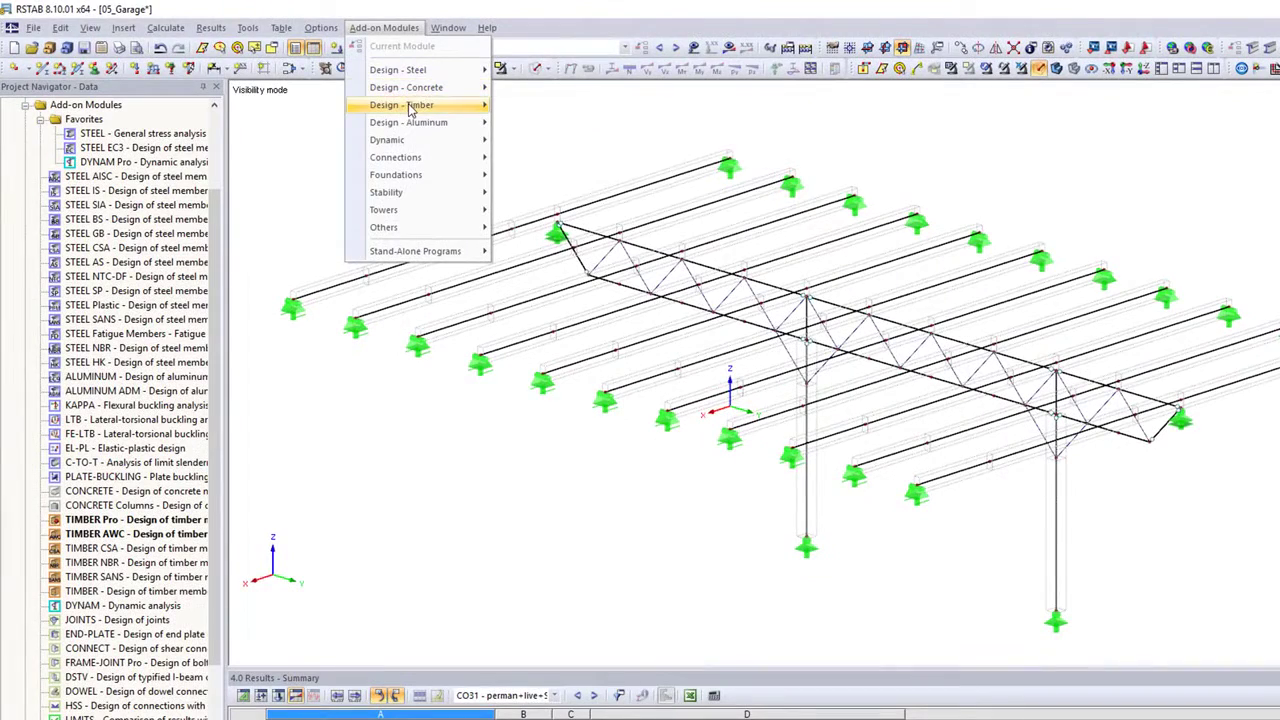
mouse_move(410, 106)
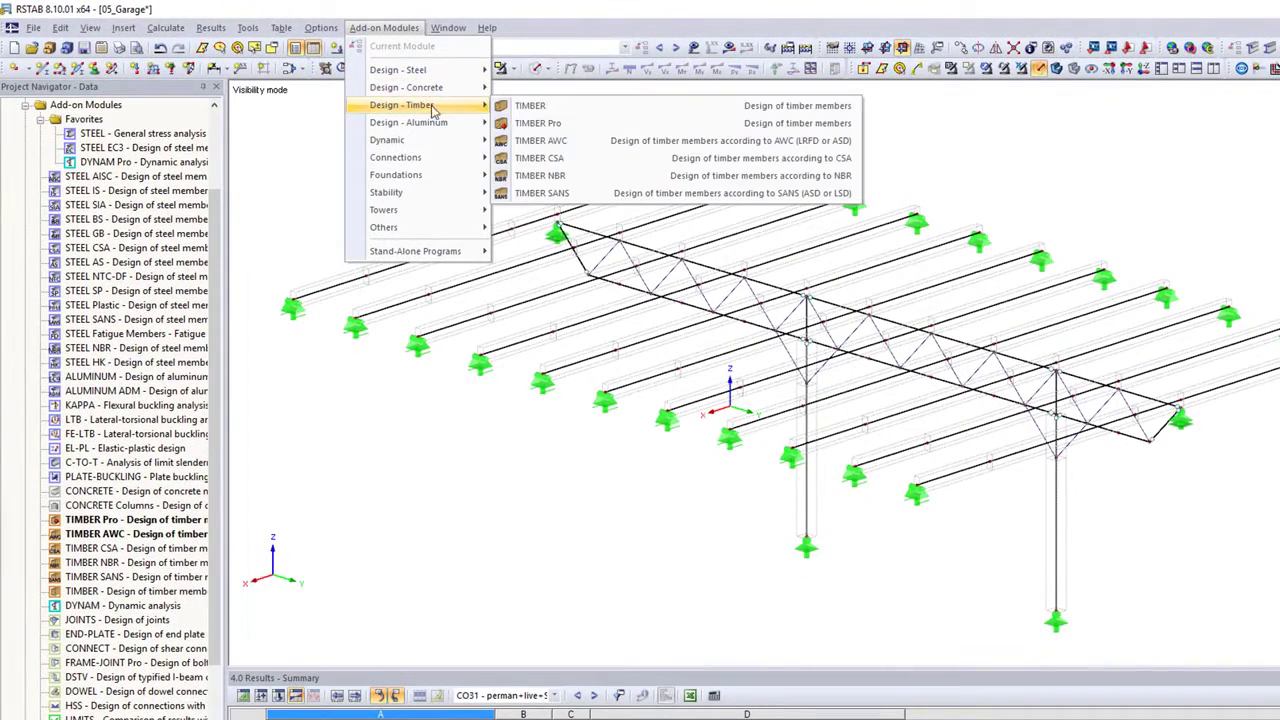
left_click(553, 142)
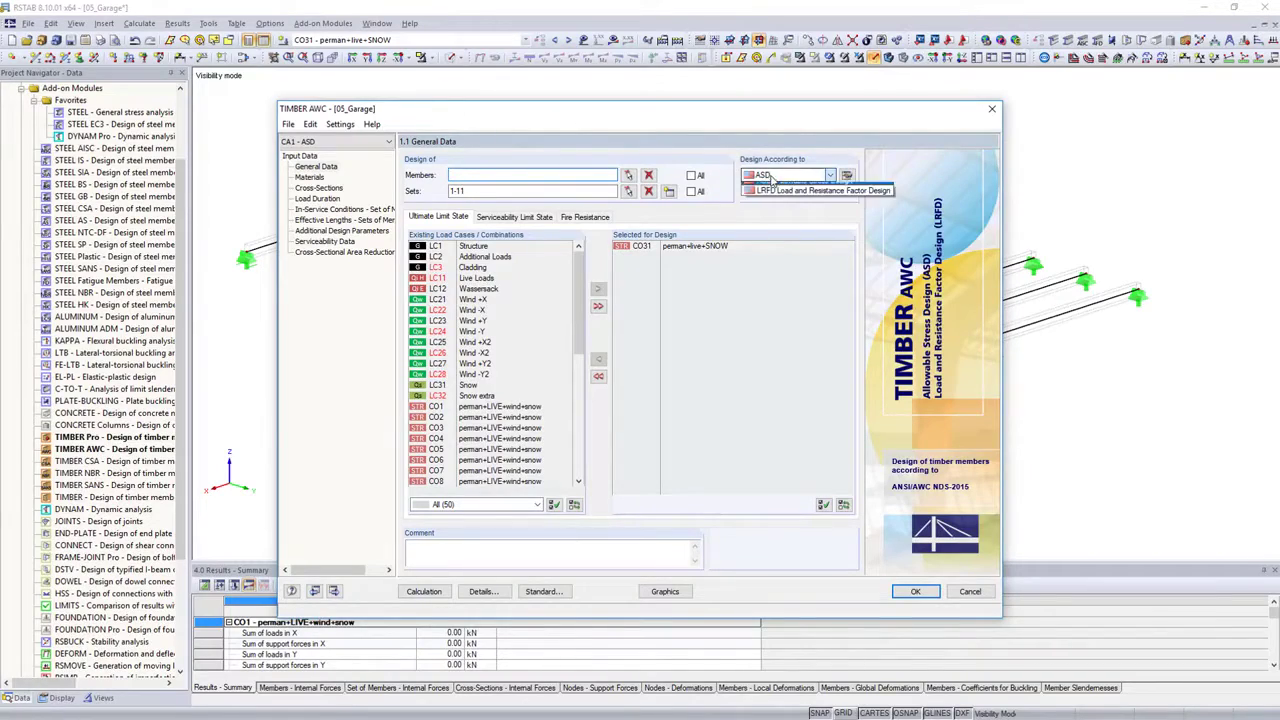
left_click(769, 186)
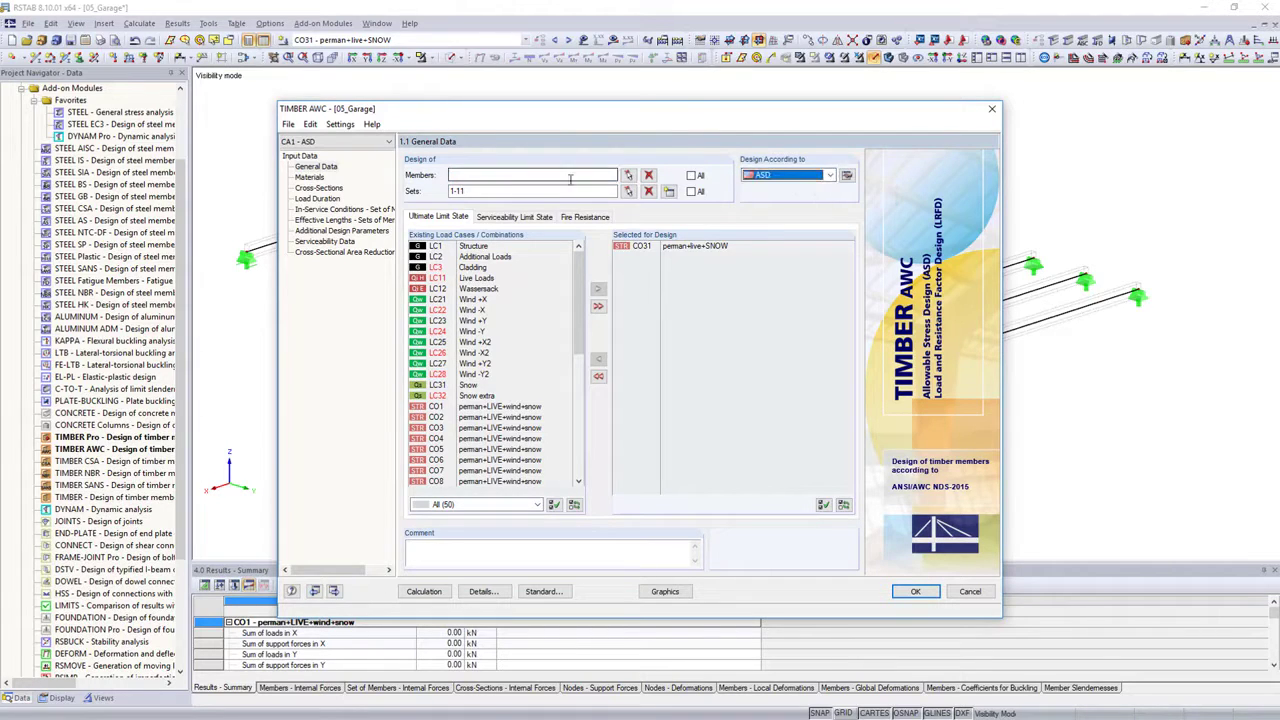
left_click(350, 219)
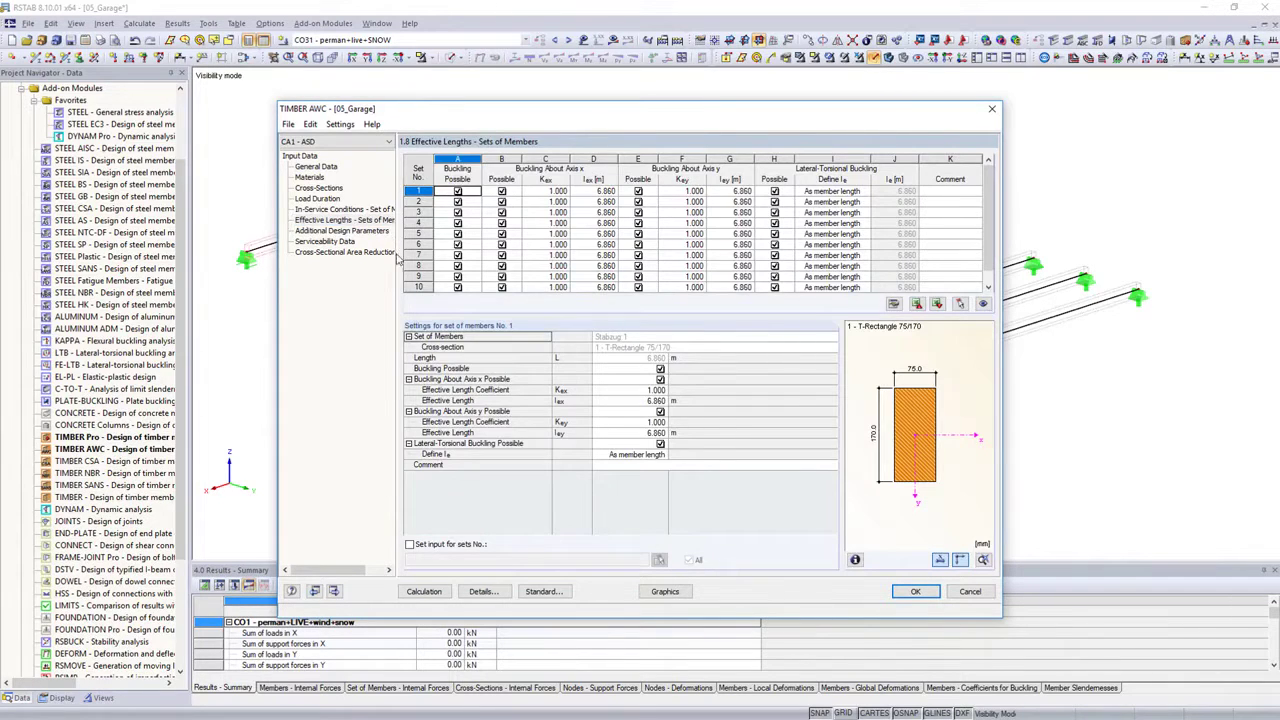
left_click(424, 591)
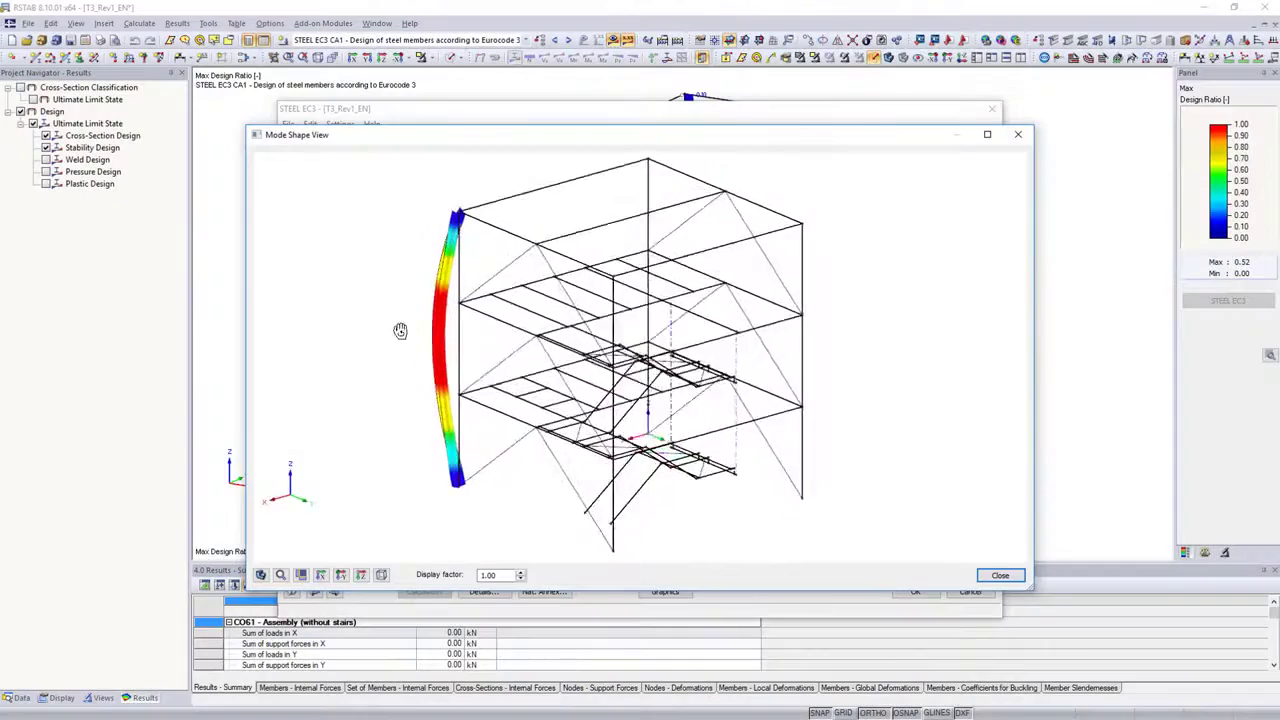
middle_click_drag(480, 329, 640, 392, "ctrl")
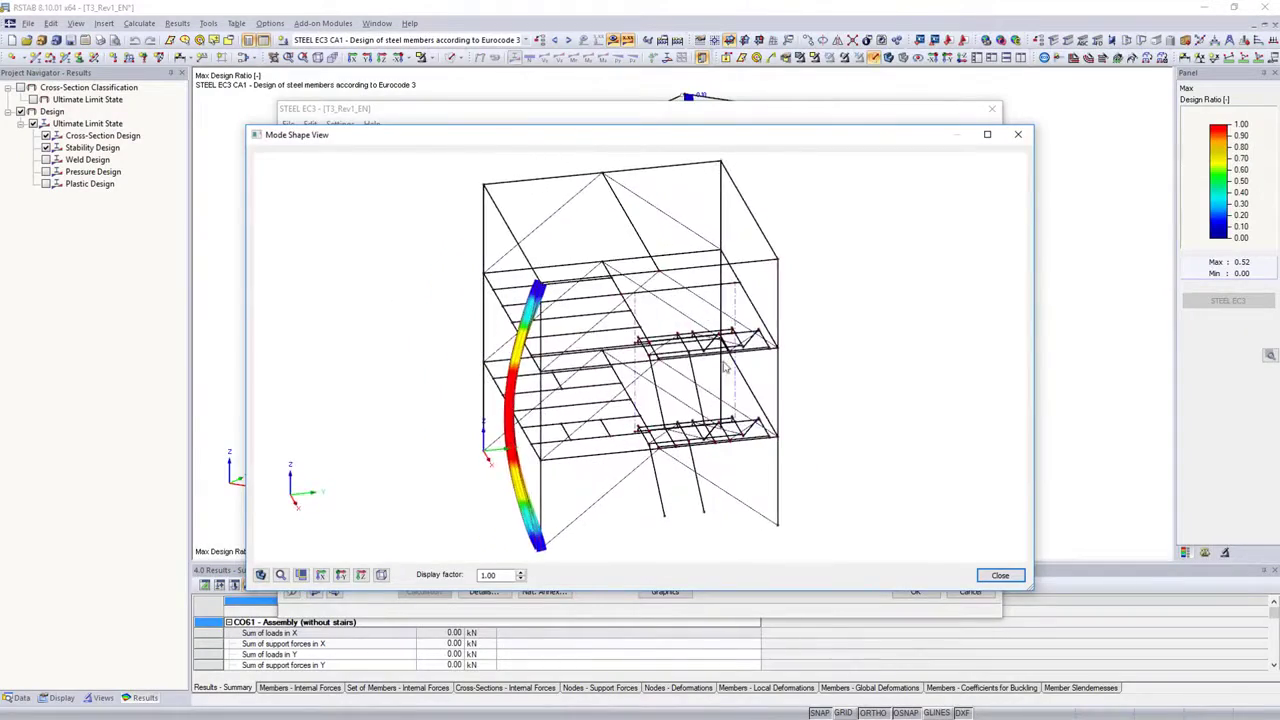
Step: Close the mode shape preview and STEEL EC3 results, then colour members by stability design ratio
left_click(1003, 575)
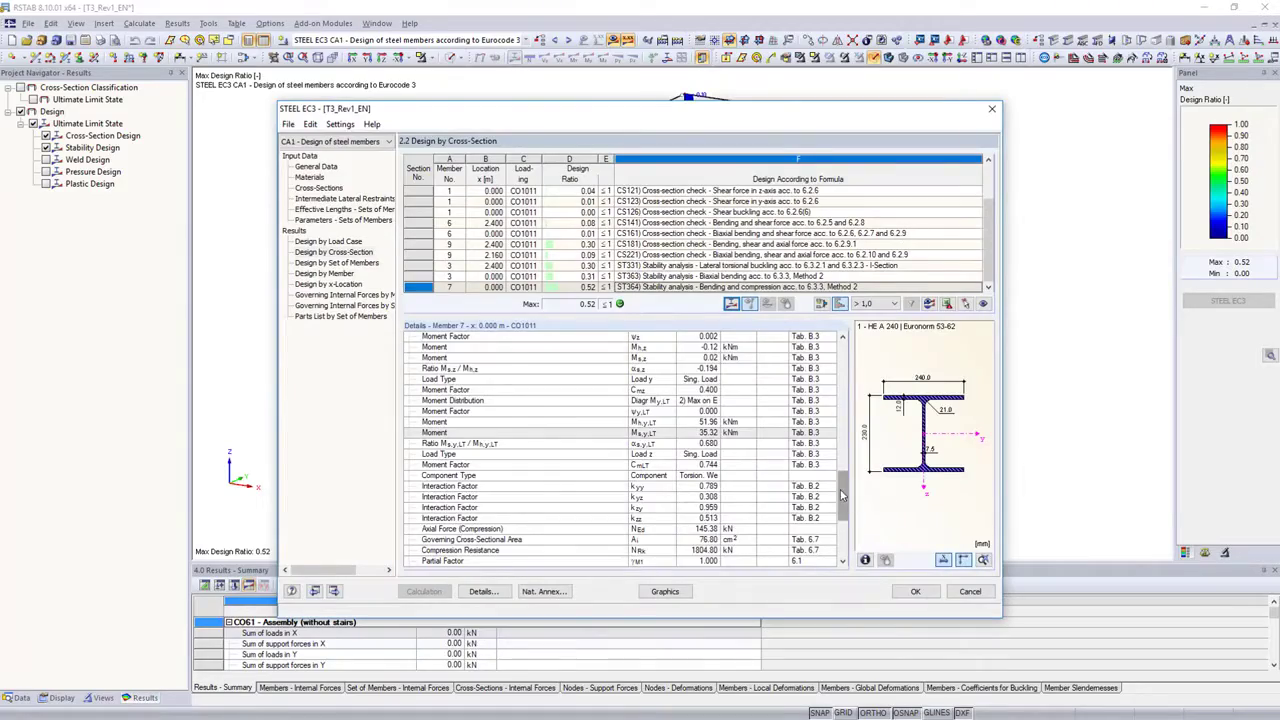
left_click_drag(842, 494, 855, 540)
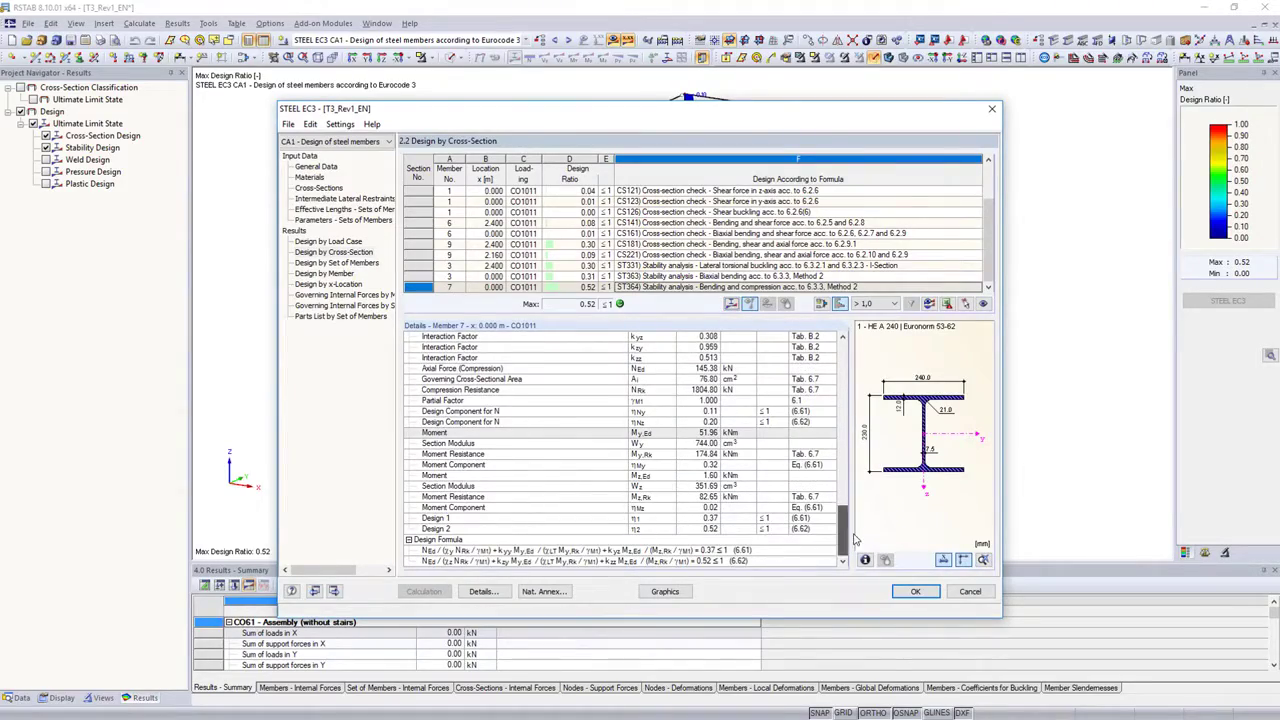
left_click(913, 592)
left_click(46, 147)
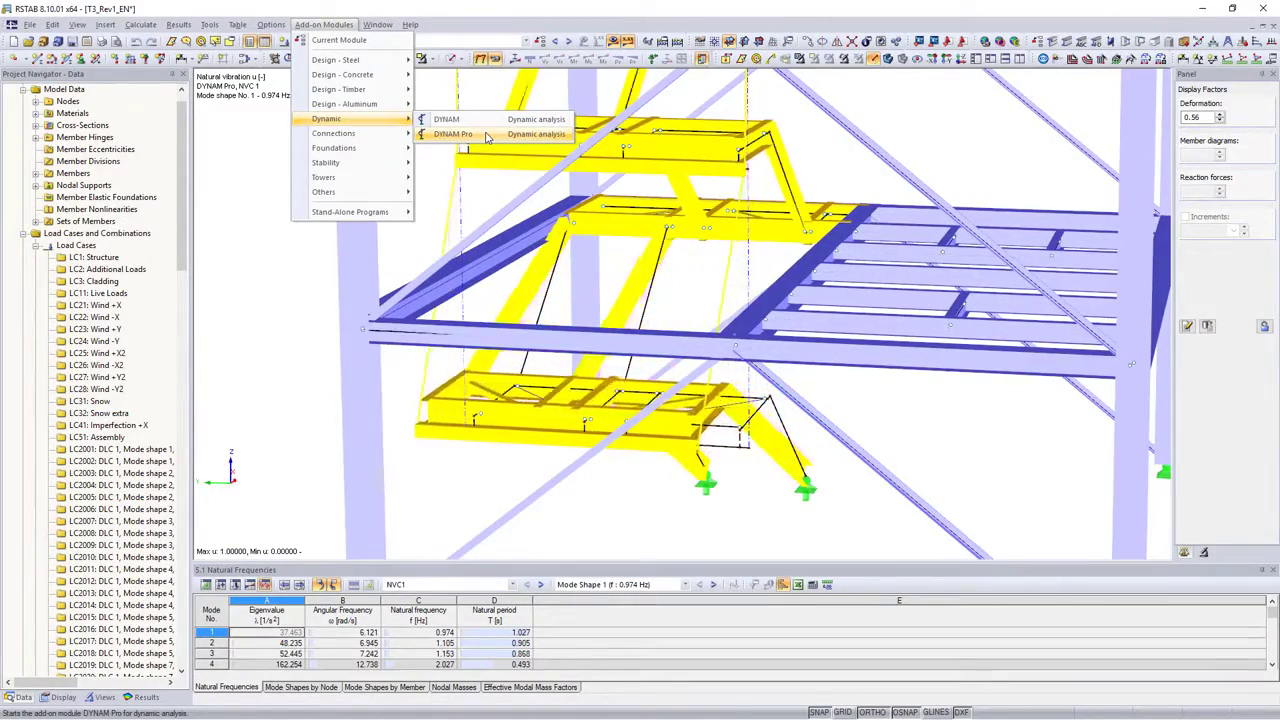
Step: Open DYNAM Pro and review its response spectrum and the DLC1 Torsion dynamic load case
left_click(487, 137)
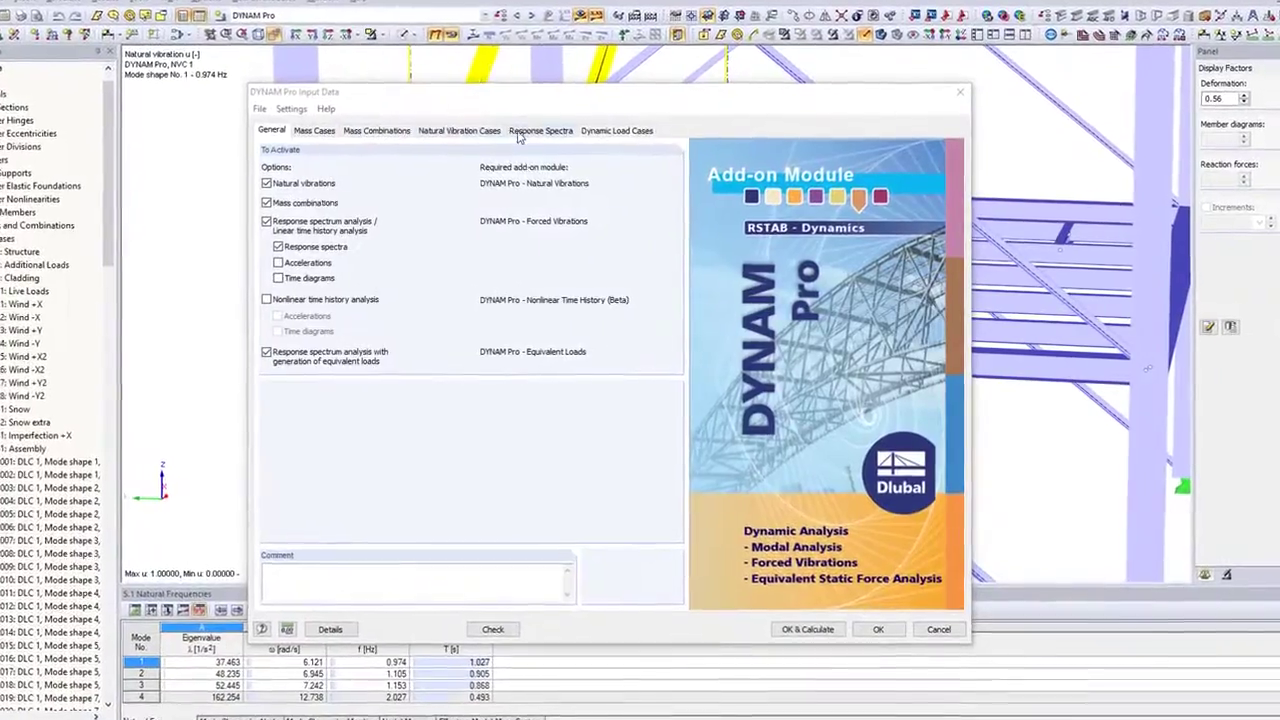
left_click(545, 140)
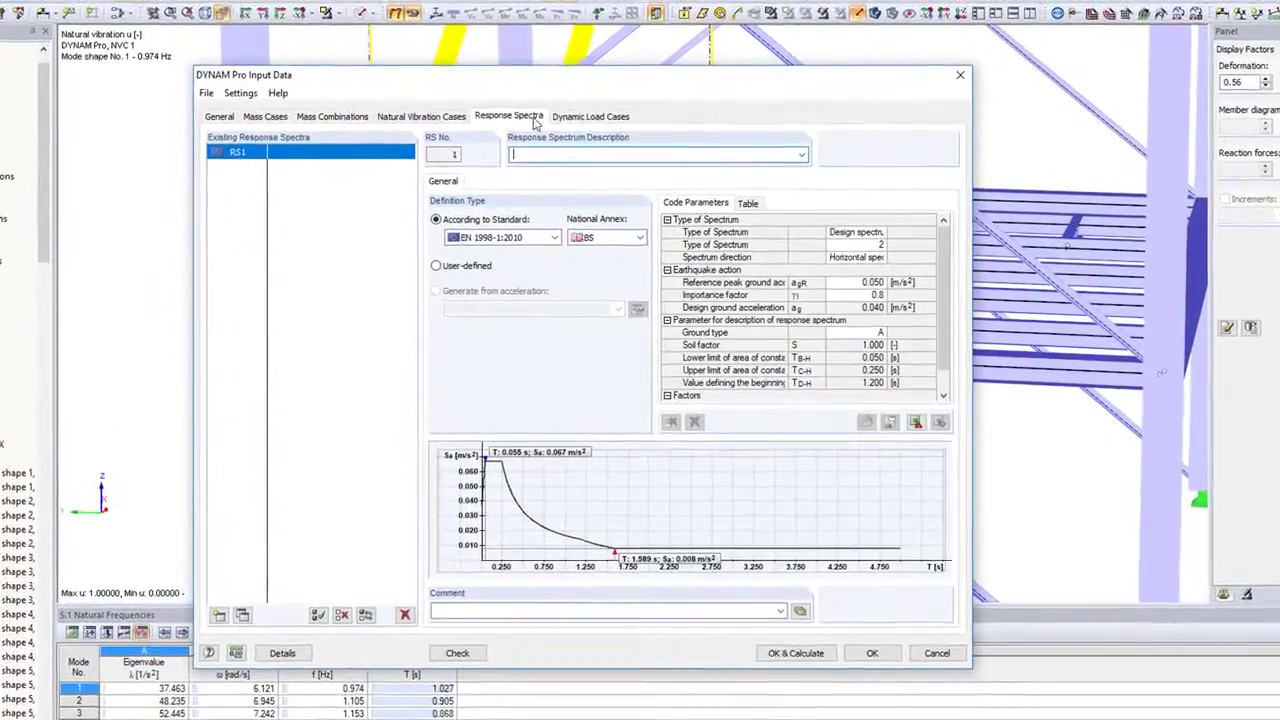
left_click(599, 121)
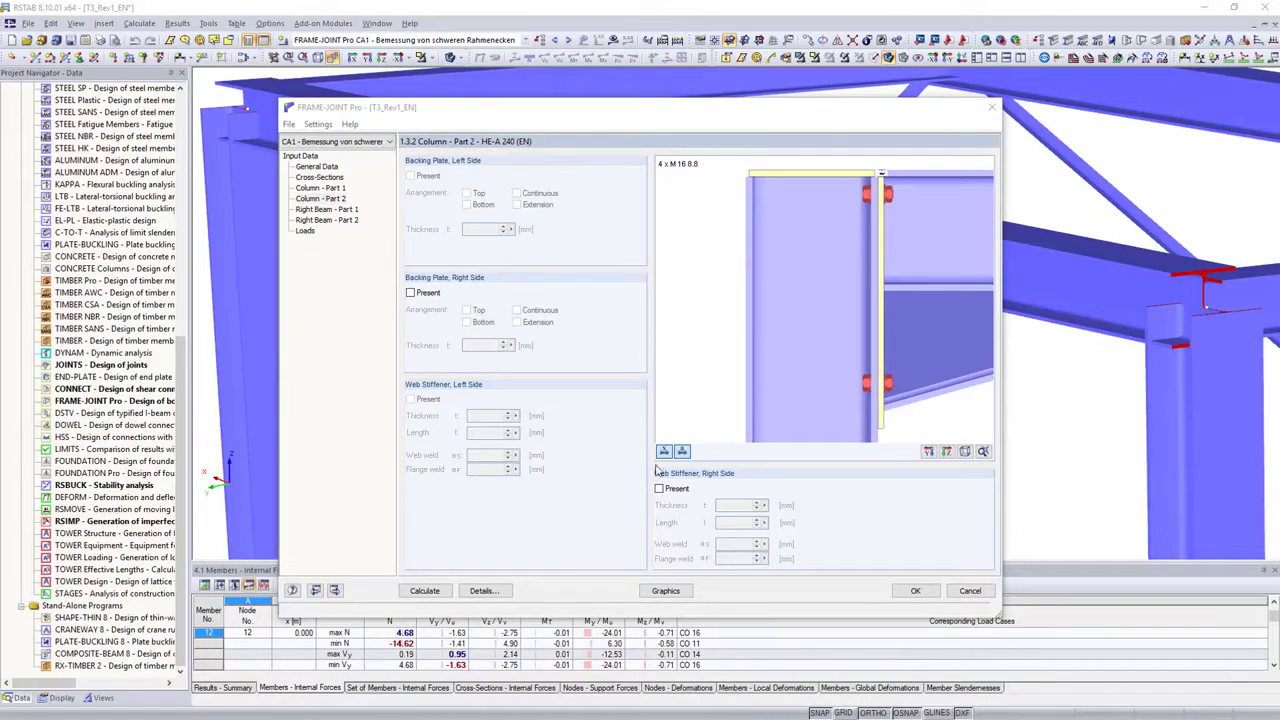
Step: Add a right-side web stiffener to the joint, check Right Beam - Part 2, and calculate
left_click(659, 488)
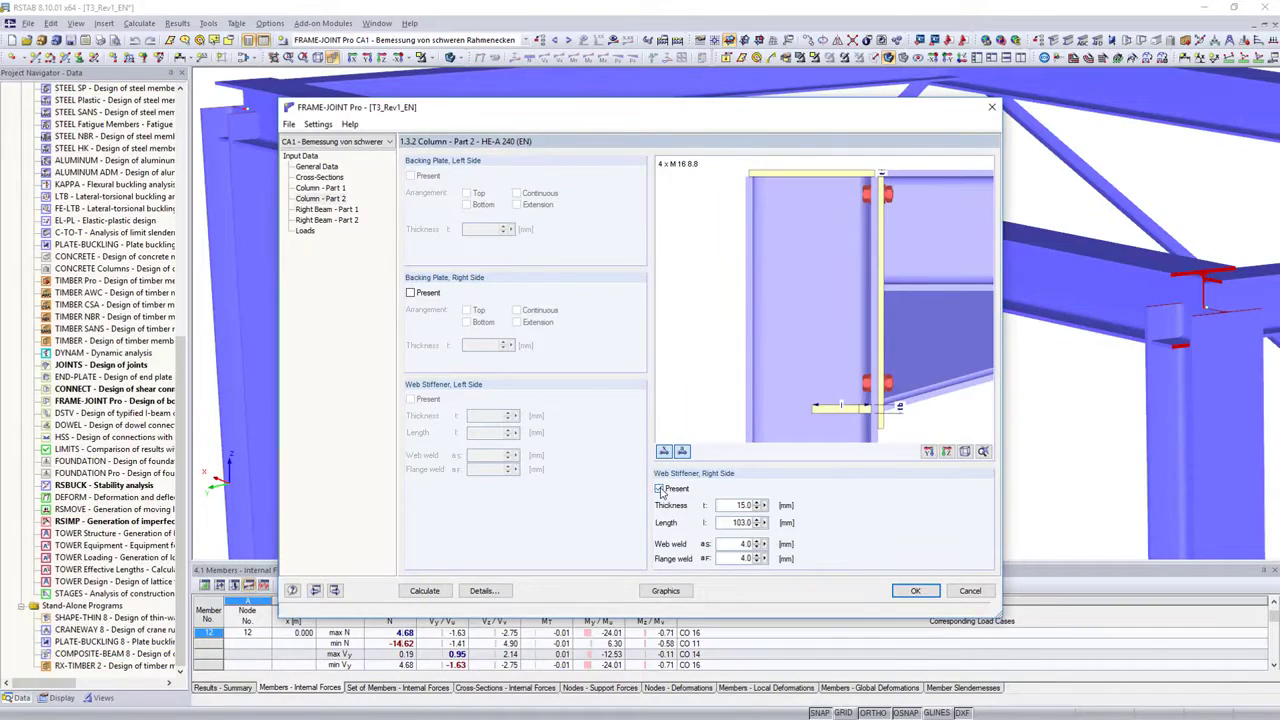
left_click(327, 220)
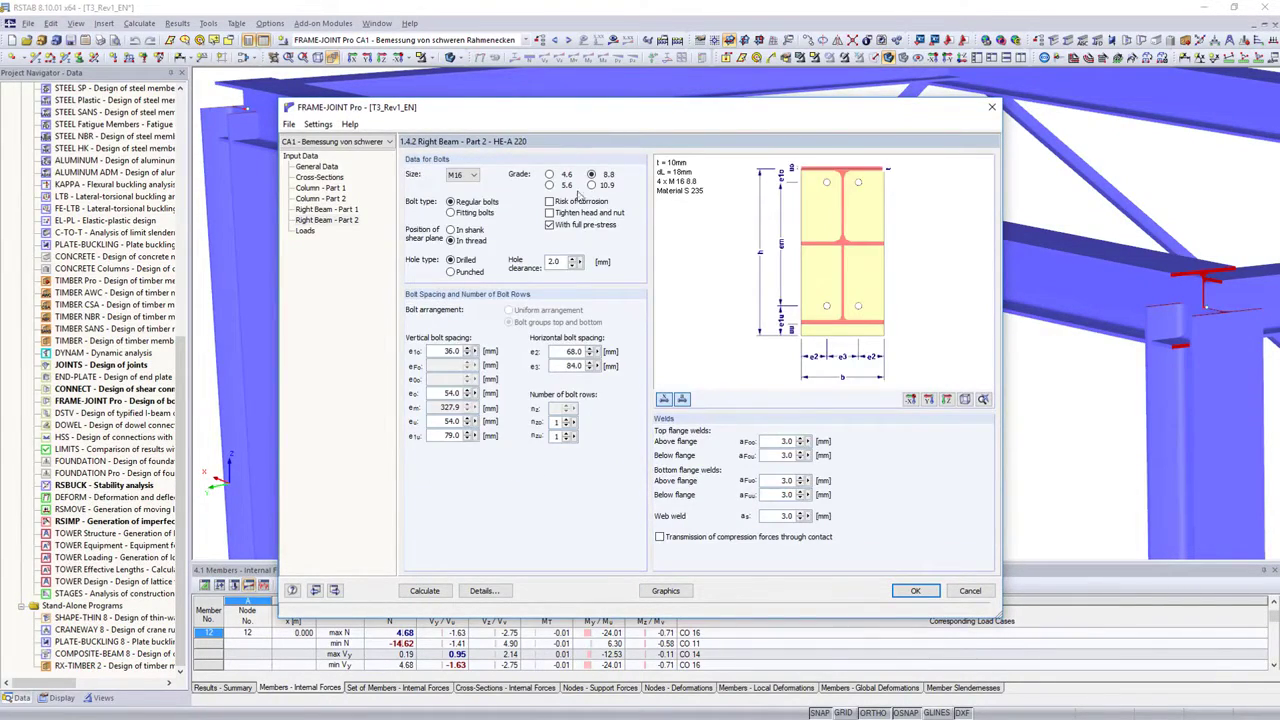
left_click(424, 590)
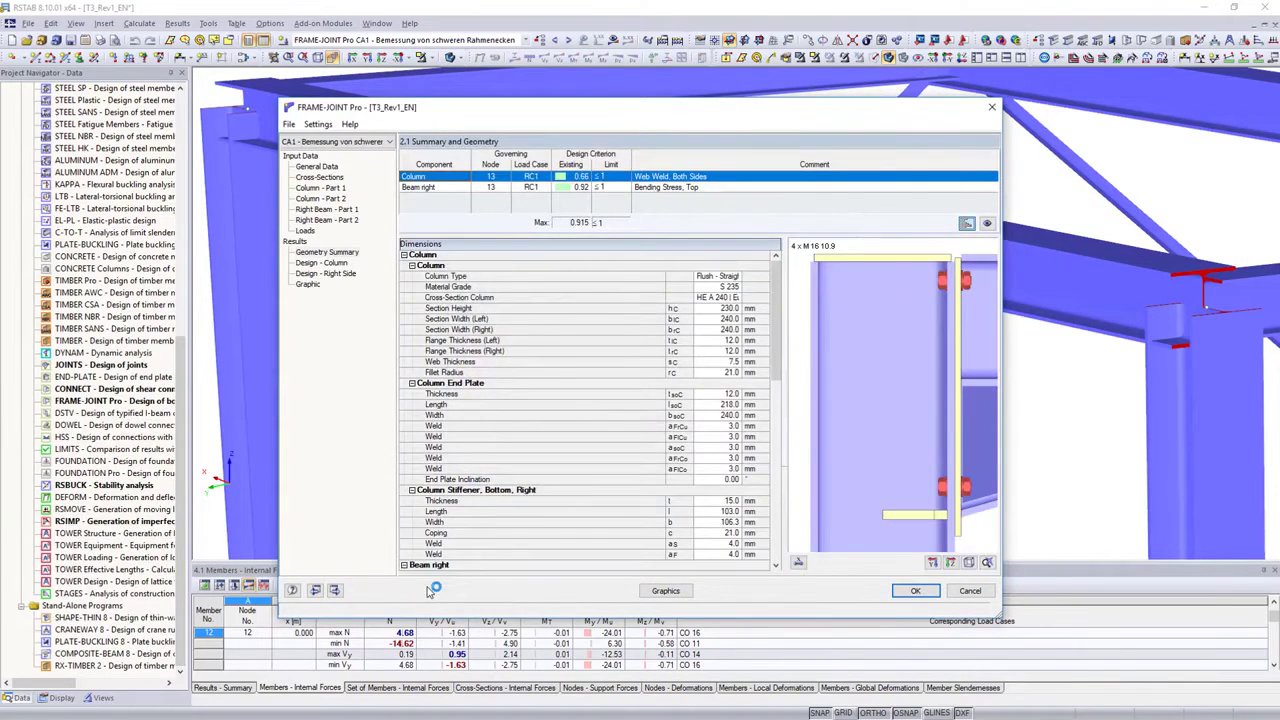
Step: Return to the frame model and rotate it to inspect the designed joint
left_click(915, 590)
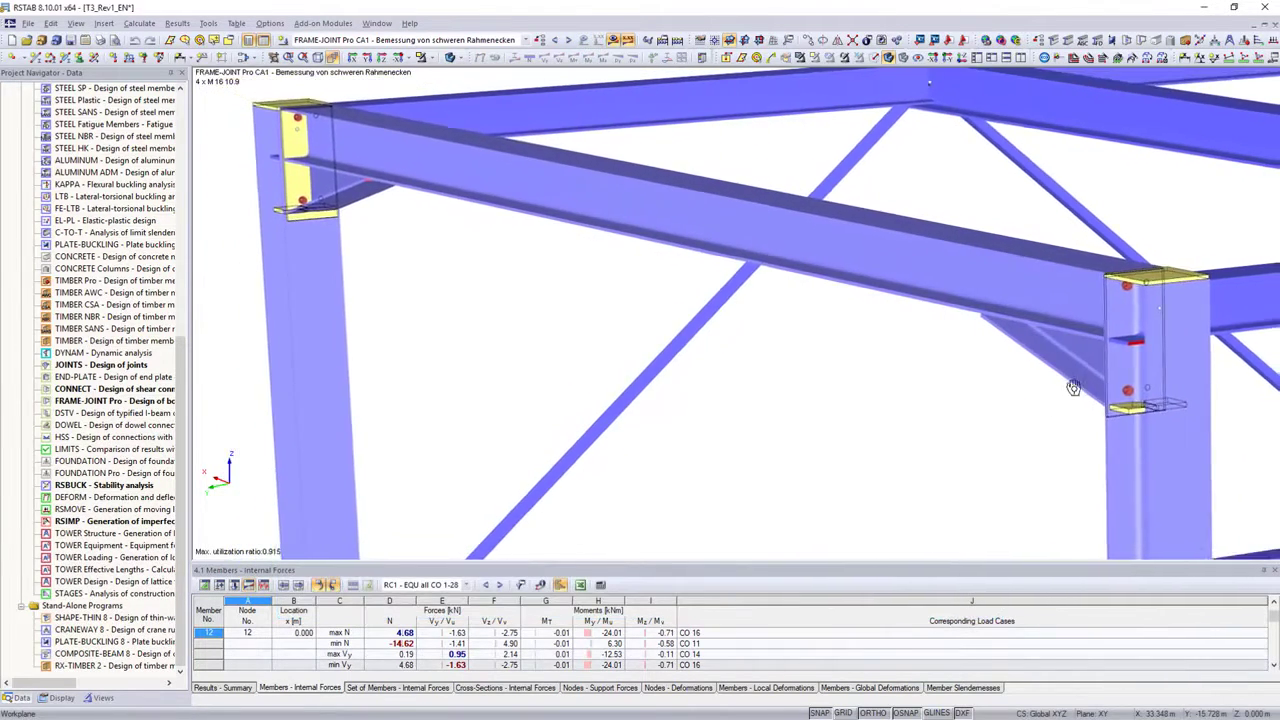
middle_click_drag(1073, 387, 1120, 305, "ctrl")
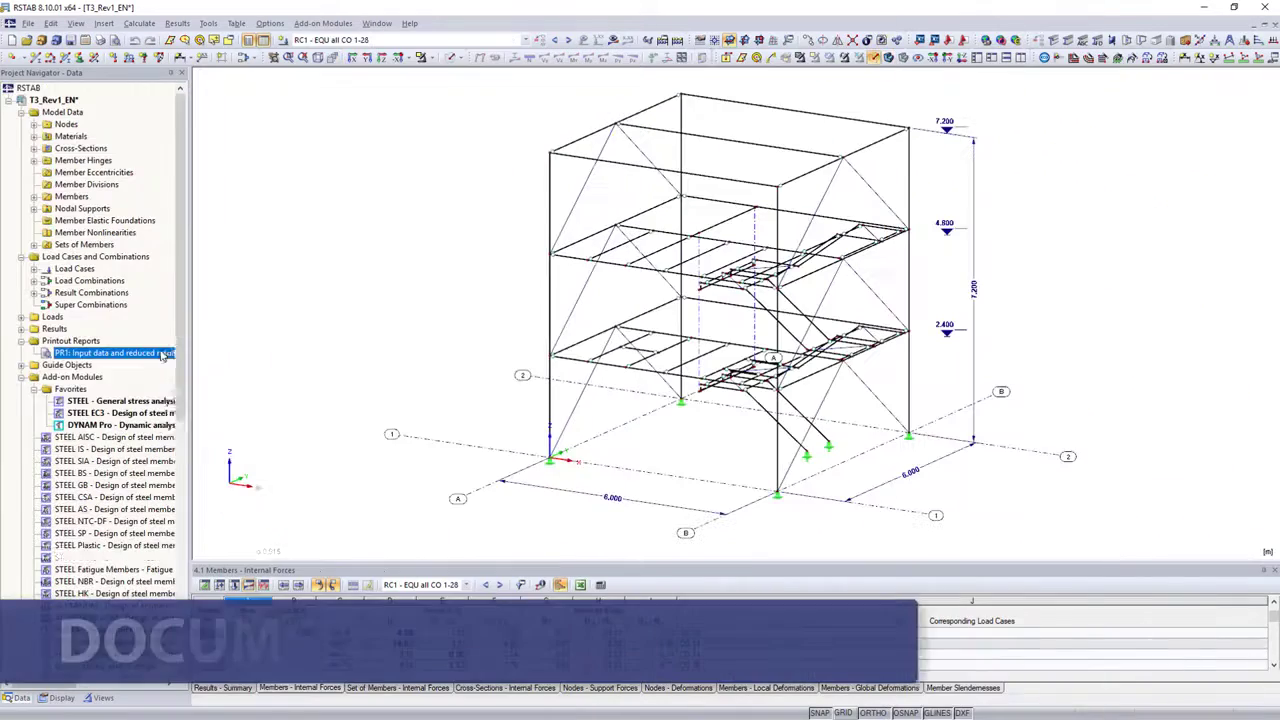
right_click(175, 353)
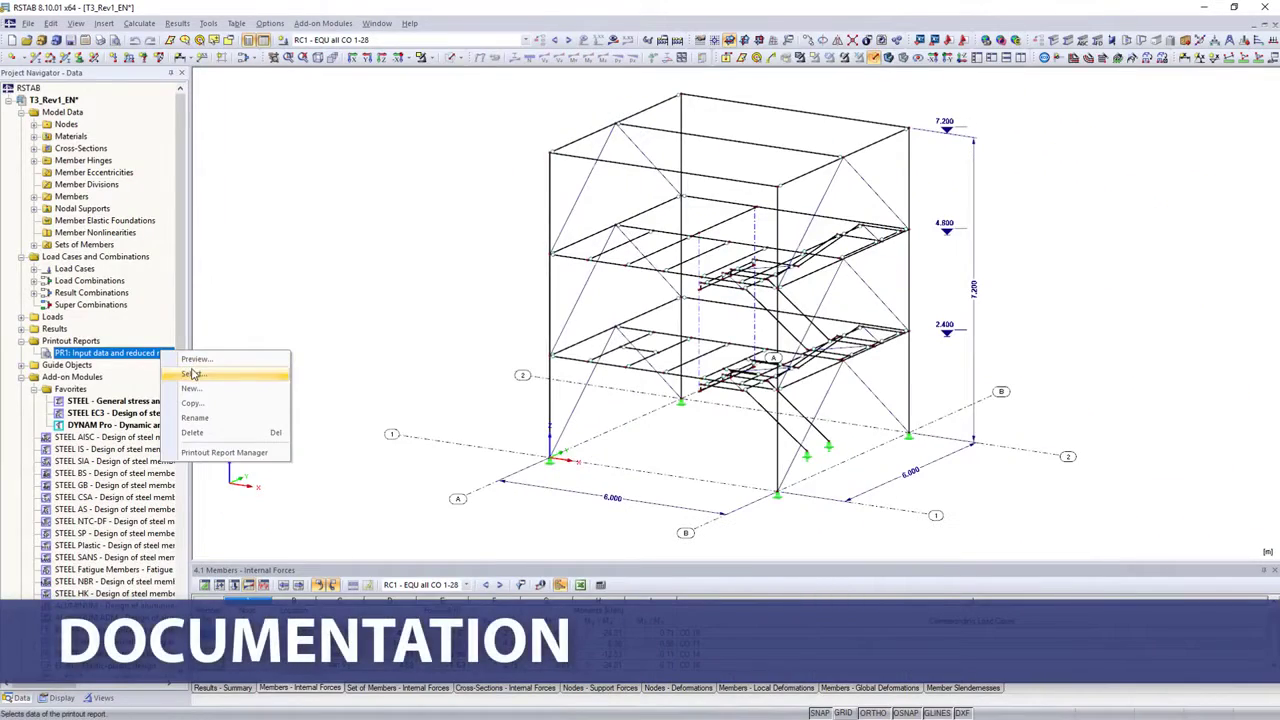
Step: Review the model data and load case tables selected for printout report PR1
left_click(193, 374)
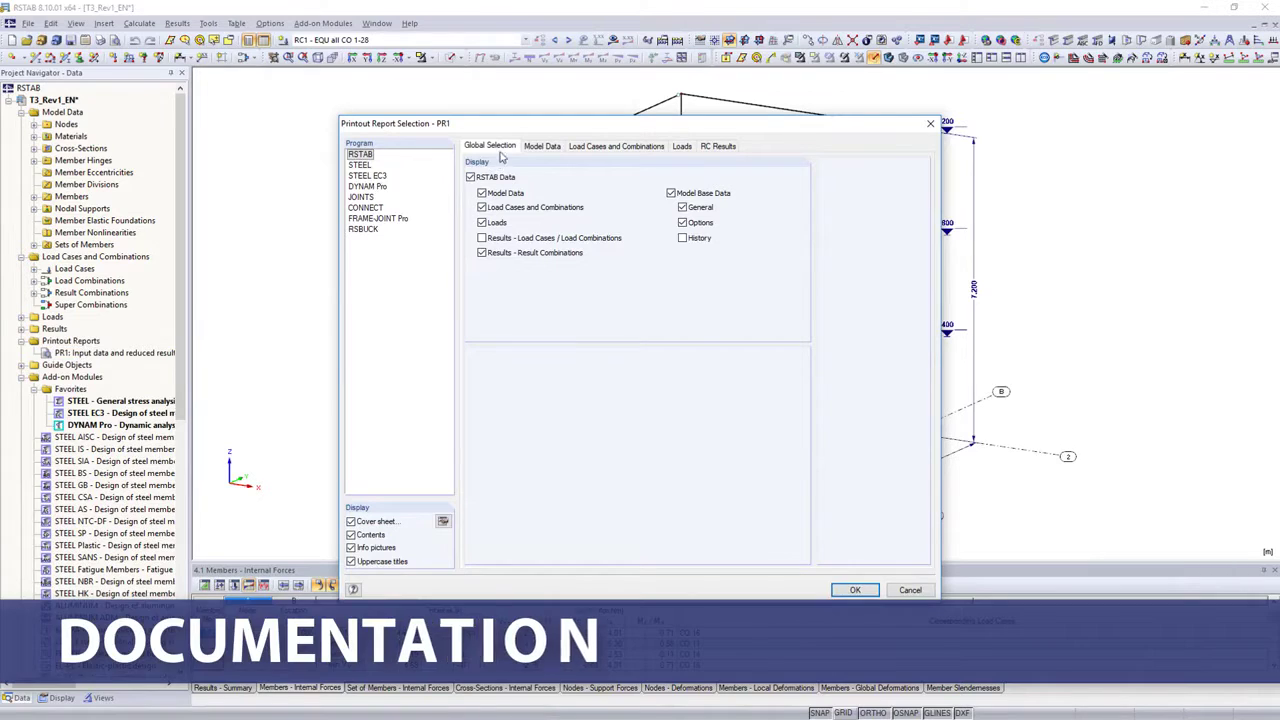
left_click(536, 148)
left_click(576, 150)
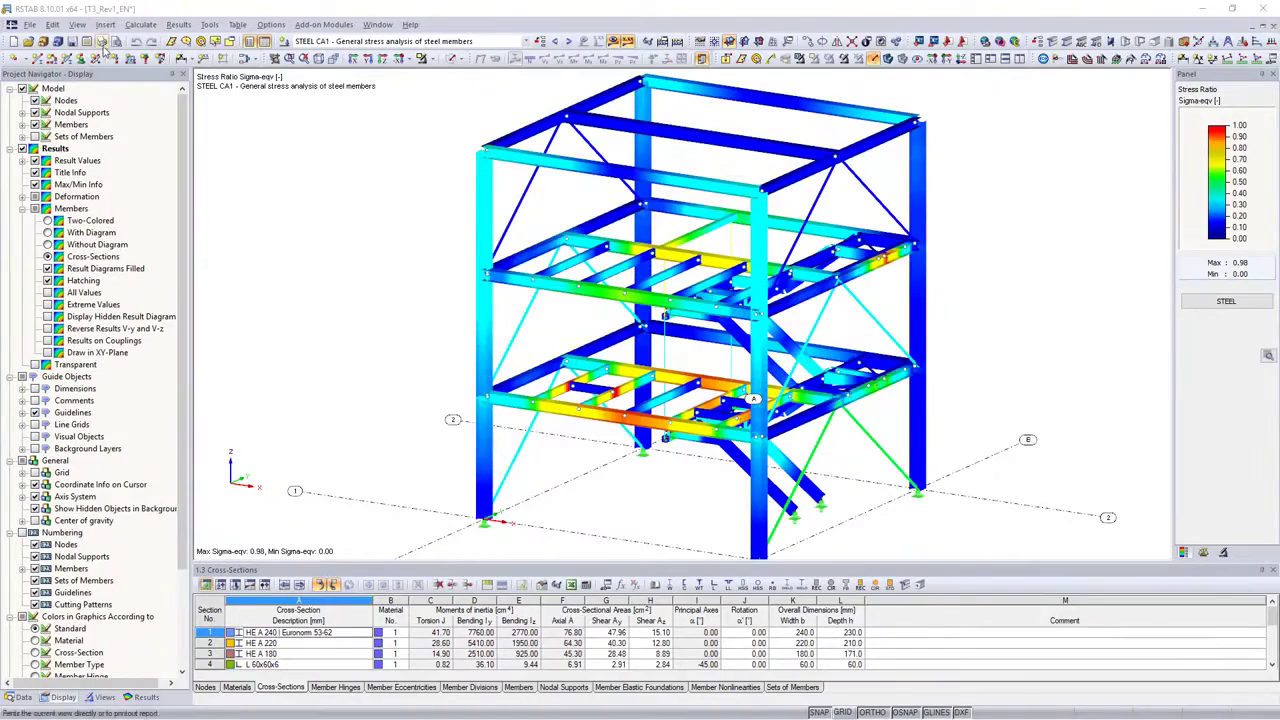
Step: Add the steel stress-ratio graphic to printout report PR1 and open that page for printing
left_click(101, 42)
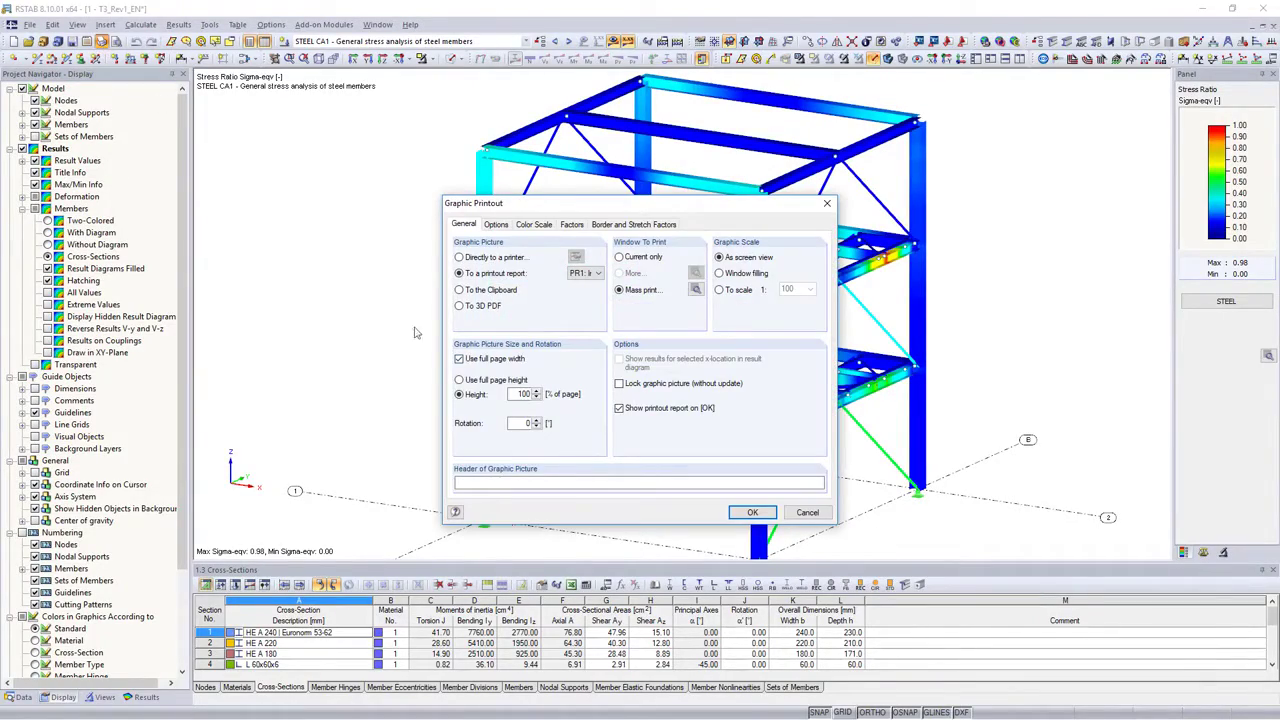
left_click(735, 513)
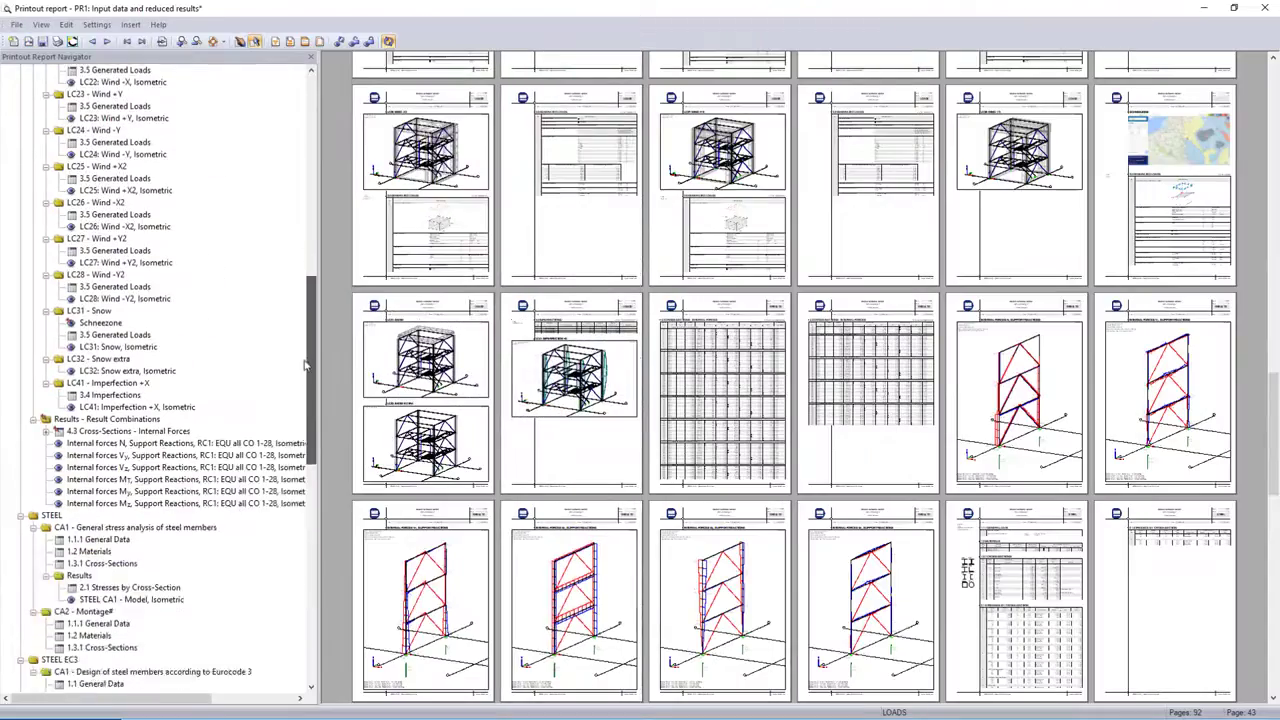
left_click(175, 505)
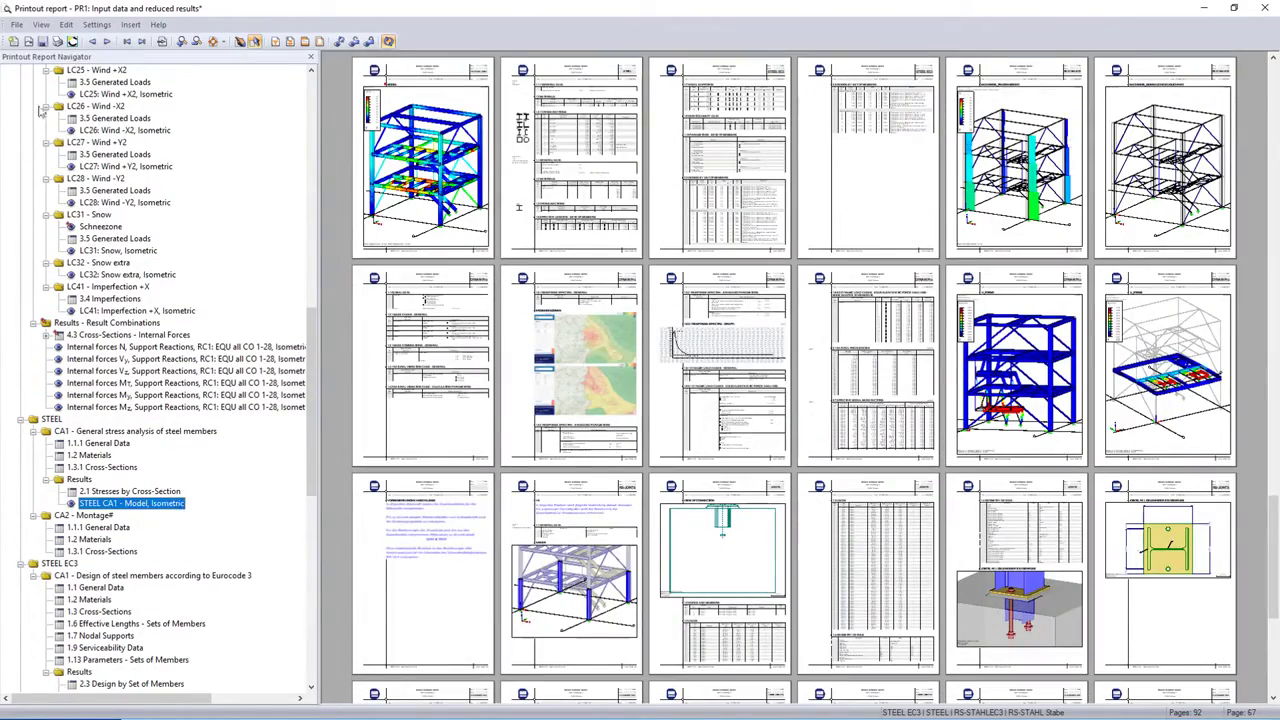
left_click(17, 24)
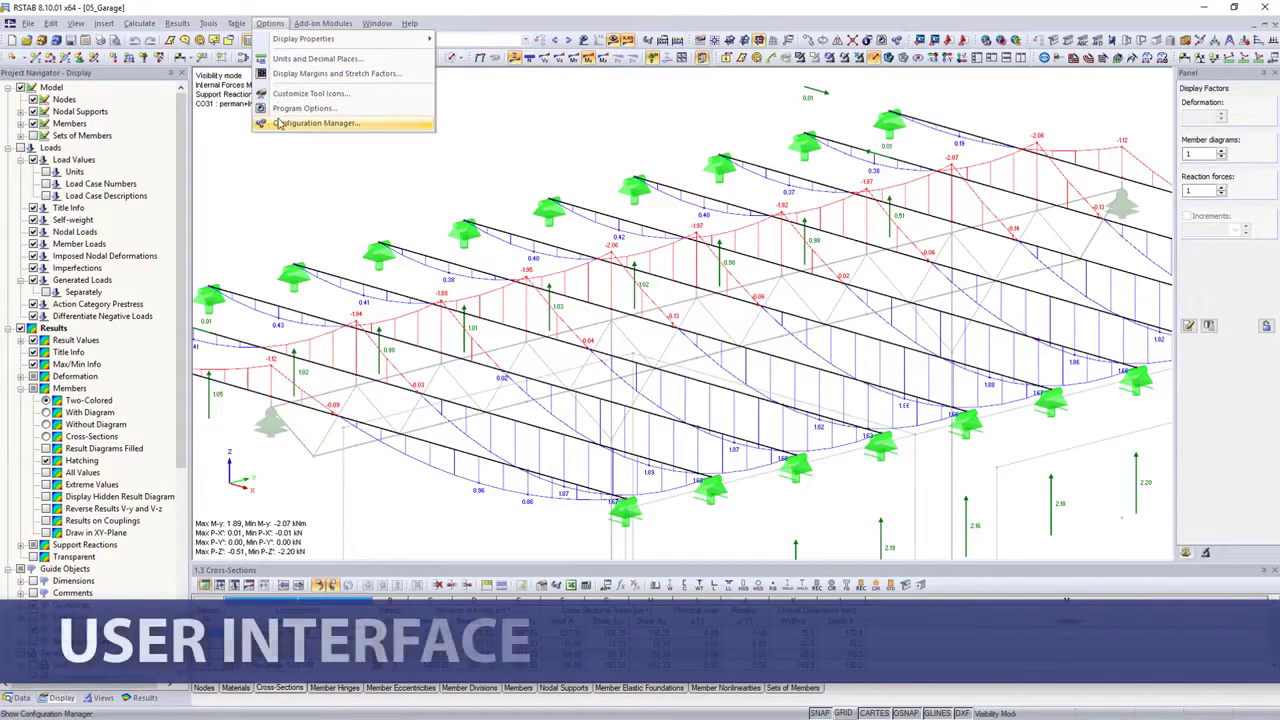
Step: In configuration EN - White - 20171012, make generated load lines green and thicker and adjust load size limits
left_click(372, 126)
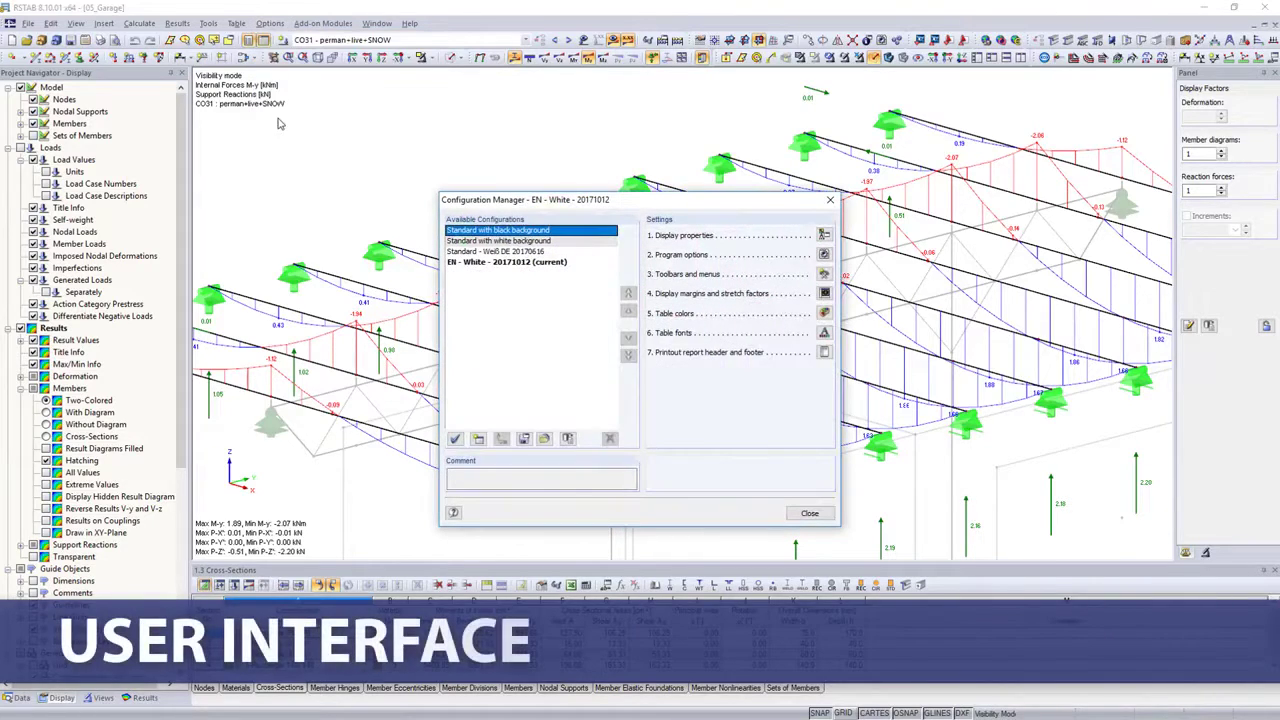
left_click(475, 261)
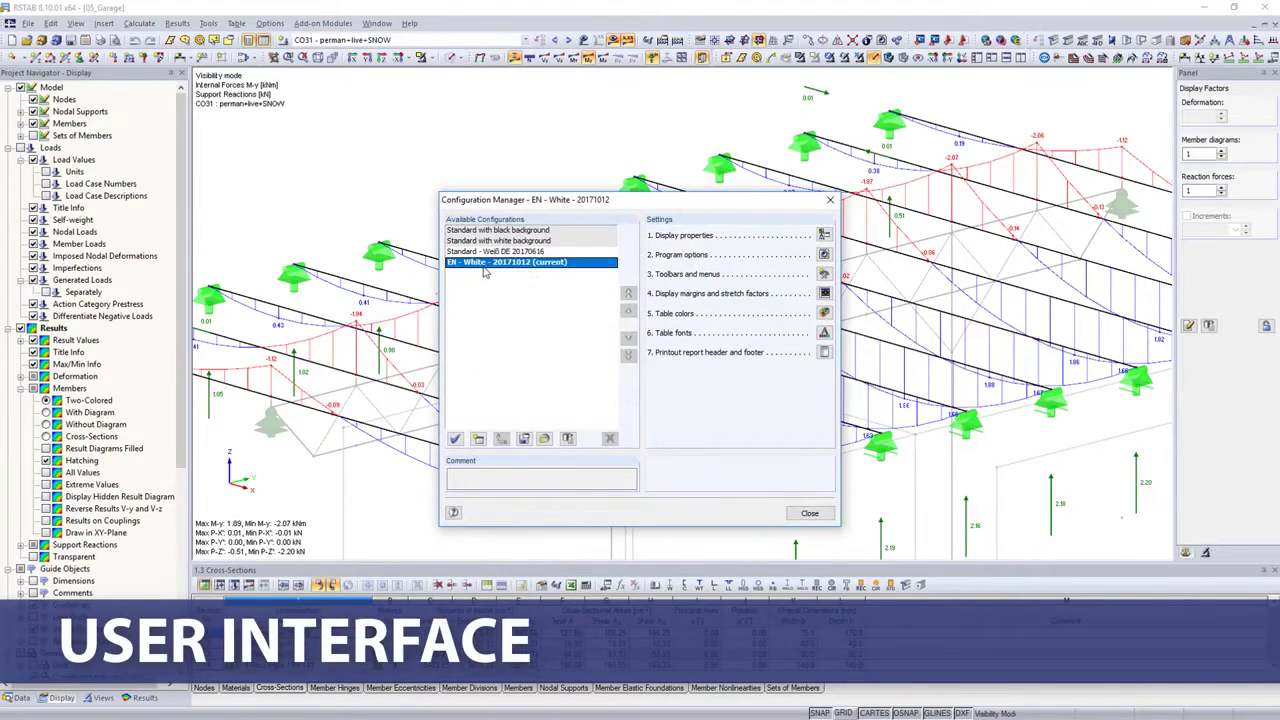
left_click(824, 235)
left_click(753, 209)
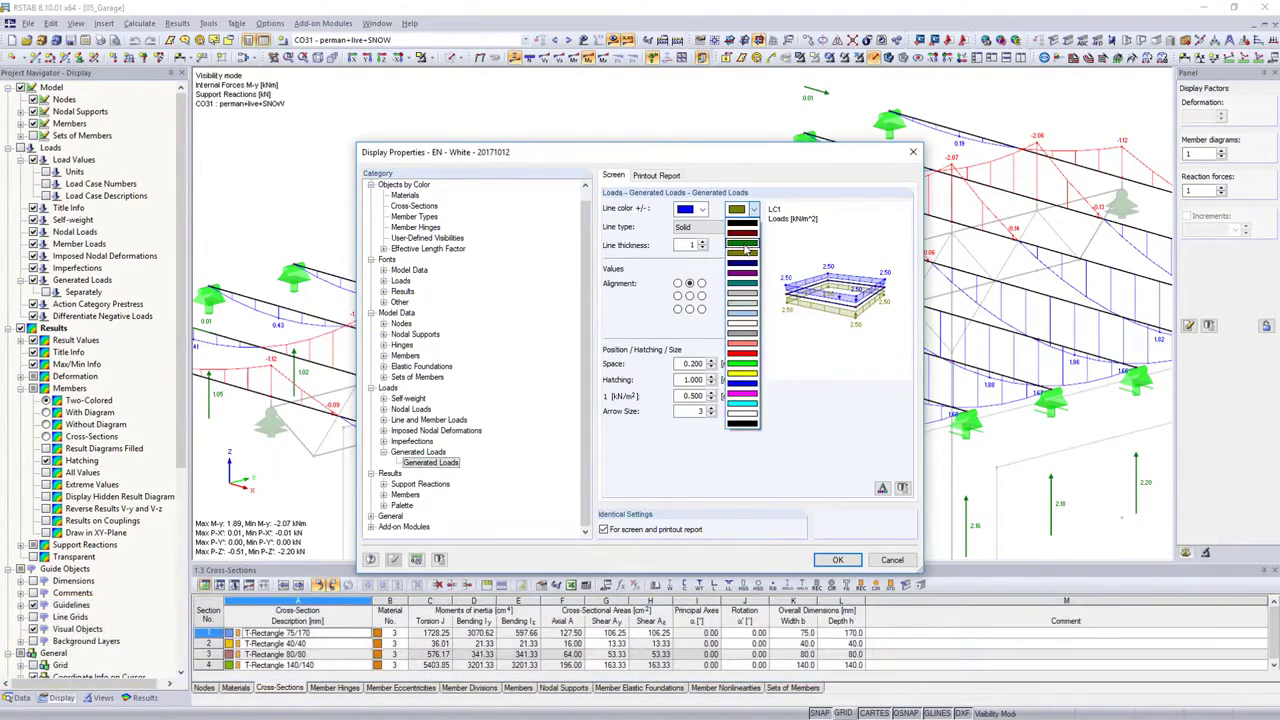
left_click(745, 247)
left_click(702, 243)
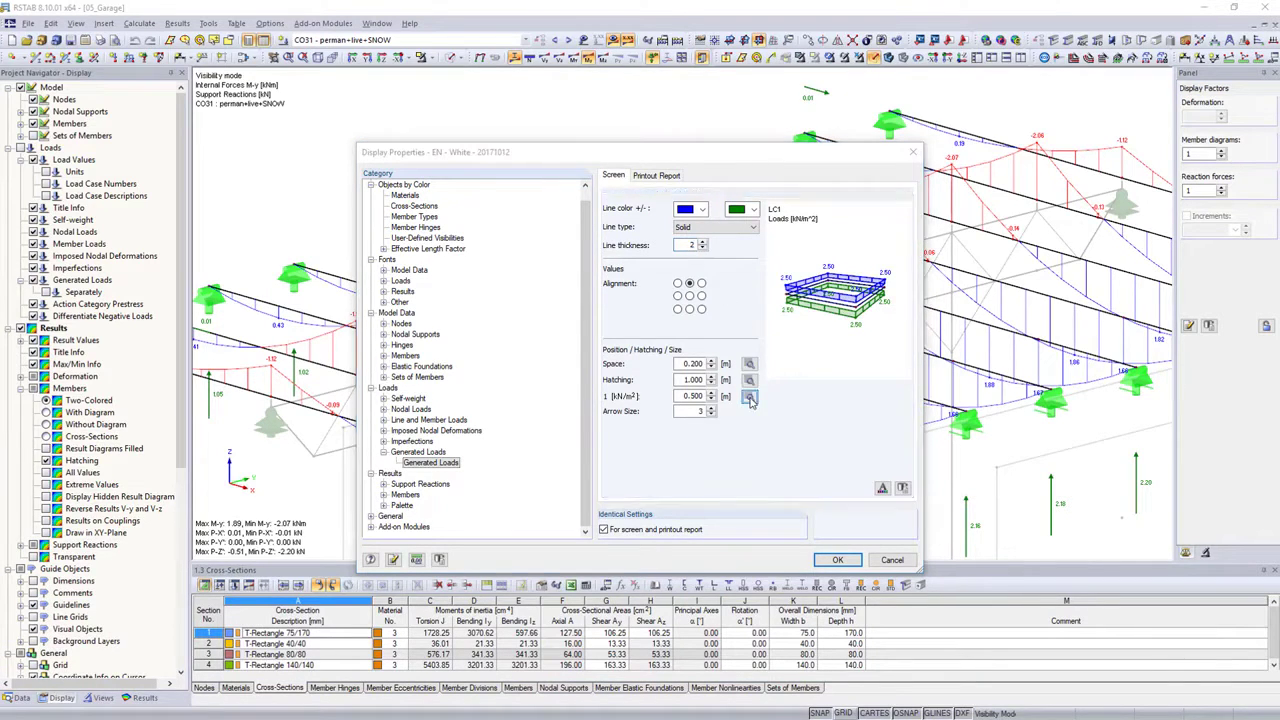
left_click(749, 396)
key("Return")
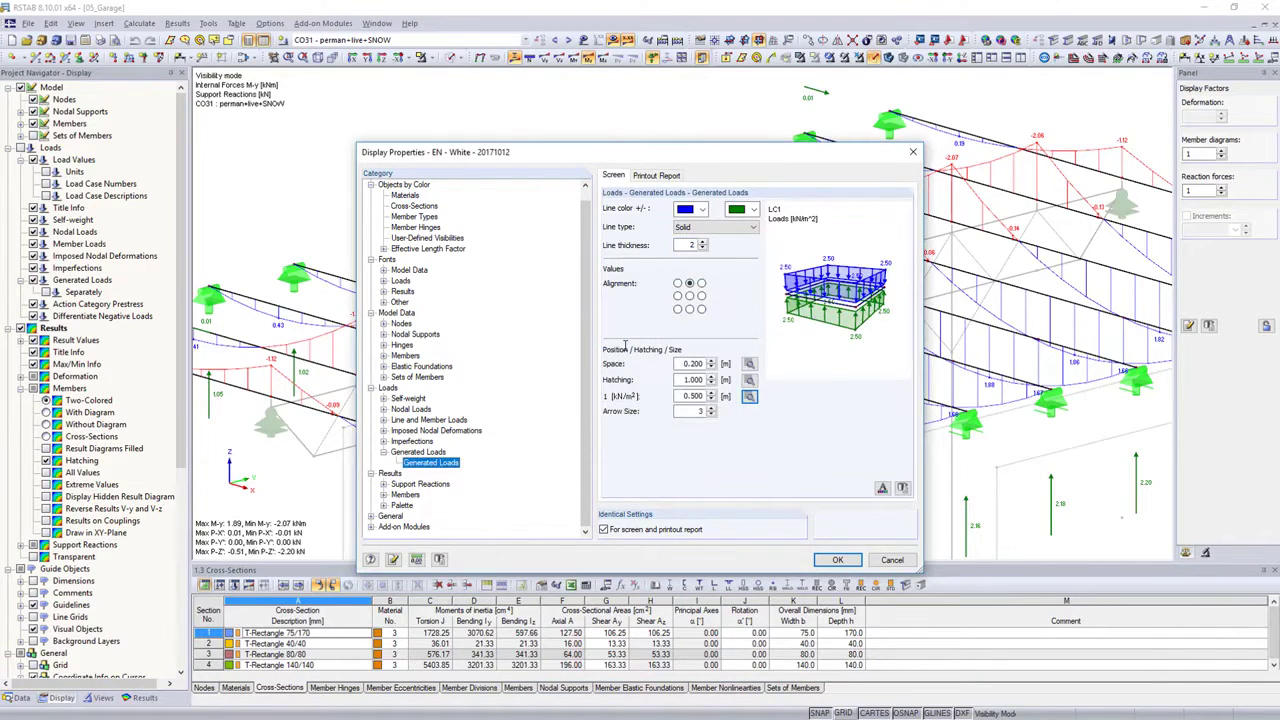
left_click(834, 559)
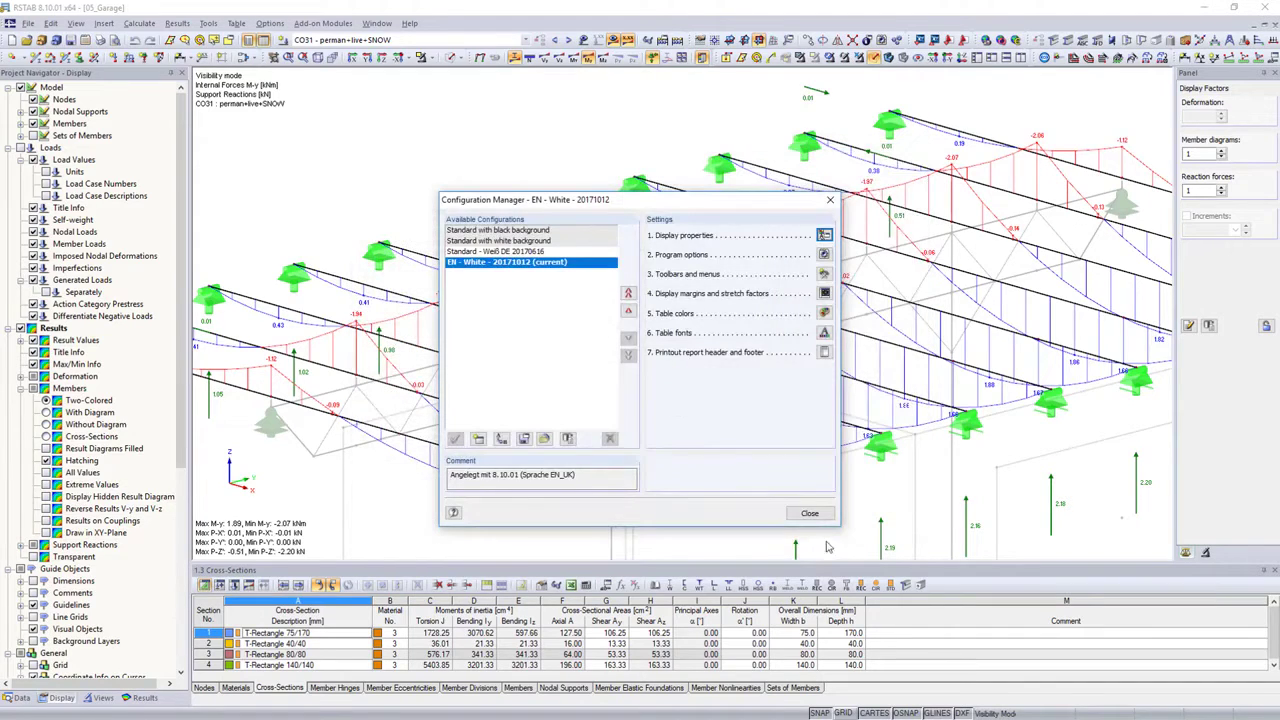
Step: Show the Program Options general settings with the program language list expanded
left_click(824, 254)
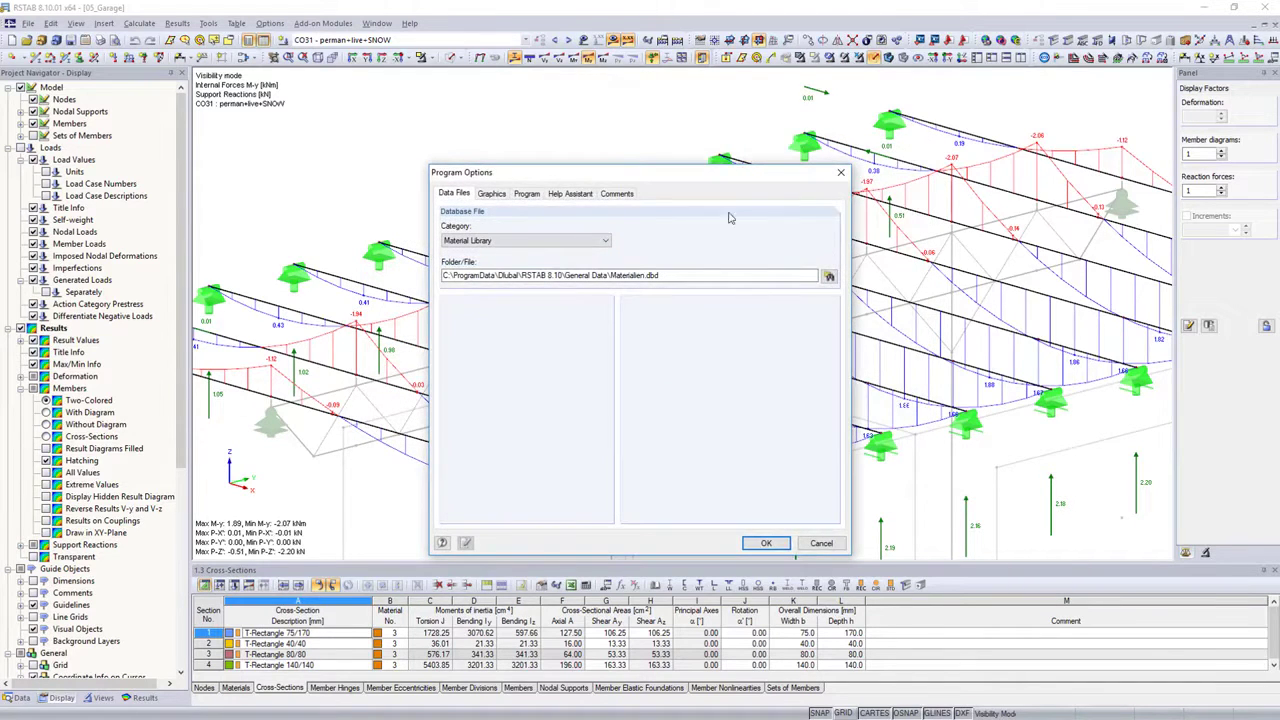
left_click(530, 194)
left_click(537, 227)
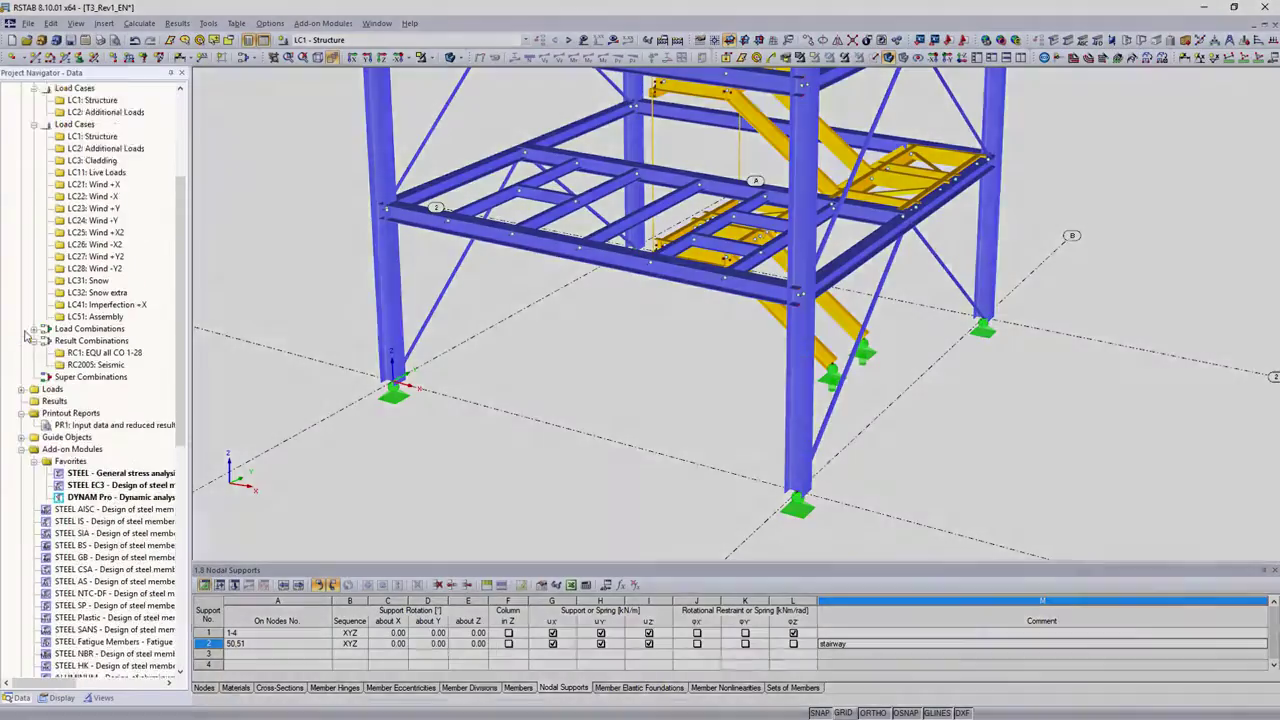
Step: Edit nodal support 1, releasing rotation about Z and giving it a spring of 1
scroll(27, 336, "up", 4)
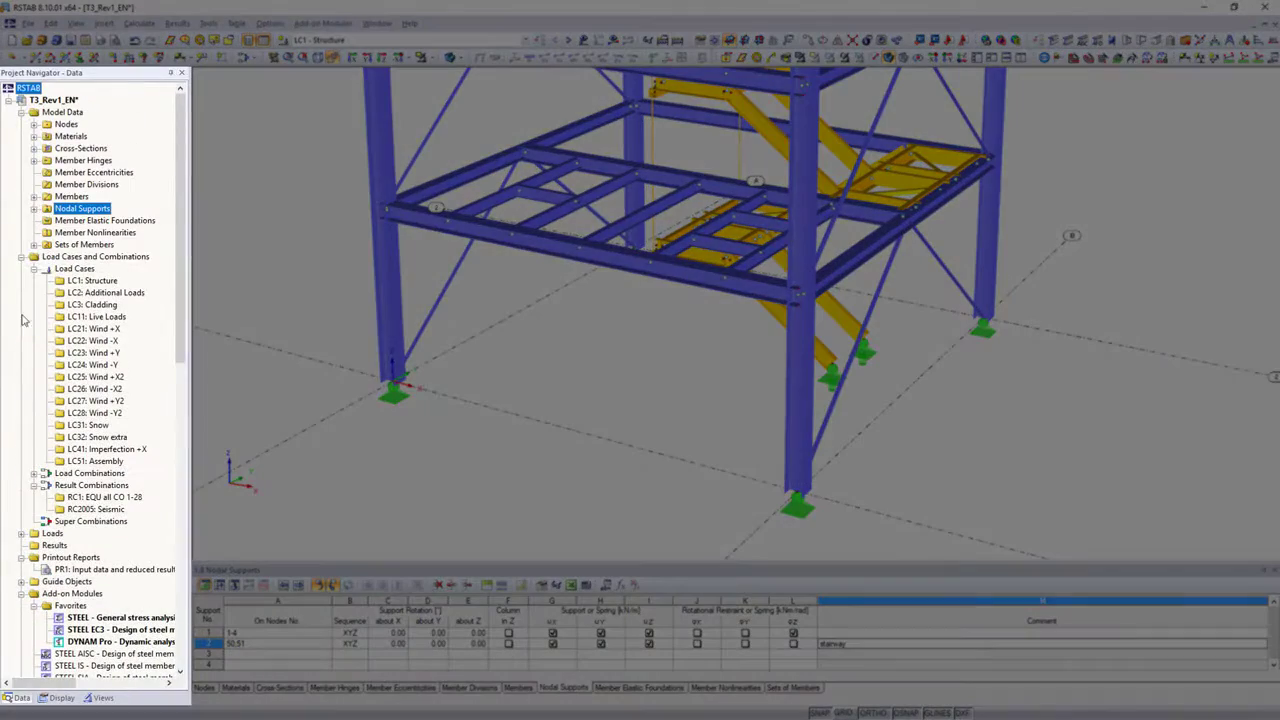
left_click(34, 161)
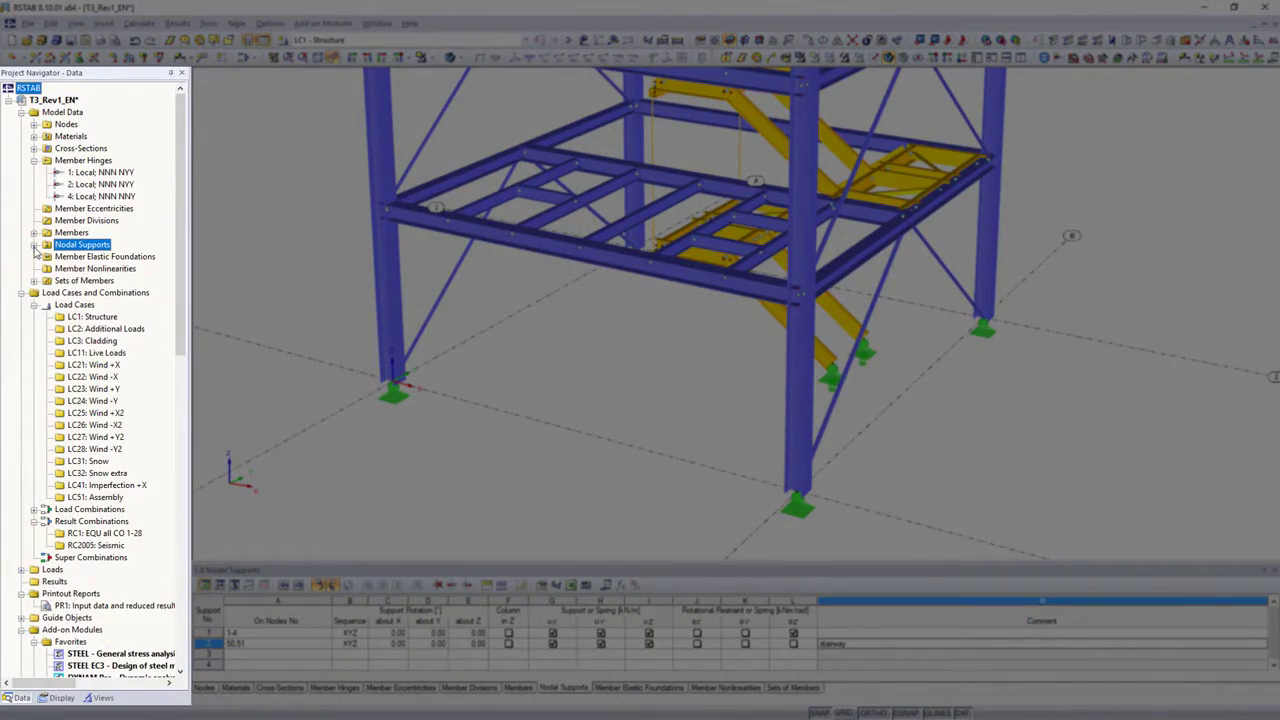
left_click(34, 244)
right_click(90, 257)
left_click(96, 264)
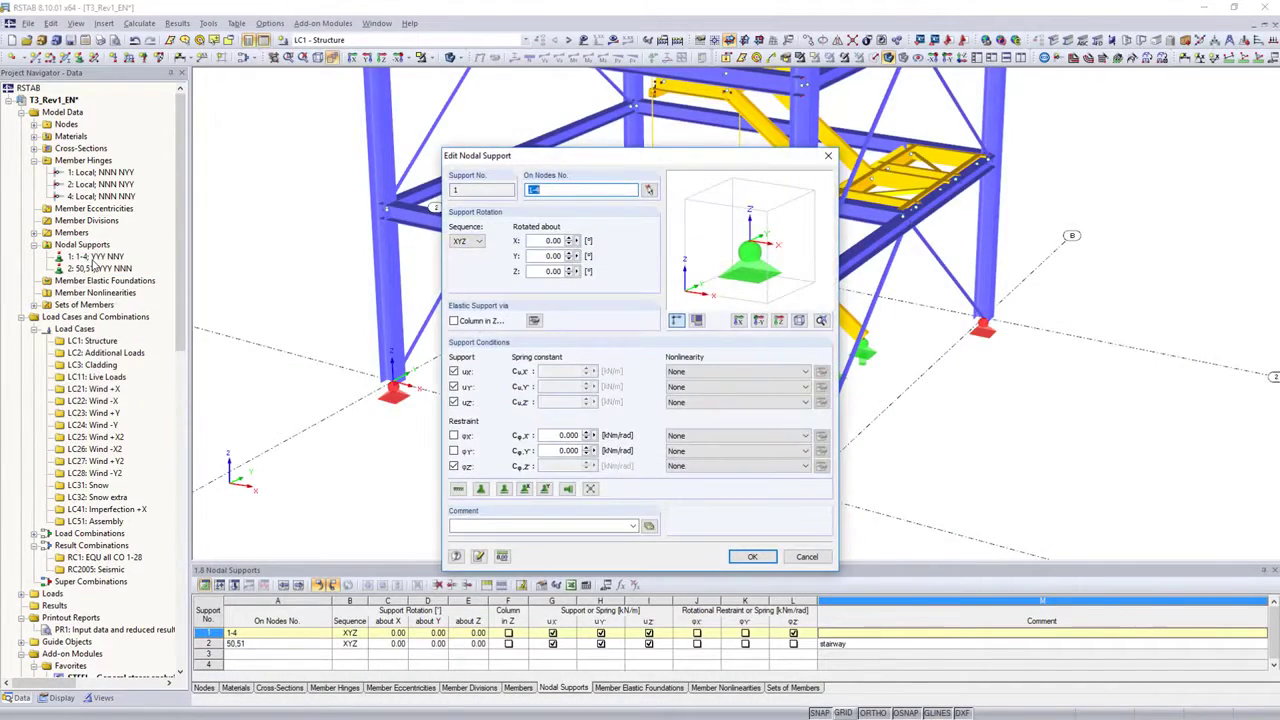
left_click(454, 466)
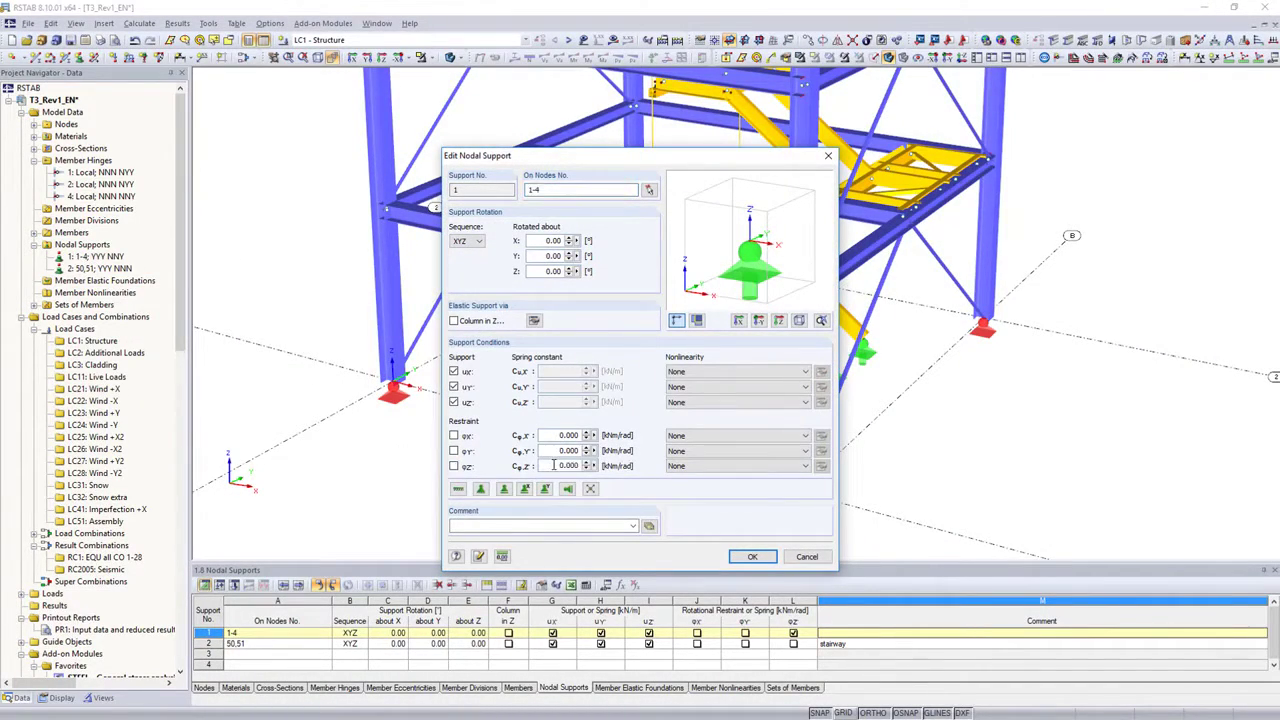
left_click(563, 466)
type("1")
key("Return")
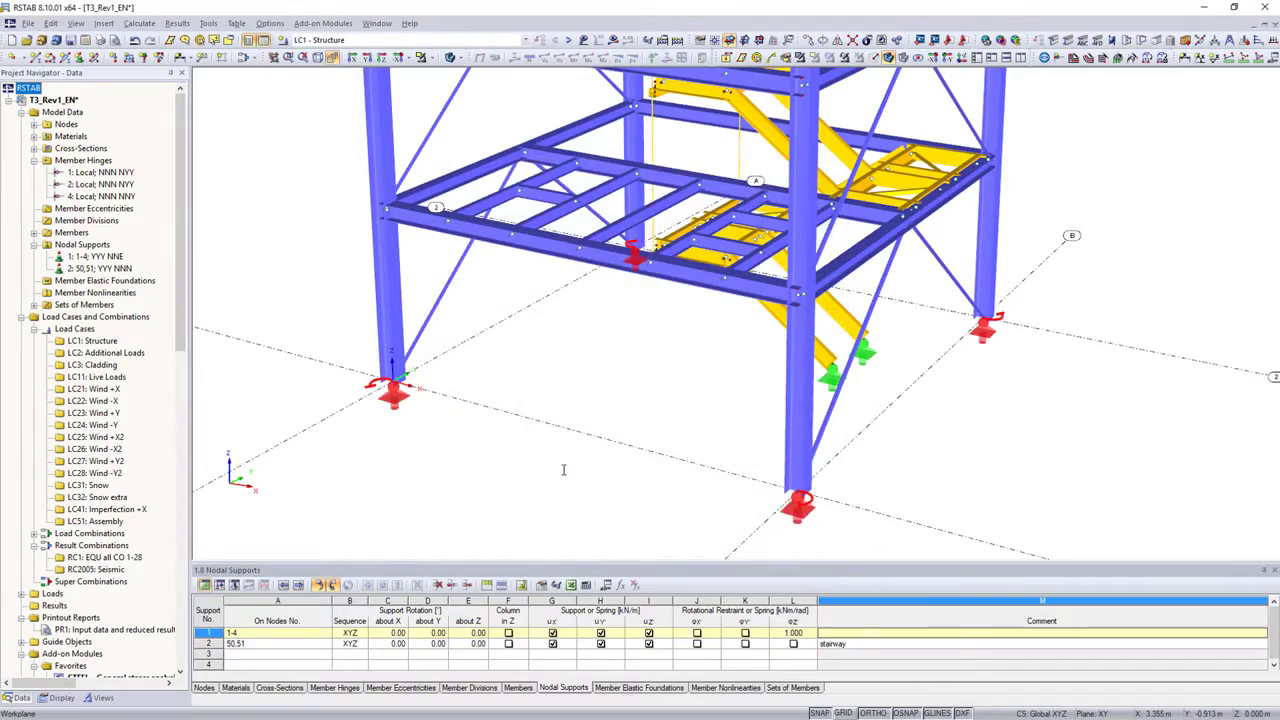
Step: Set support 1's φz table cell to Spring constant
left_click(793, 633)
left_click(811, 633)
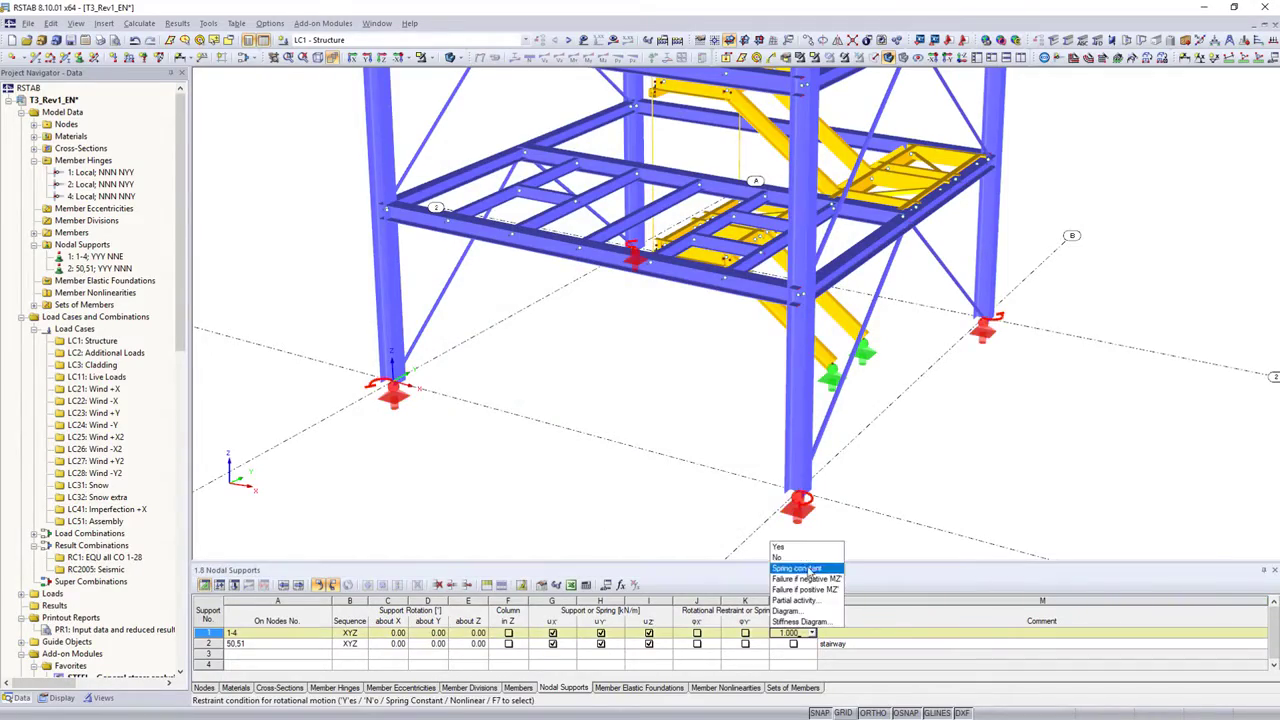
left_click(809, 569)
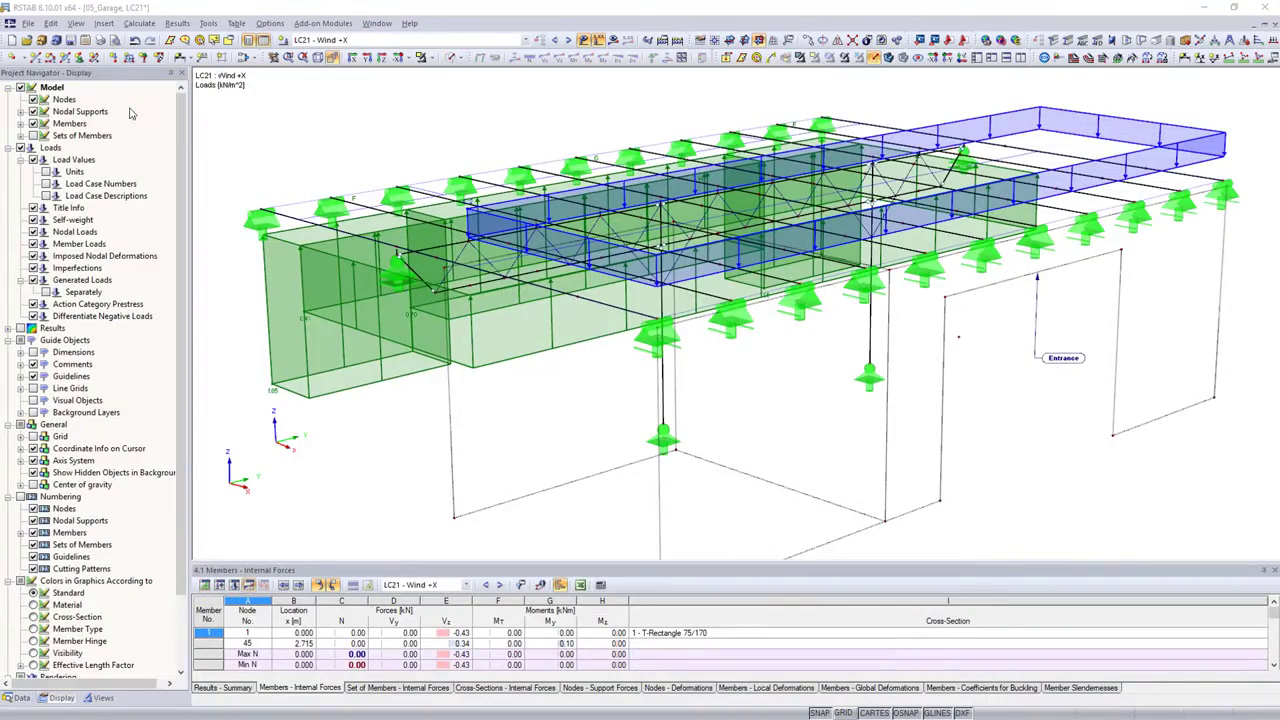
Step: Hide supports, loads and the Entrance comment, render the model solid, and show car and person objects
left_click(33, 111)
left_click(20, 148)
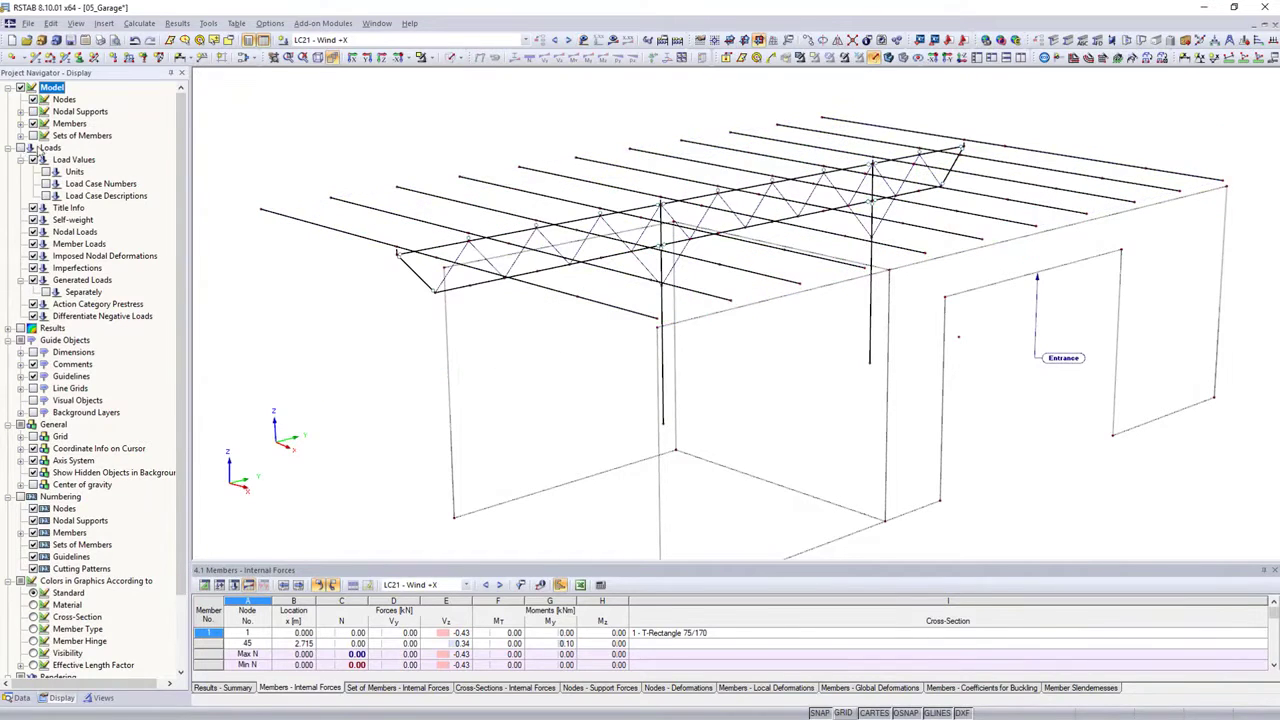
left_click(887, 57)
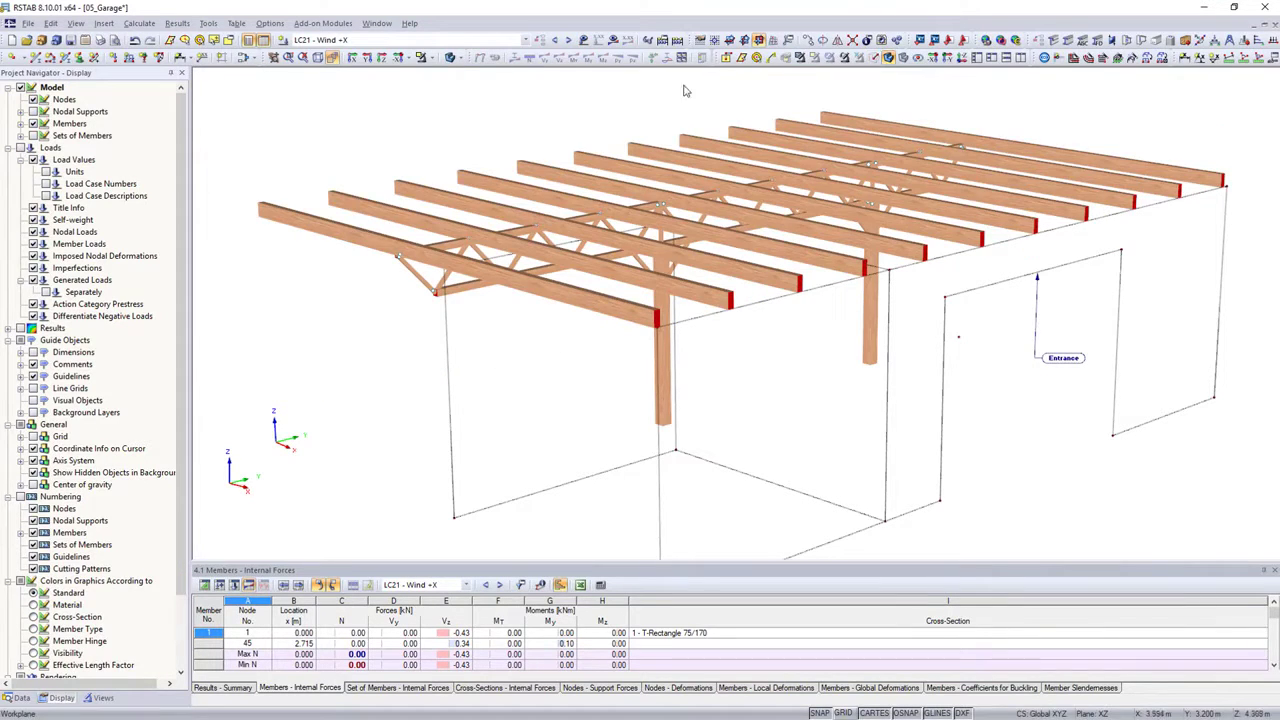
left_click(33, 364)
left_click(33, 400)
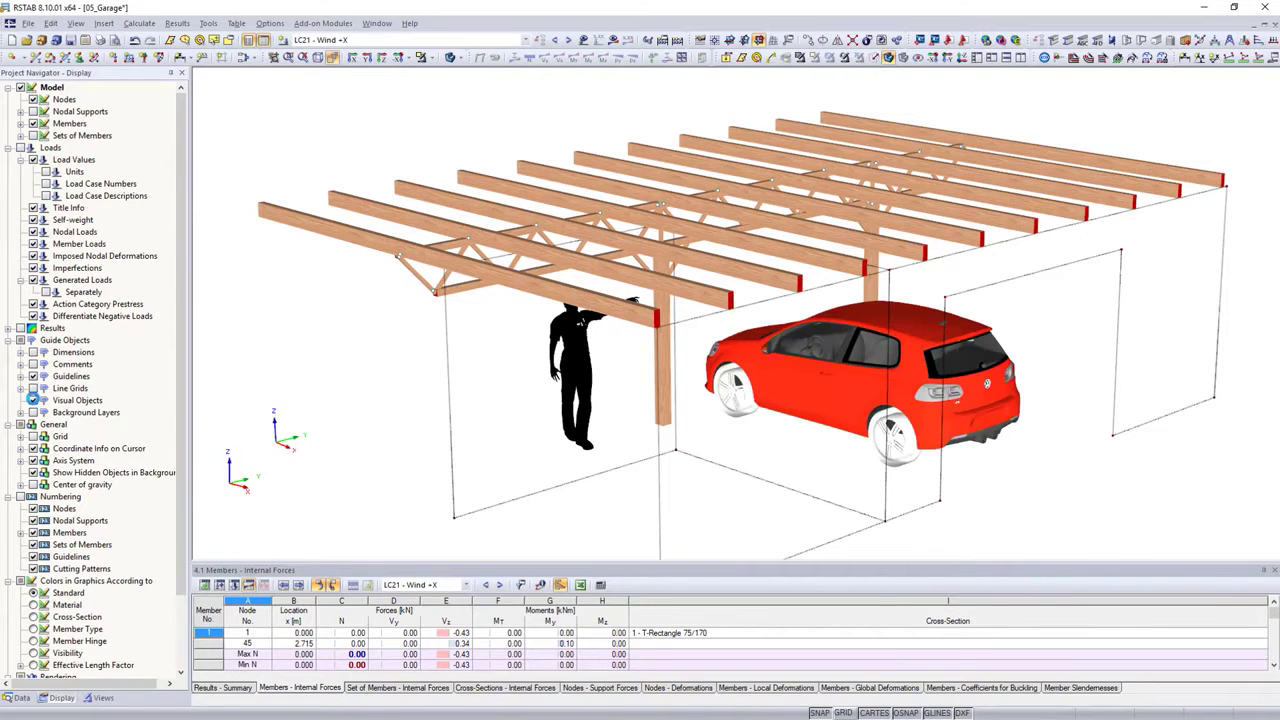
Step: Show deformations as coloured cross-sections at a reduced scale with the undeformed model hidden
left_click(8, 329)
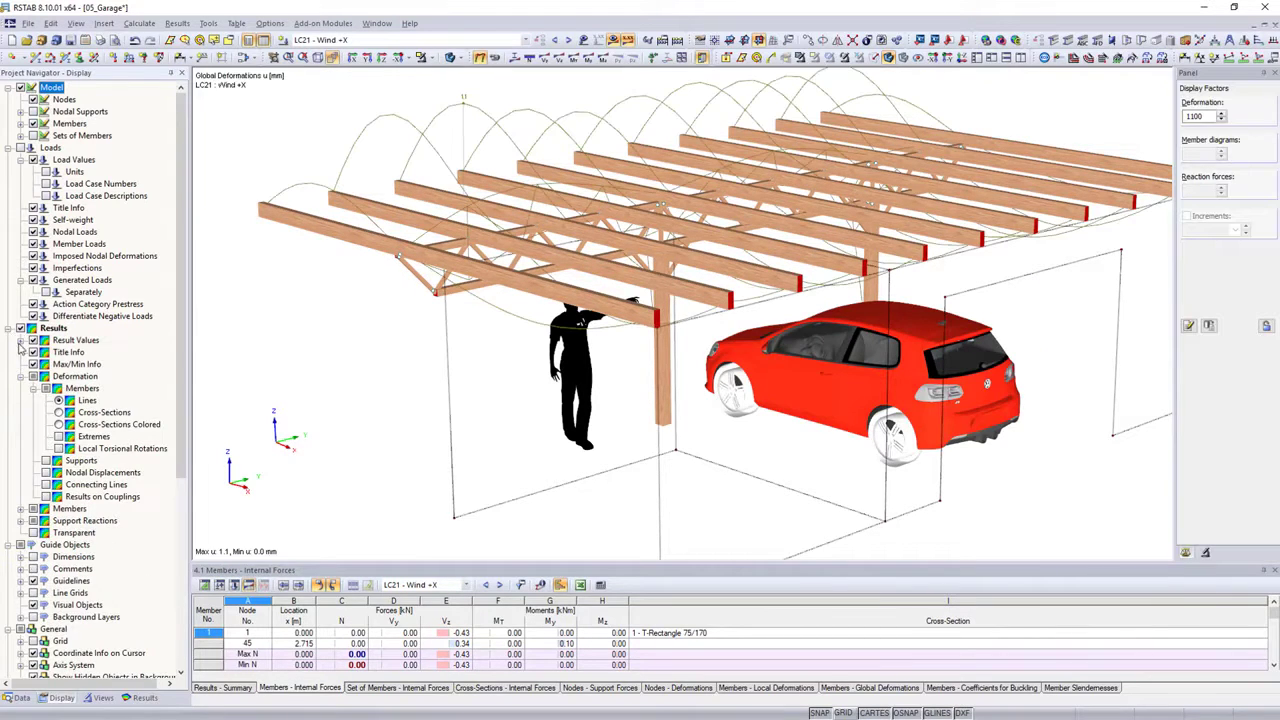
left_click(58, 424)
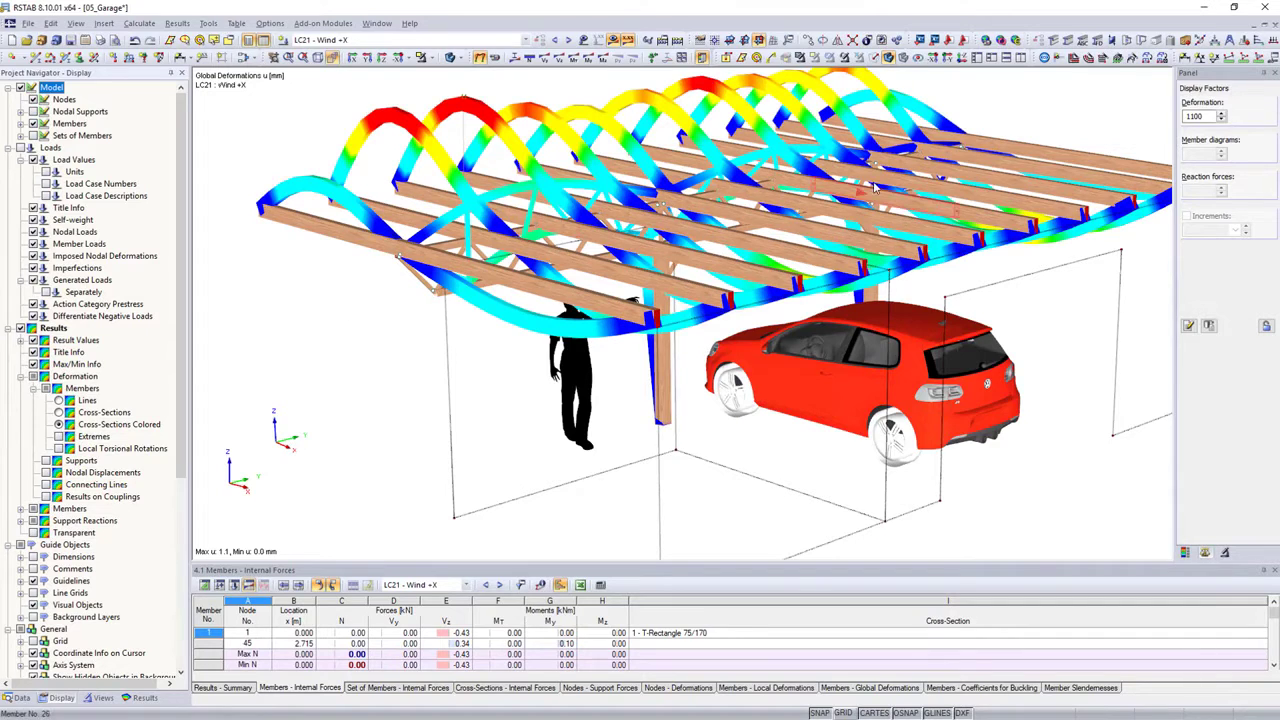
left_click(1221, 120)
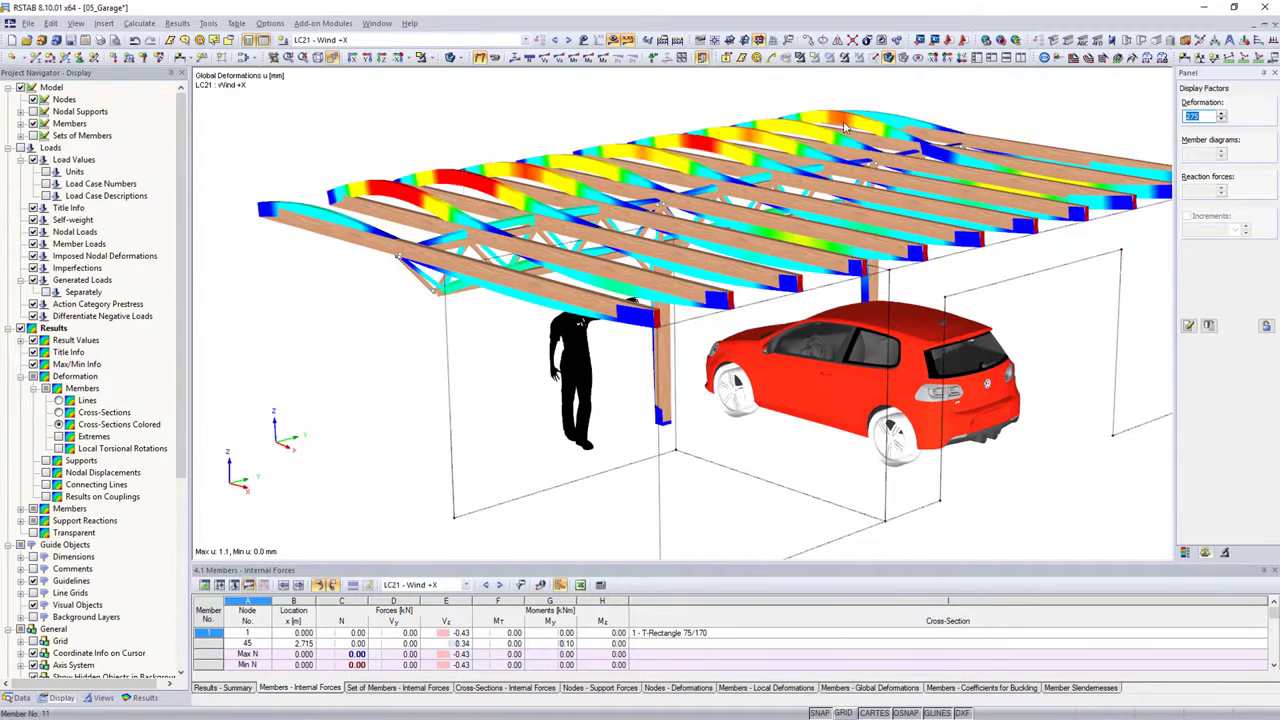
left_click(20, 89)
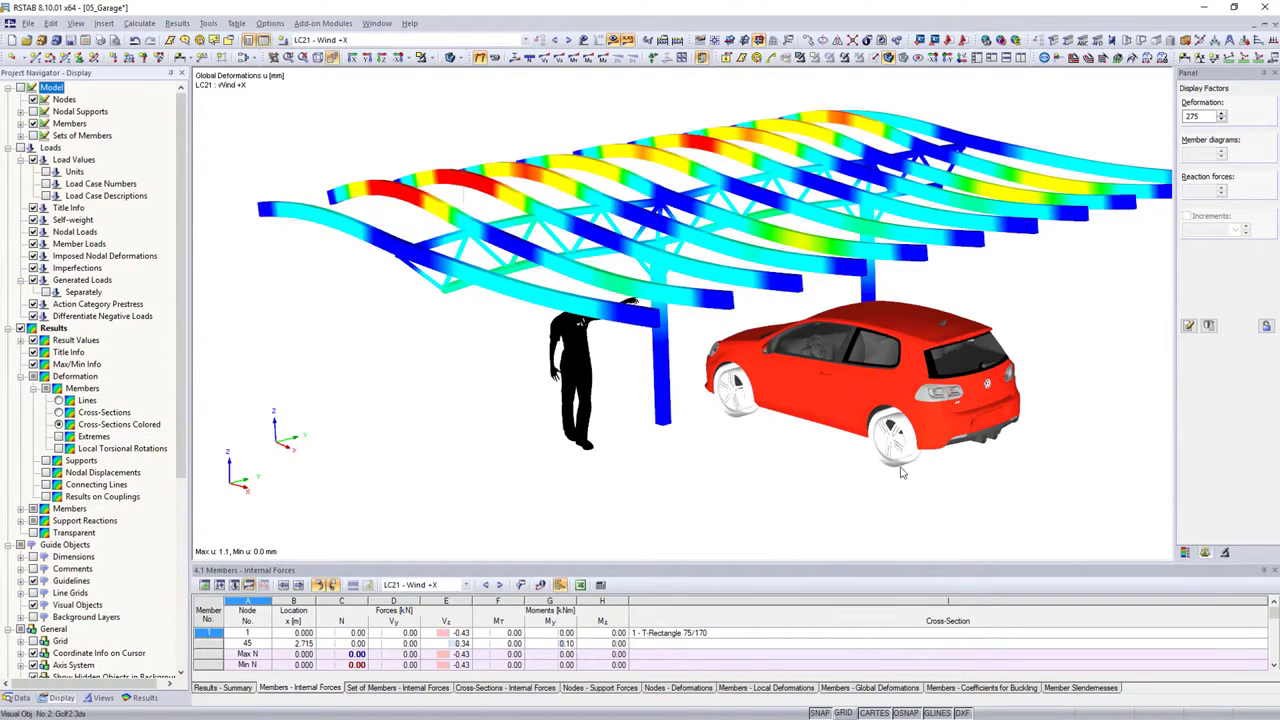
middle_click_drag(1145, 340, 880, 350, "ctrl")
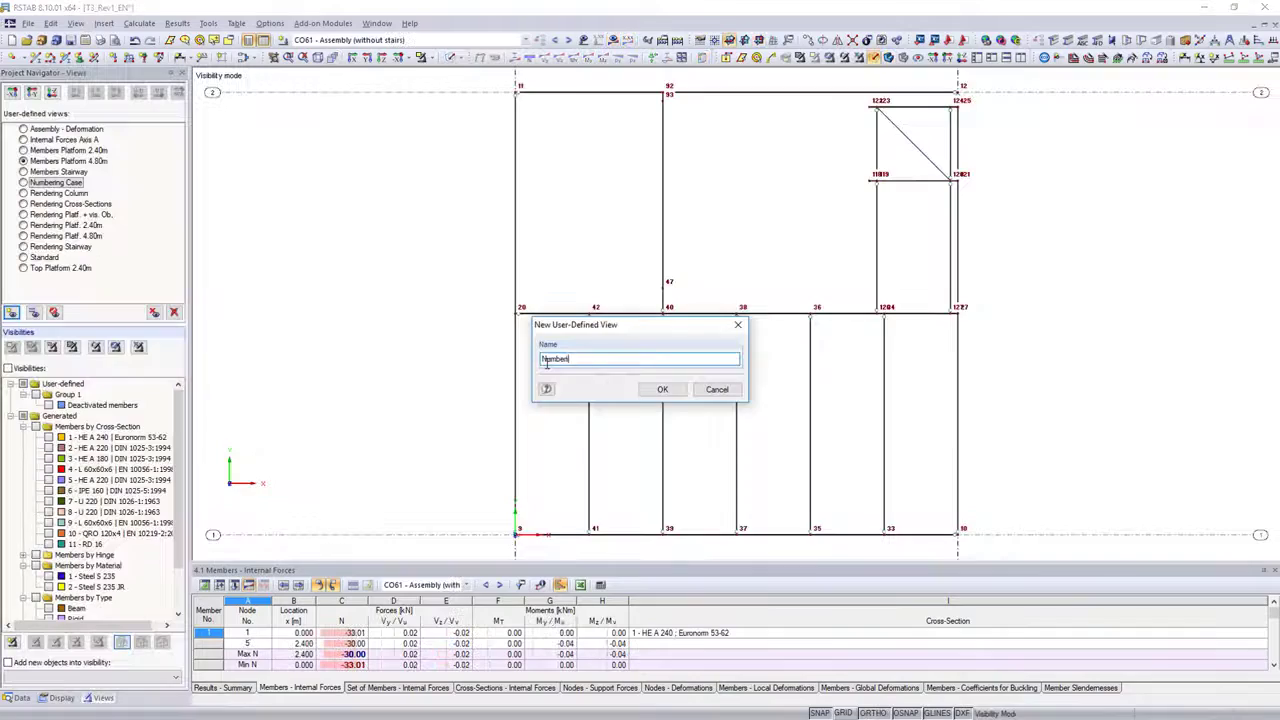
Step: Save the new user-defined view, then switch to Numbering Case and Rendering Cross-Sections views
key("Return")
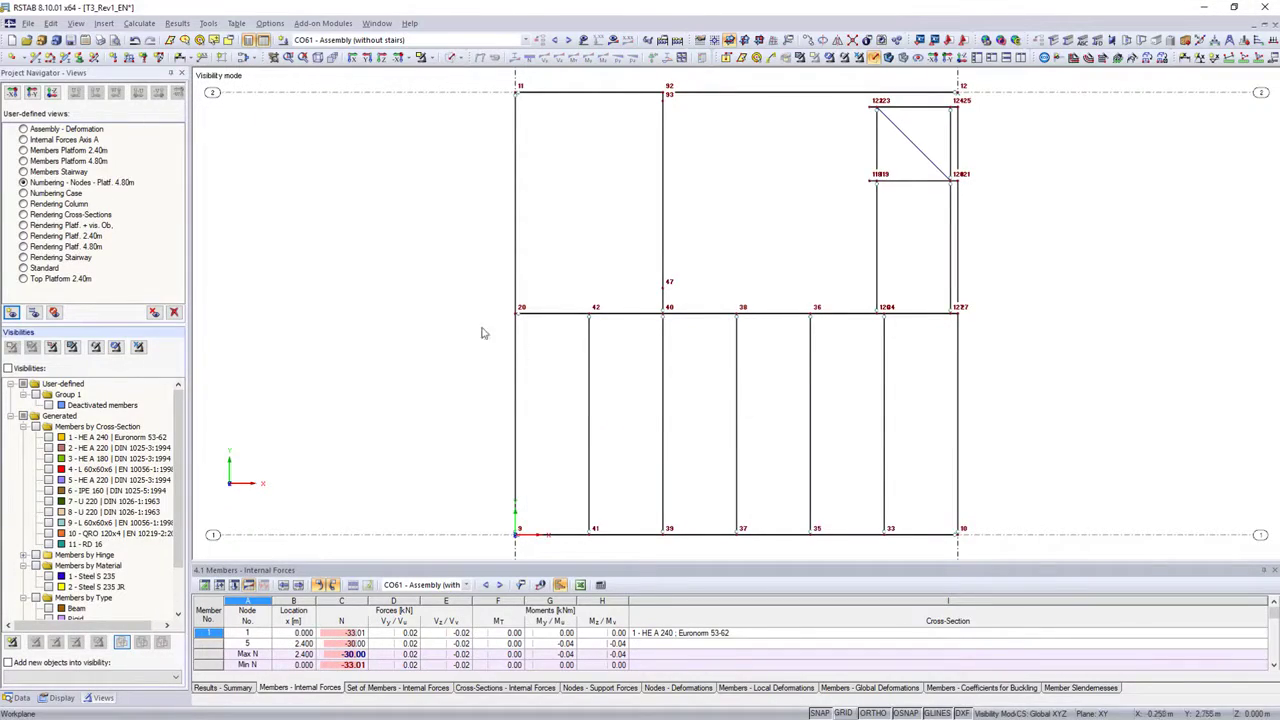
left_click(21, 193)
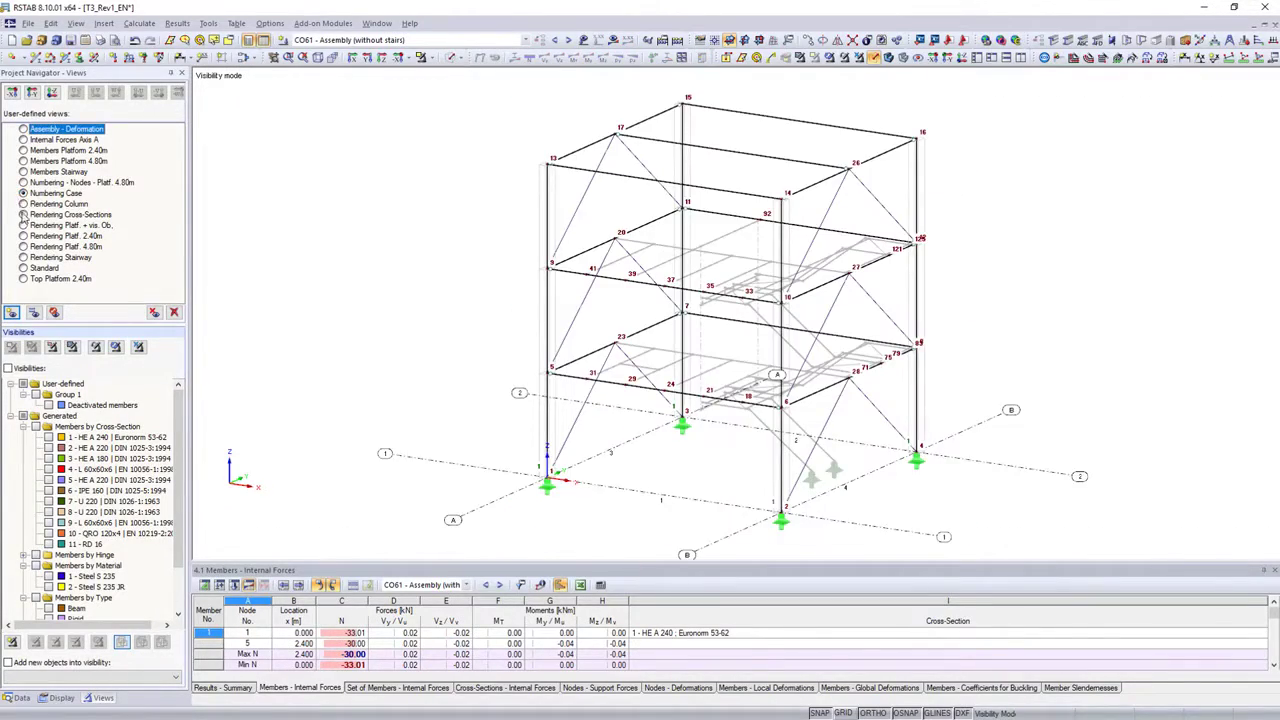
left_click(23, 215)
Step: Turn off deactivated members and highlight the HE A 240, HE A 220 and HE A 180 cross-sections
left_click(48, 405)
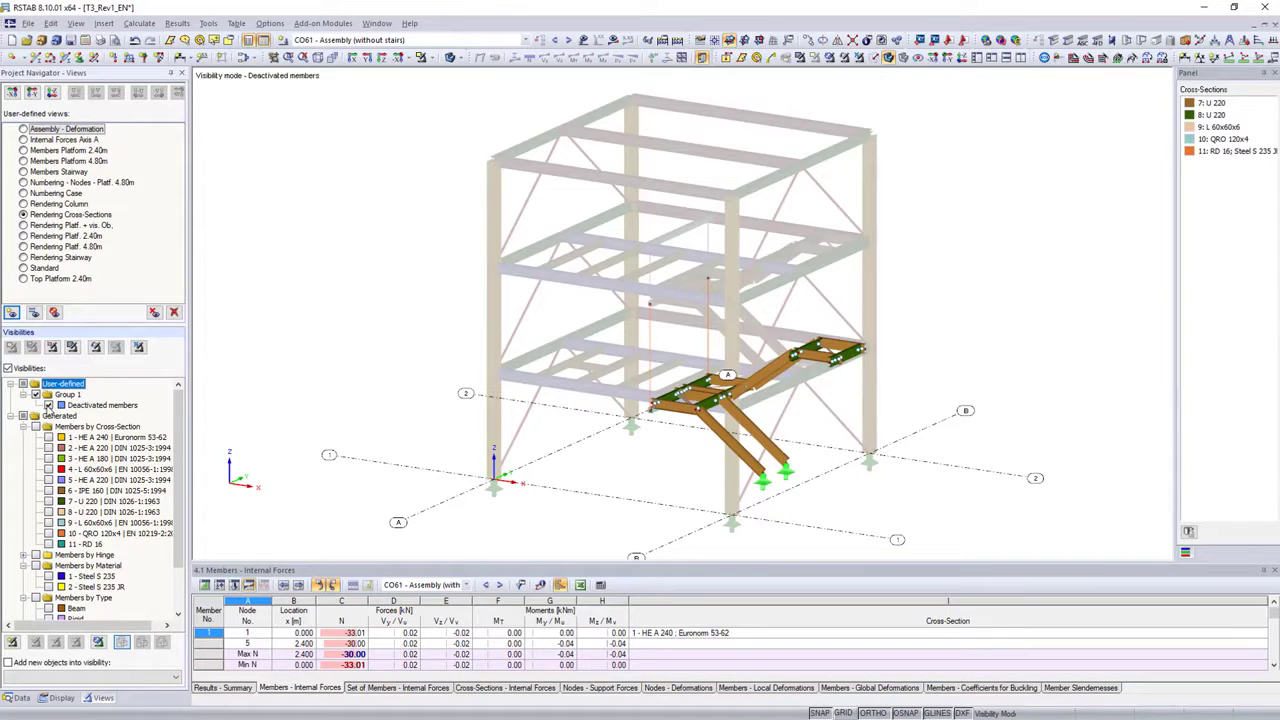
left_click(37, 395)
left_click(48, 437)
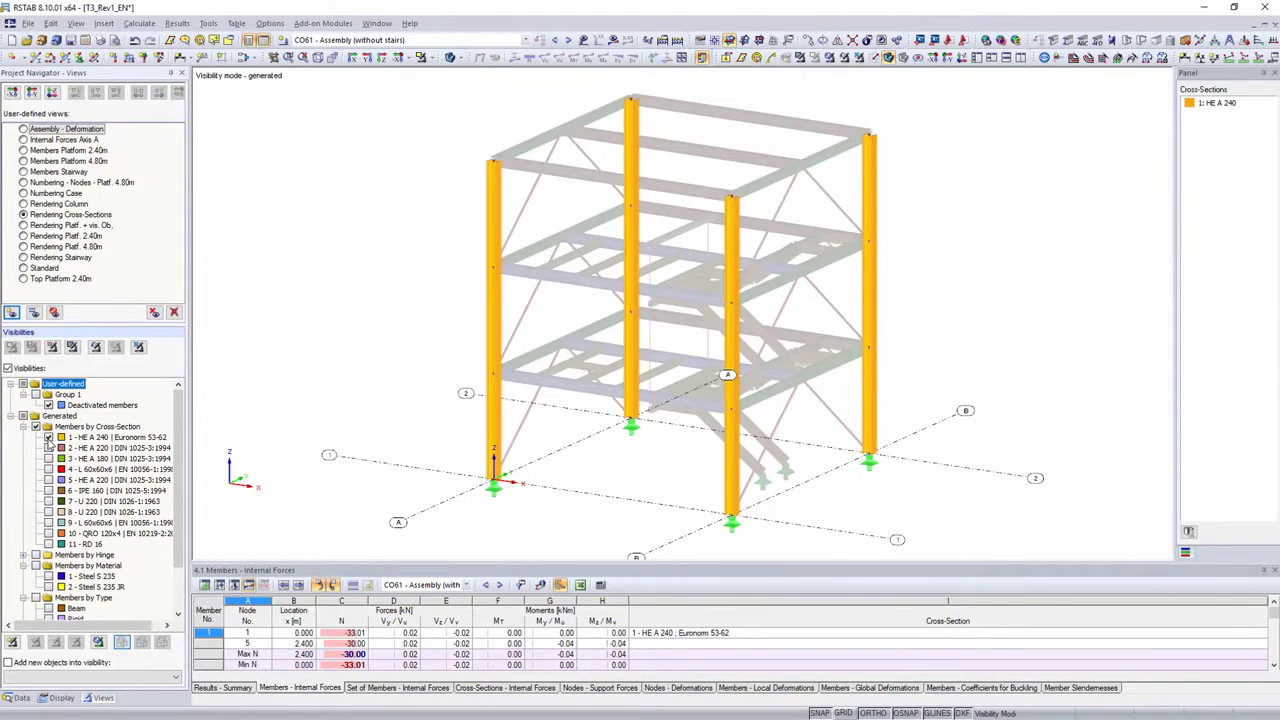
left_click(48, 448)
left_click(48, 458)
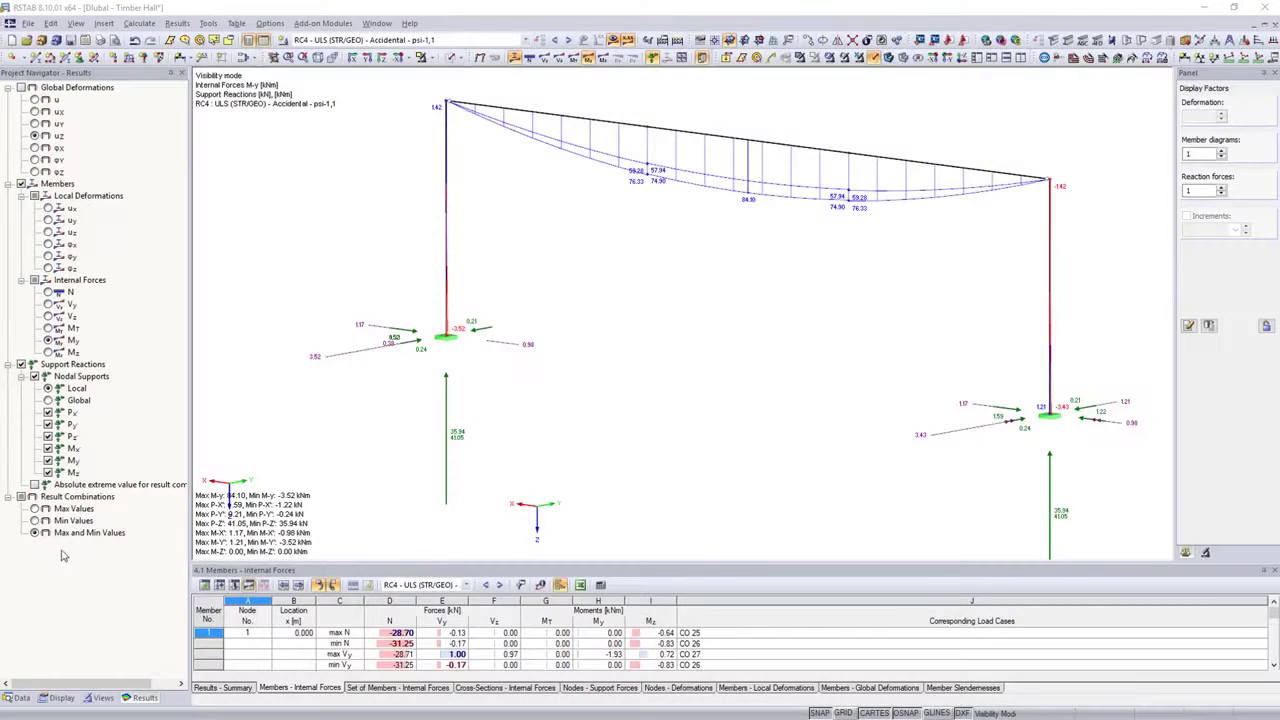
Step: Show max combination values with stirrups and provided stirrup reinforcement prov. asw drawn on the columns
left_click(40, 510)
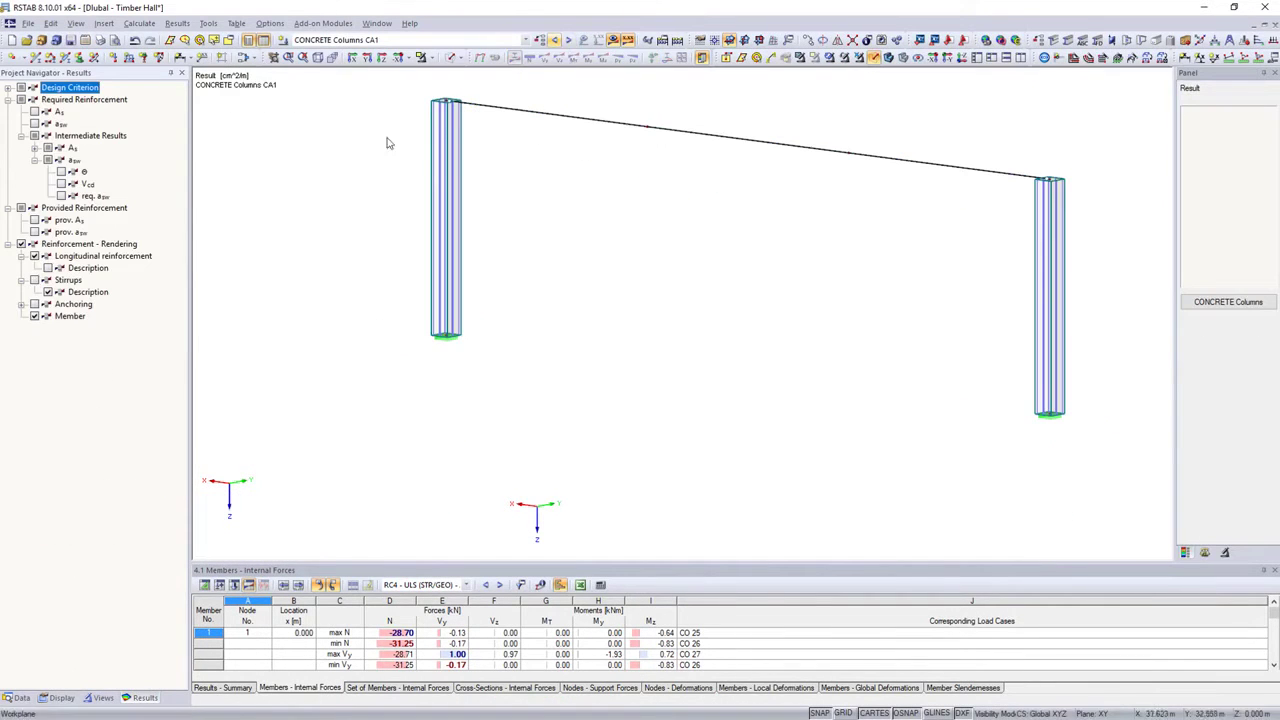
left_click(35, 280)
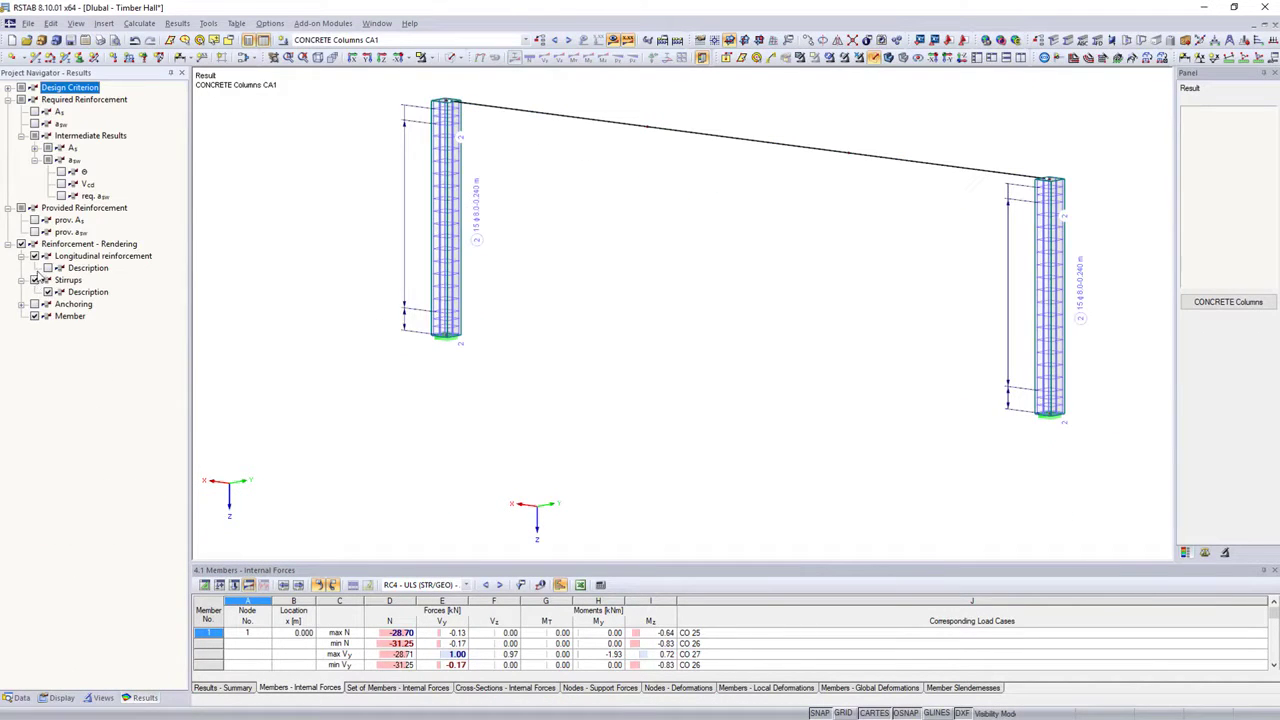
left_click(35, 232)
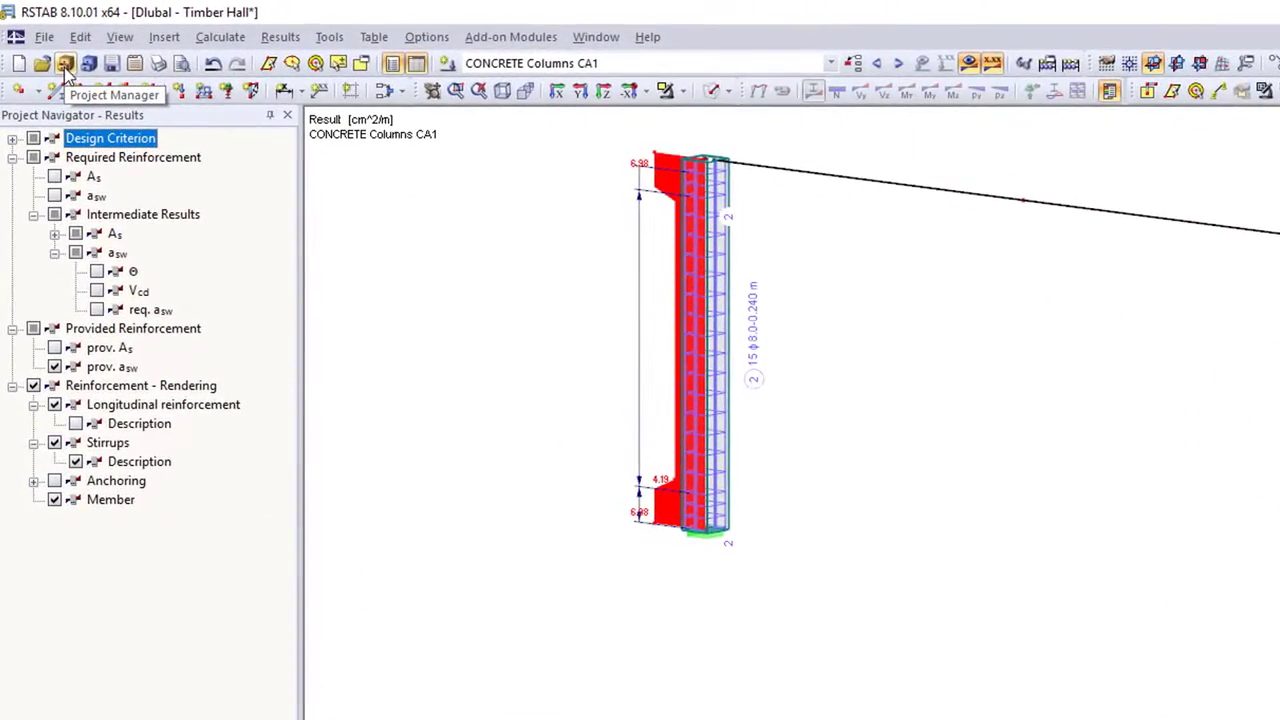
Step: Open Dlubal Project Manager and filter the model list to RSTAB models only
left_click(66, 66)
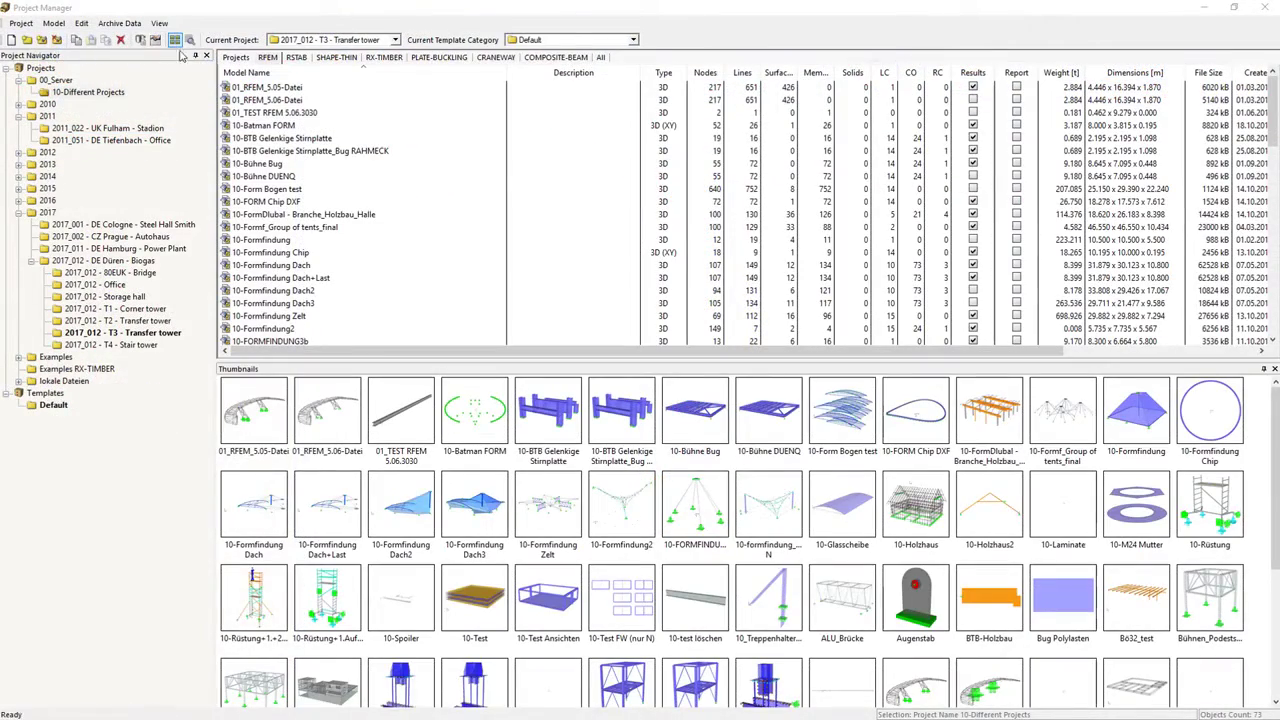
left_click(296, 58)
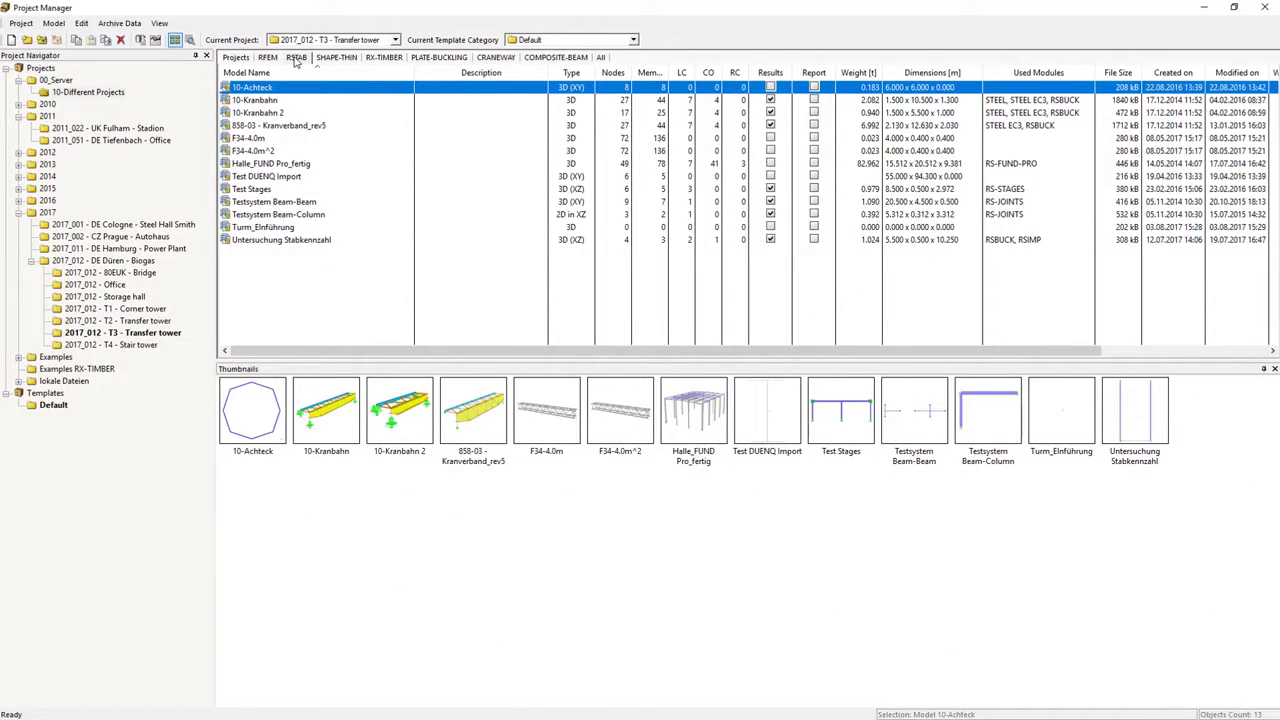